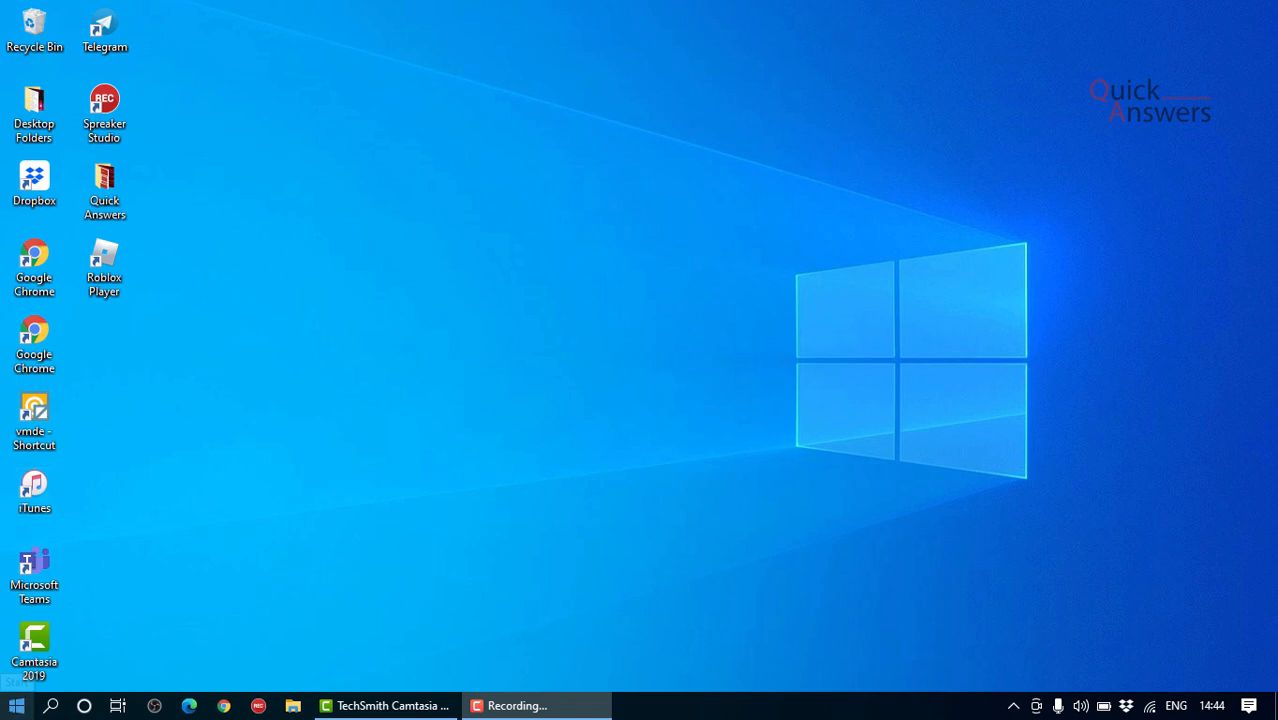
Step: Launch Word and create a blank document
left_click(17, 709)
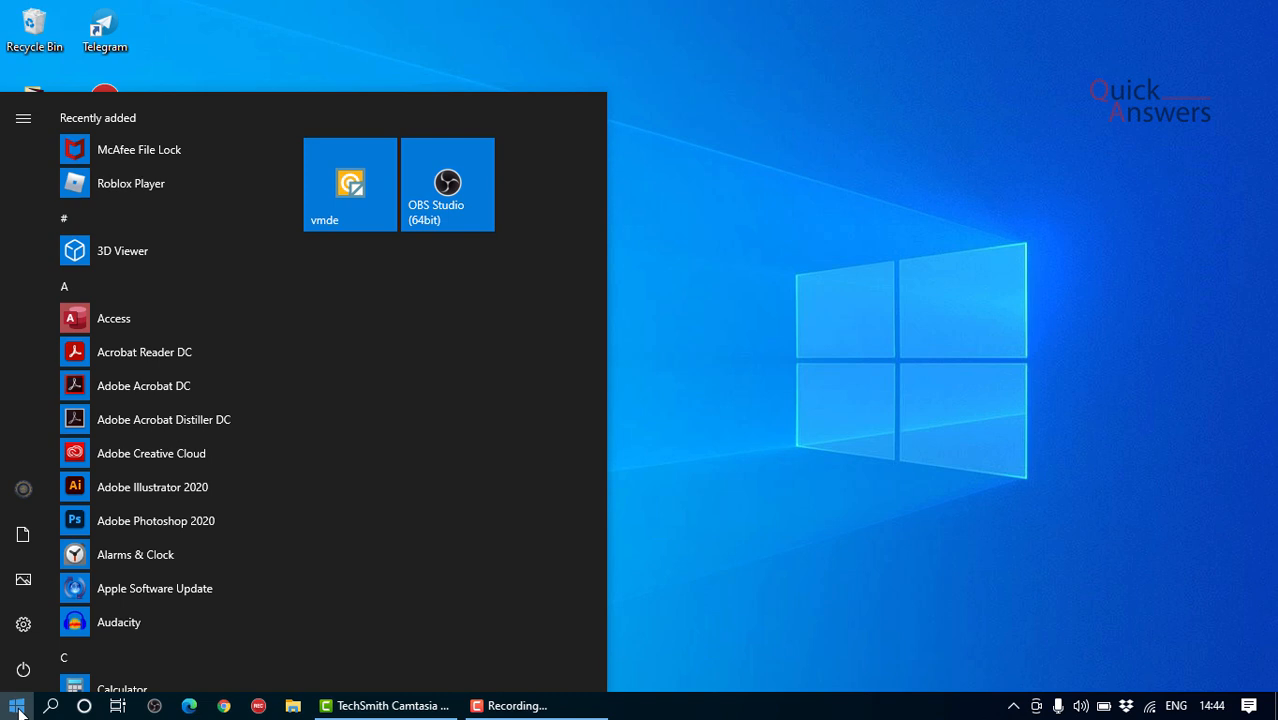
type("word")
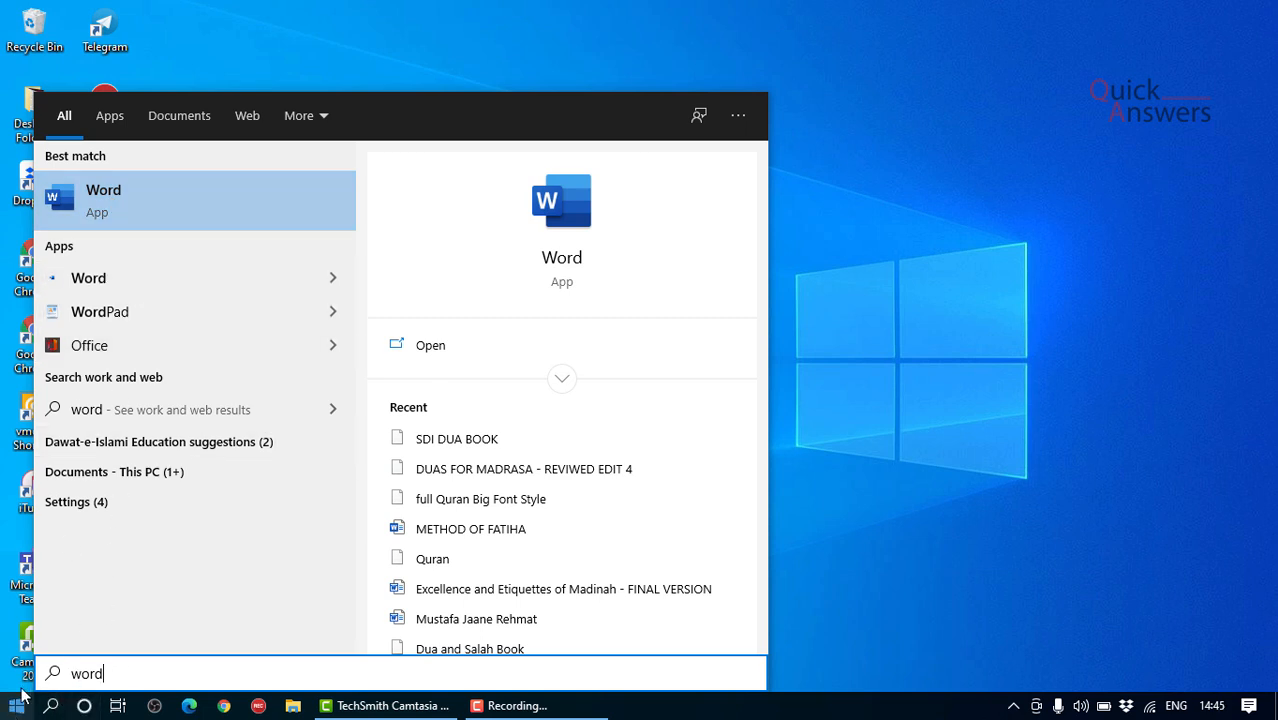
left_click(91, 212)
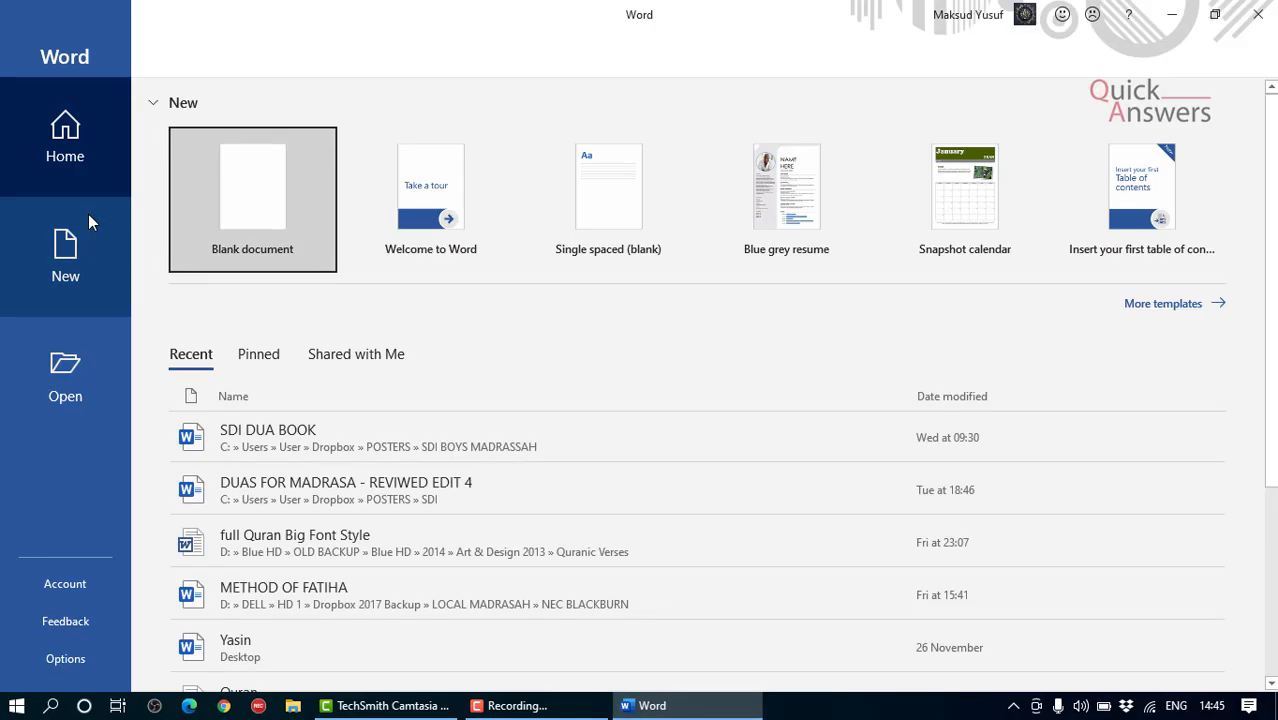
left_click(242, 181)
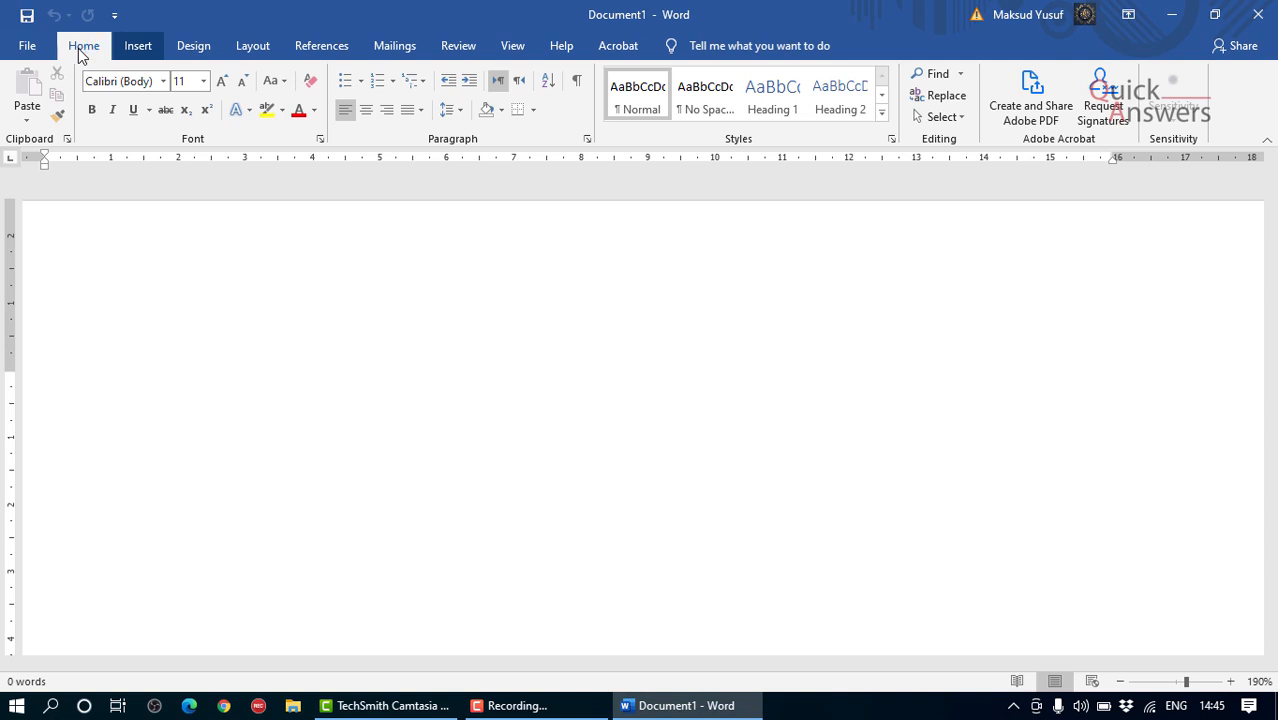
Step: Write the heading "A – Z Letters" on the first line of the document and start a new line
scroll(78, 48, "down", 2)
scroll(78, 48, "up", 2)
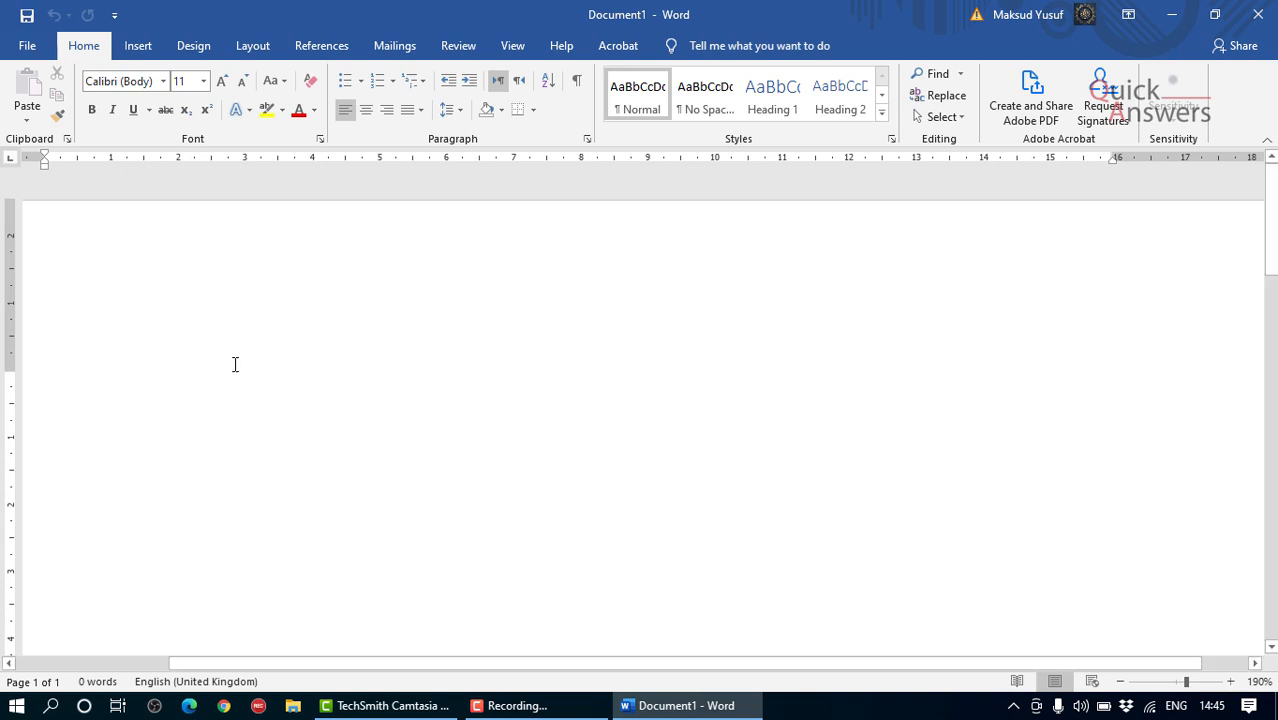
type("A")
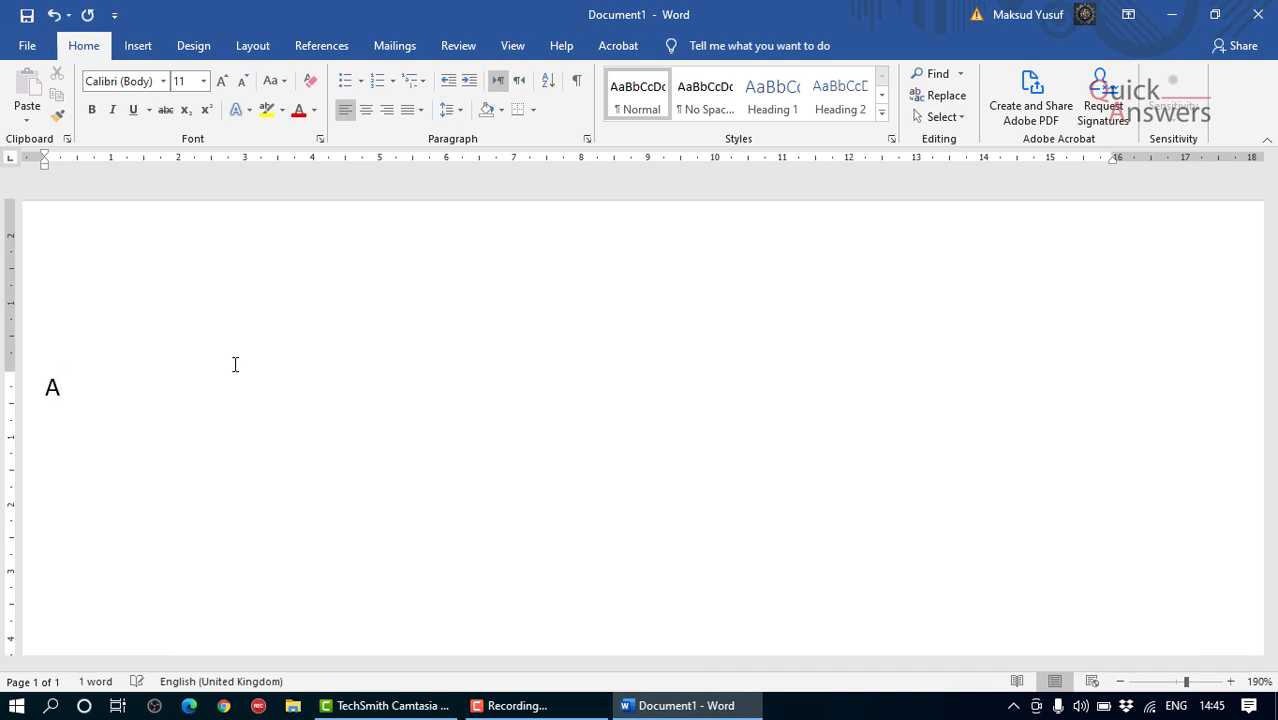
type(" - Z :e")
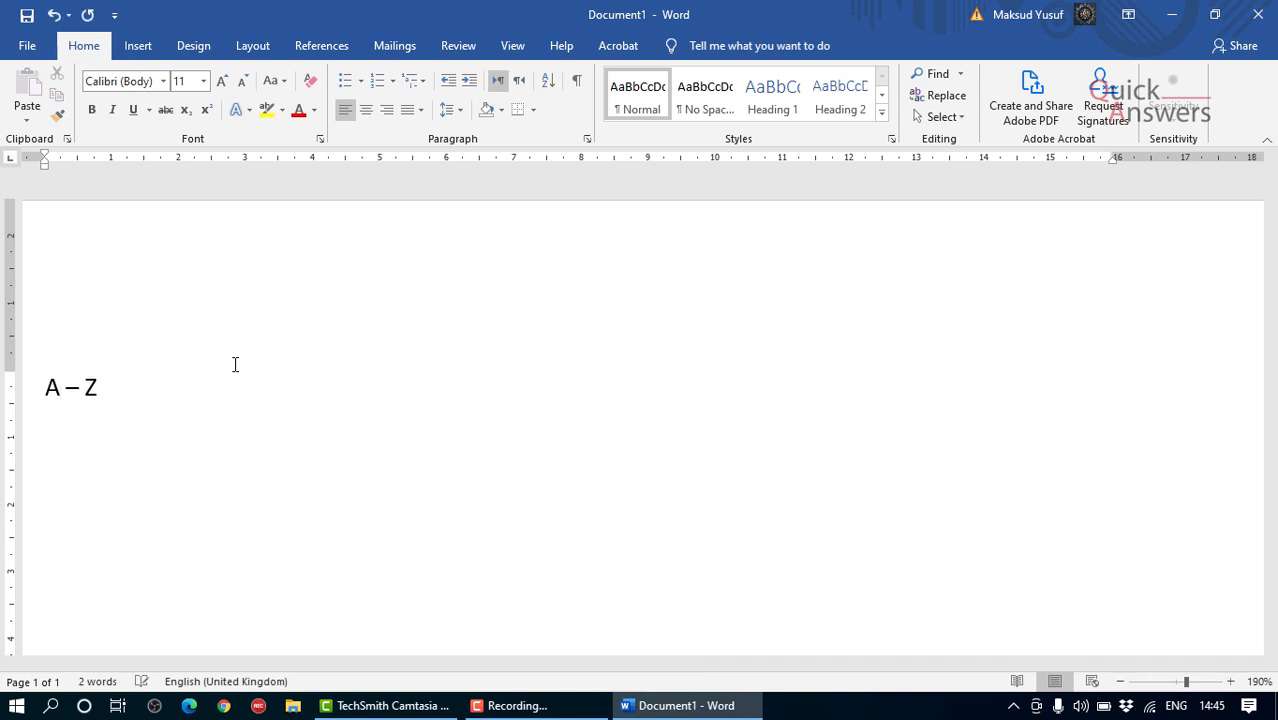
key("BackSpace")
key("BackSpace")
type("Letters")
key("Return")
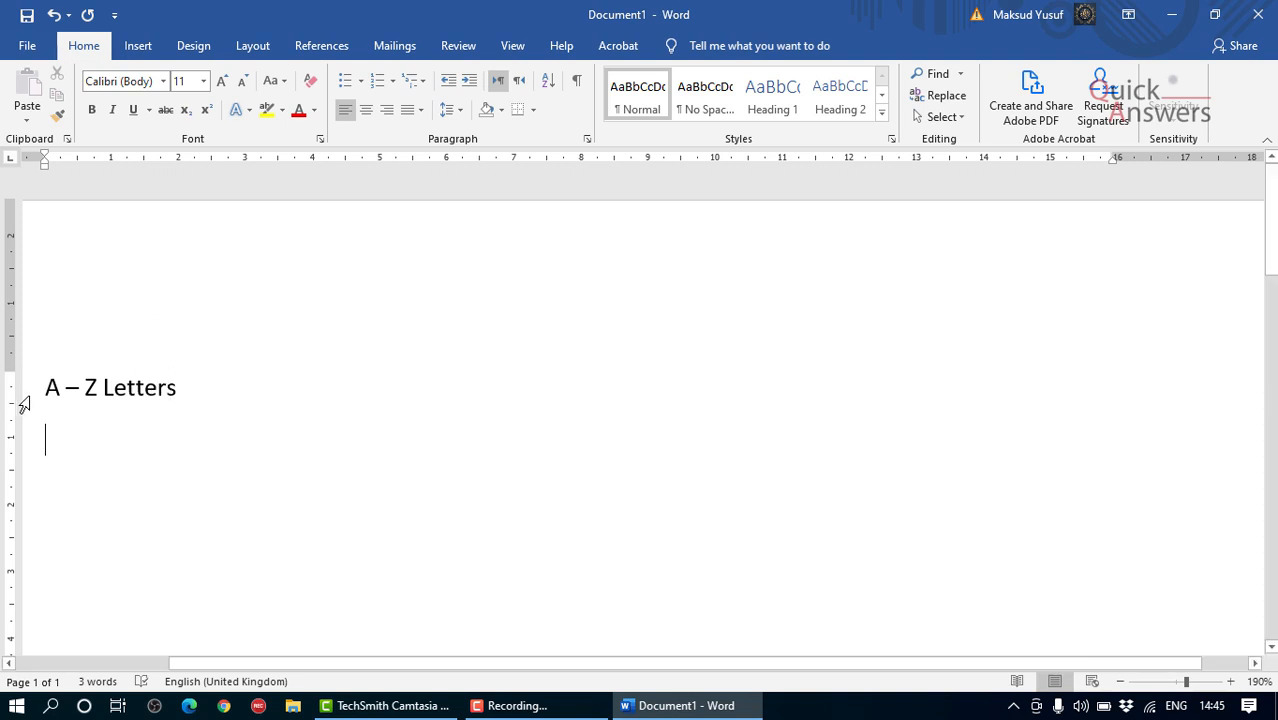
Step: Change the heading "A – Z Letters" to the Comic Sans MS font and make it bold
left_click(212, 386)
left_click_drag(197, 384, 44, 390)
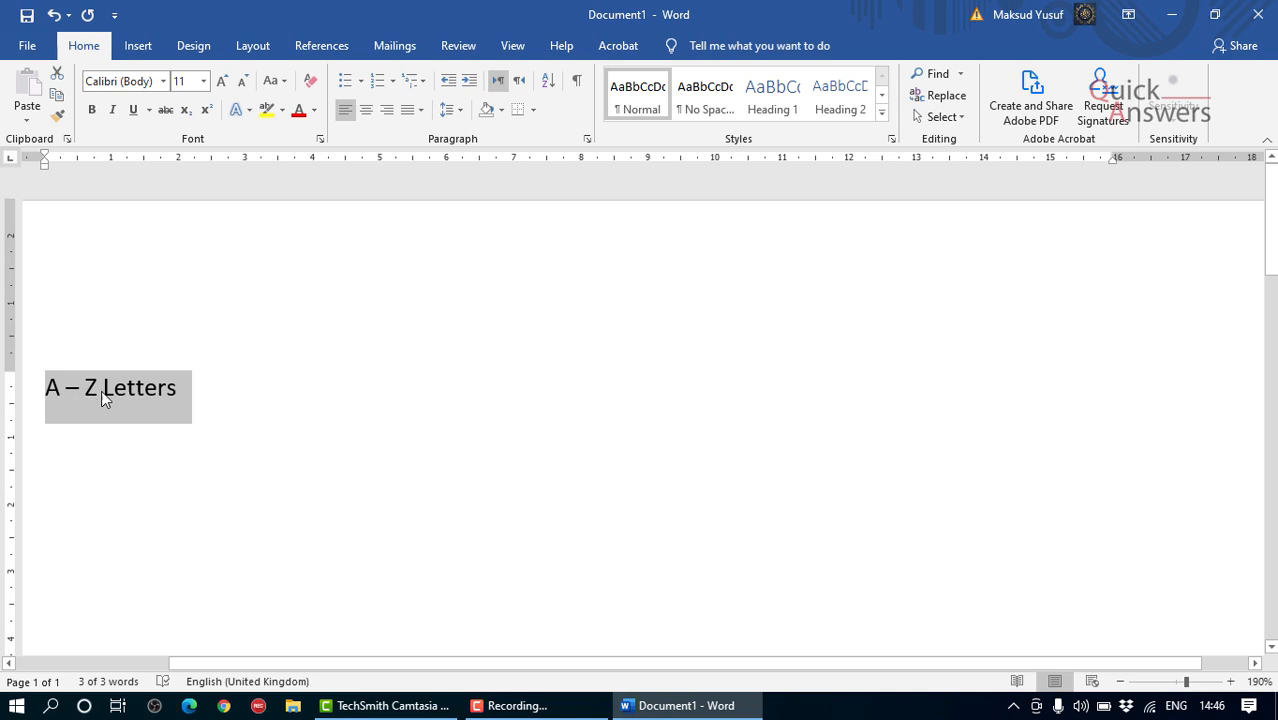
left_click(164, 84)
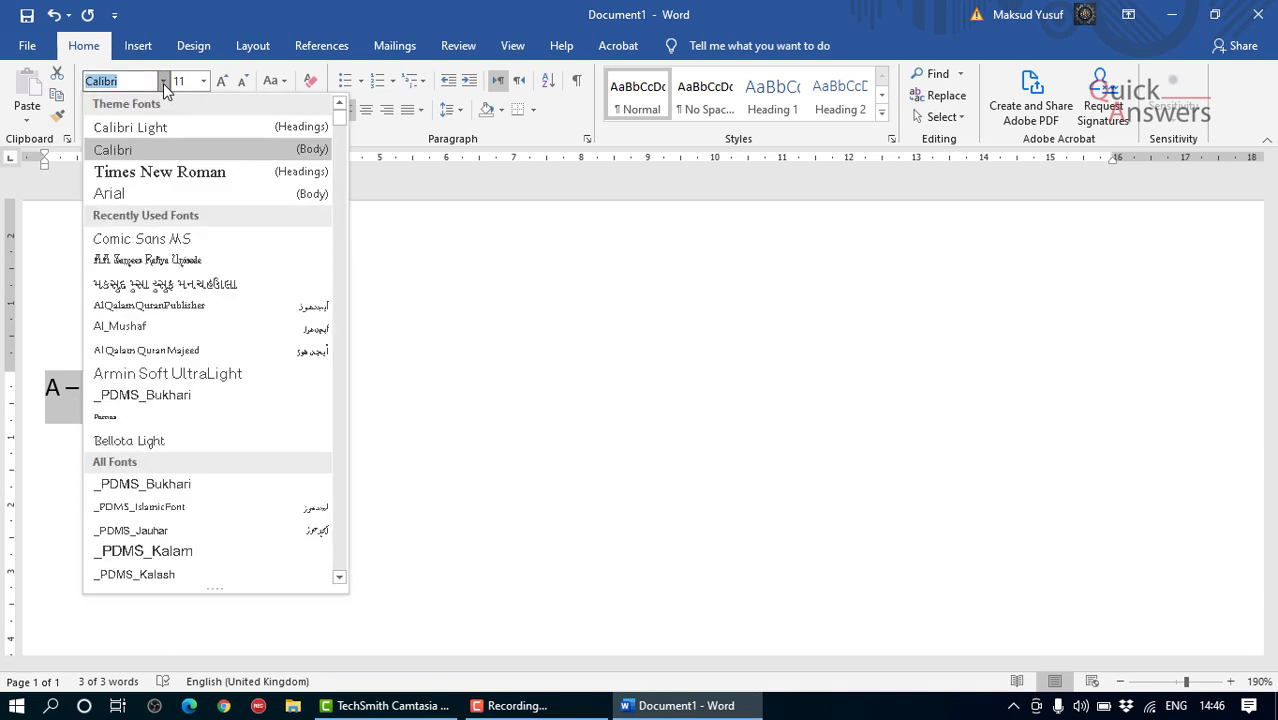
left_click(239, 237)
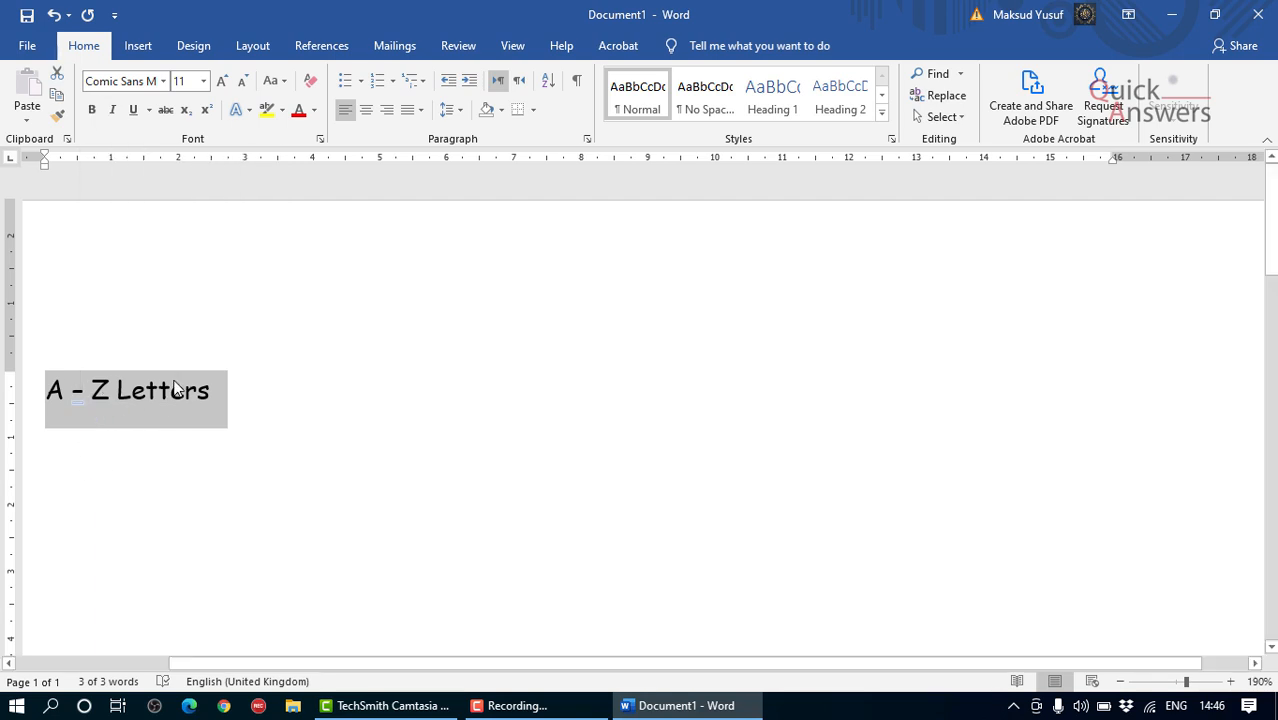
left_click(92, 112)
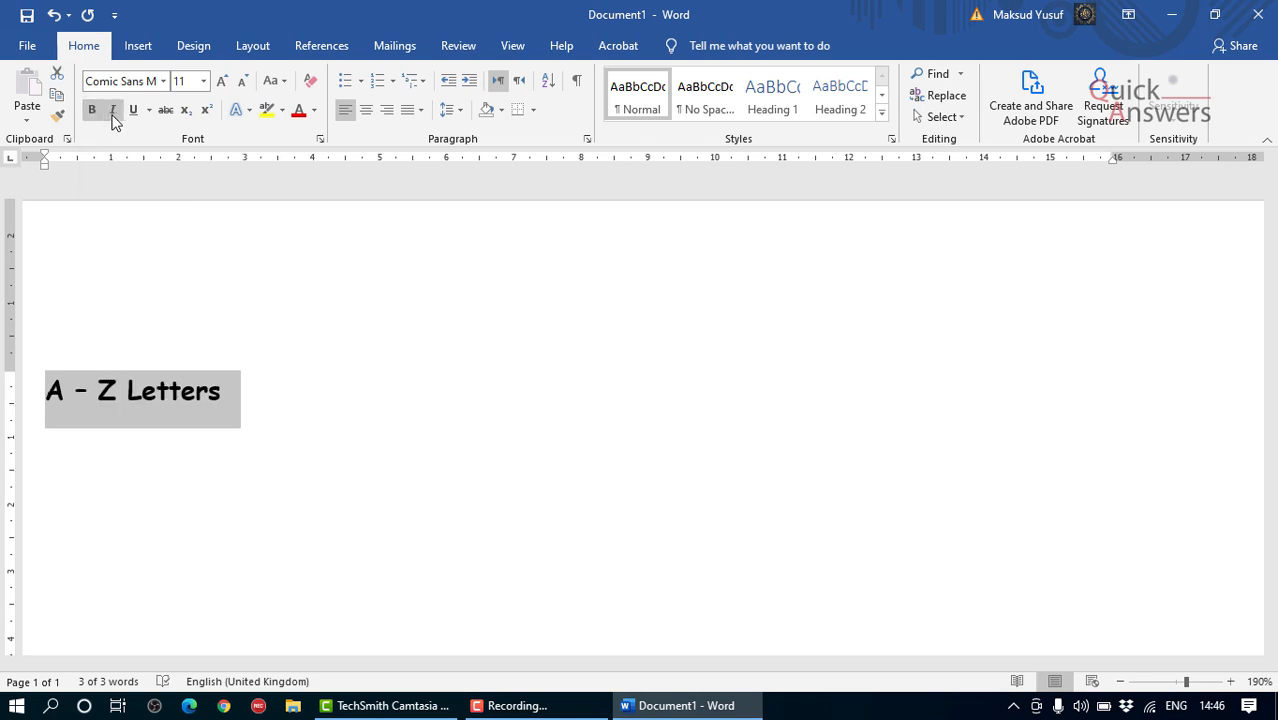
Step: Switch italic and underline on and off again for the heading
left_click(113, 112)
left_click(113, 116)
left_click(113, 116)
left_click(113, 116)
left_click(131, 114)
left_click(131, 114)
Step: Set the heading's font size to 18 and deselect the text
left_click(203, 82)
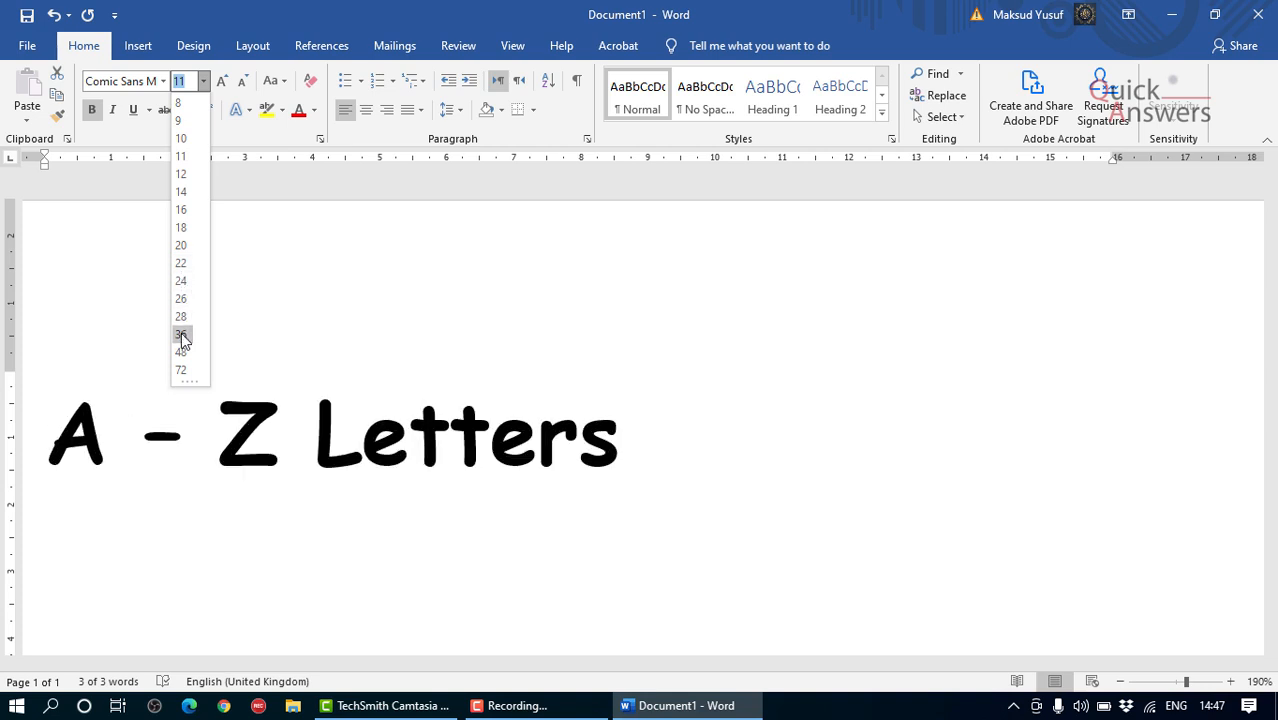
left_click(186, 229)
scroll(377, 368, "down", 3)
left_click(425, 287)
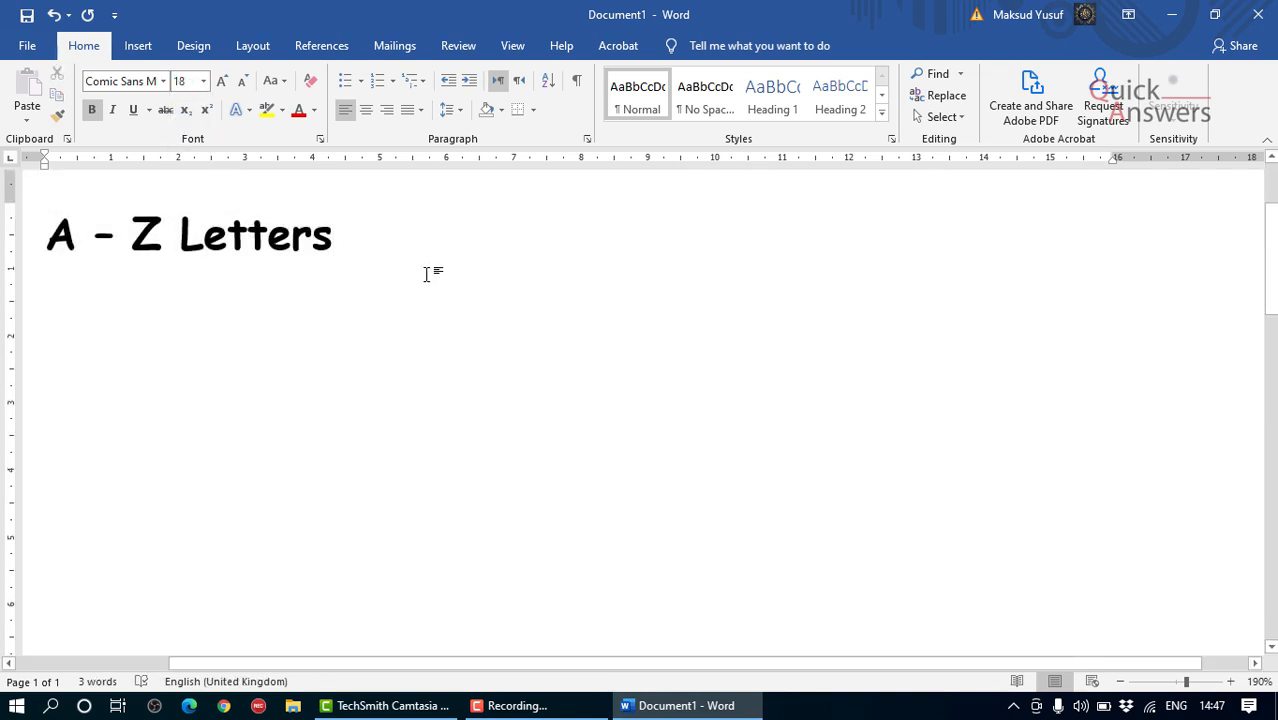
Step: Start a line below the heading with the words "The quick", correcting the misspelling "qick"
key("Return")
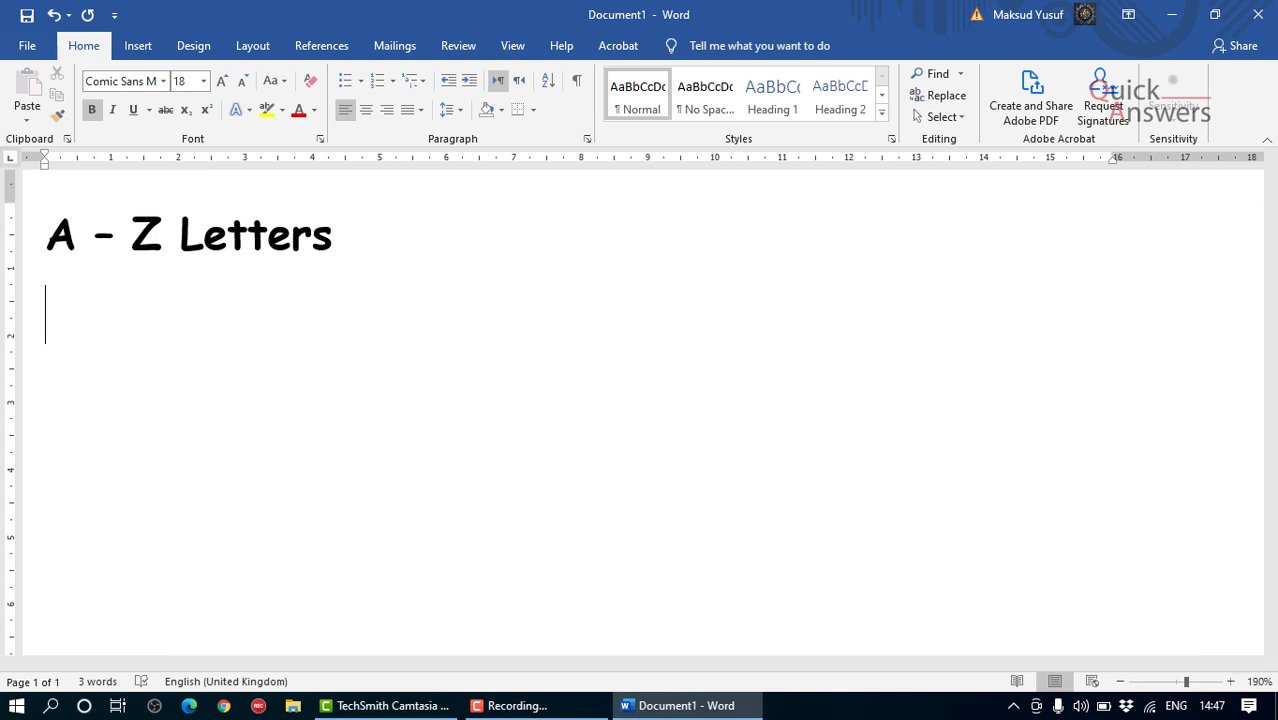
scroll(428, 272, "down", 1)
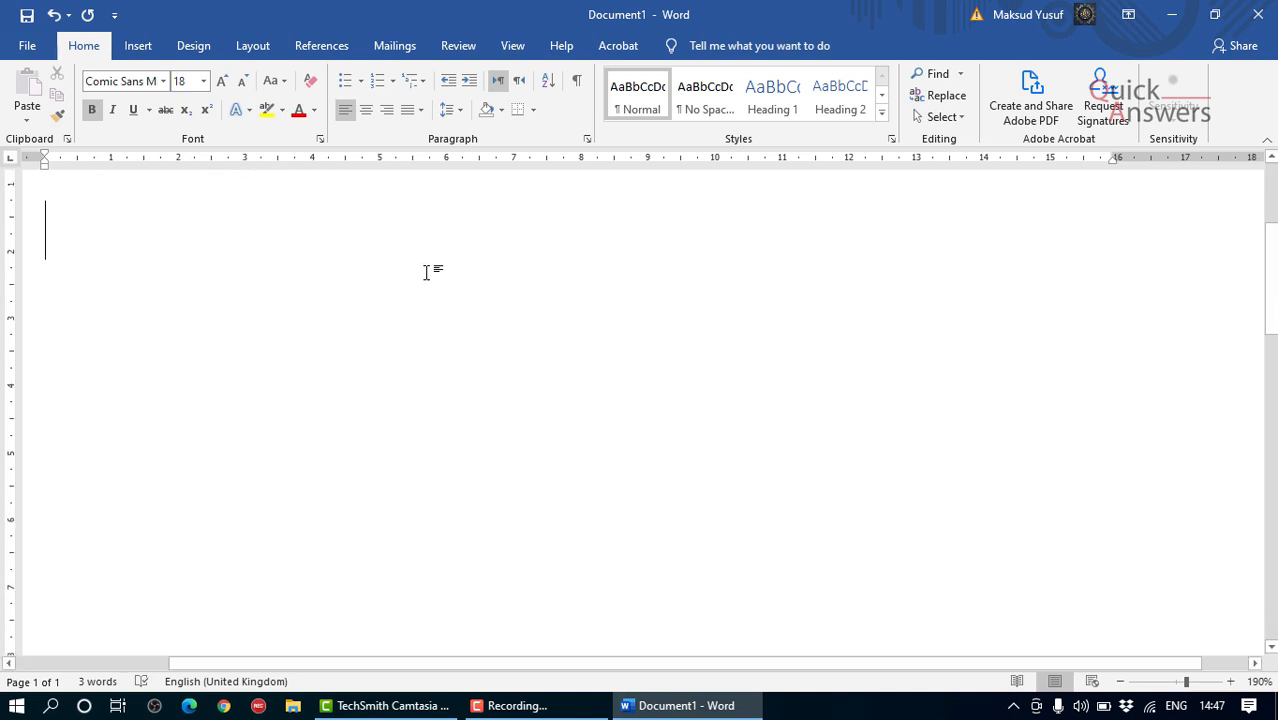
scroll(428, 272, "up", 2)
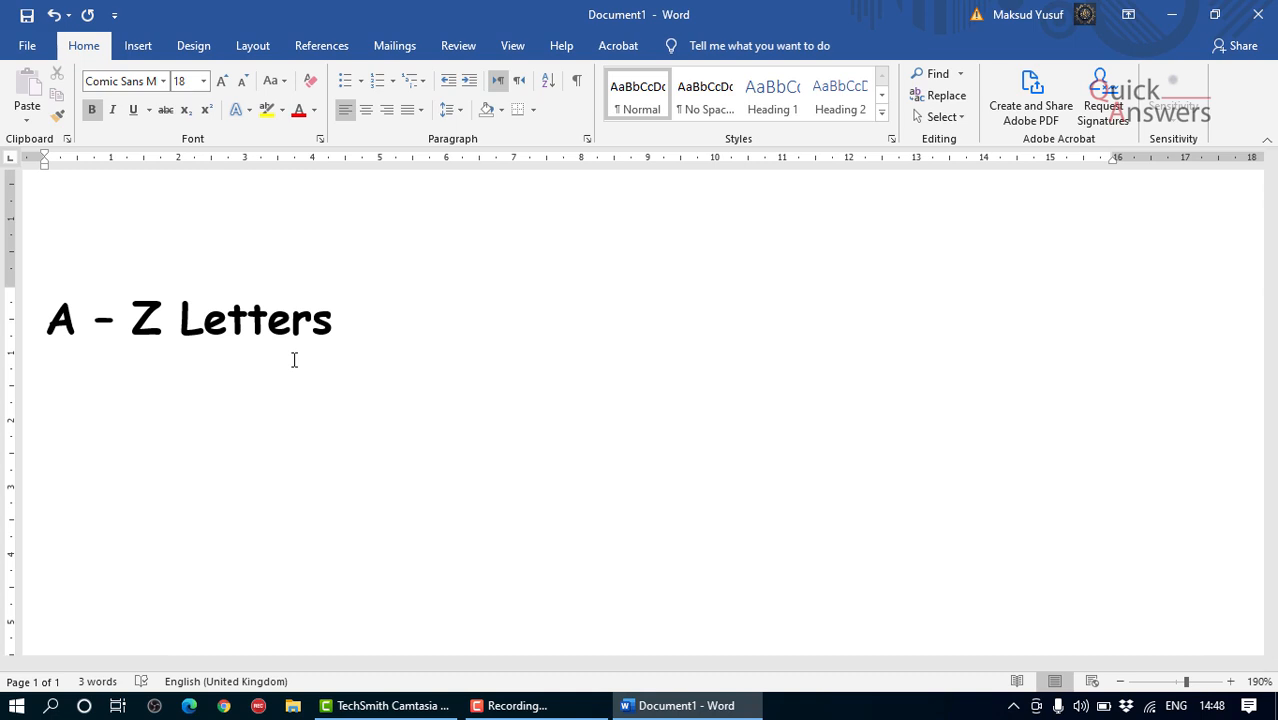
type("T")
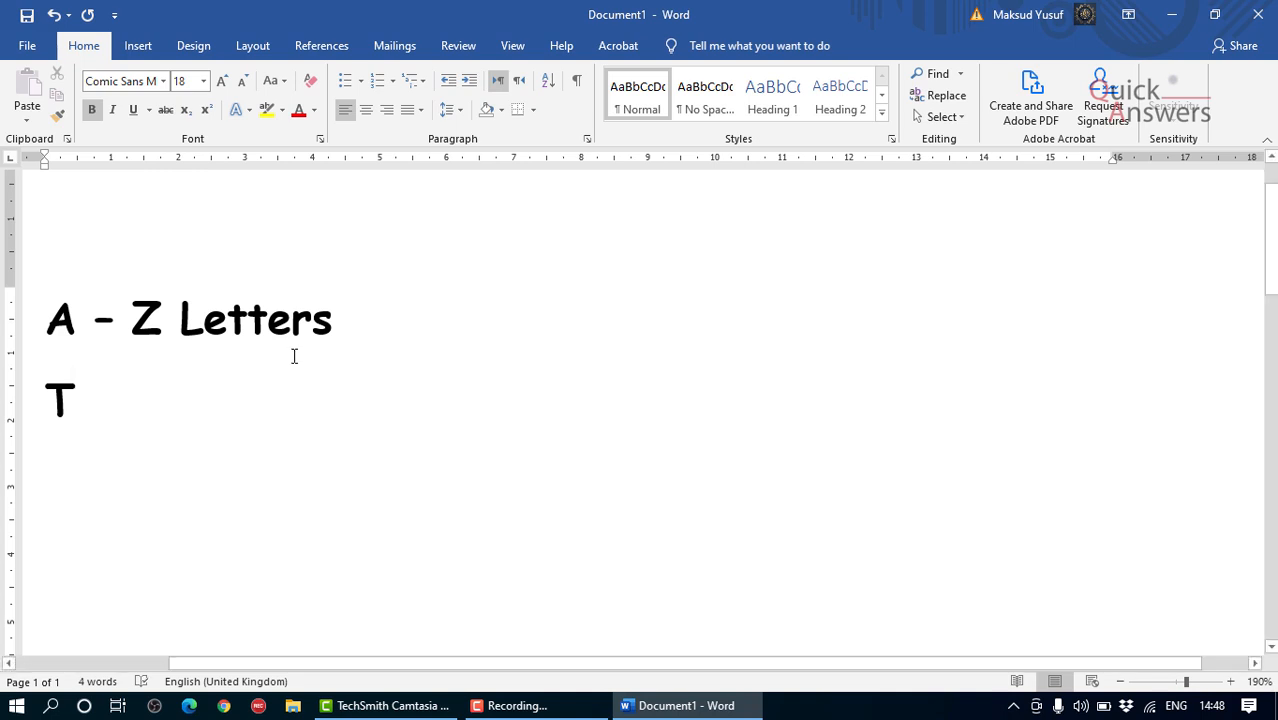
type("h")
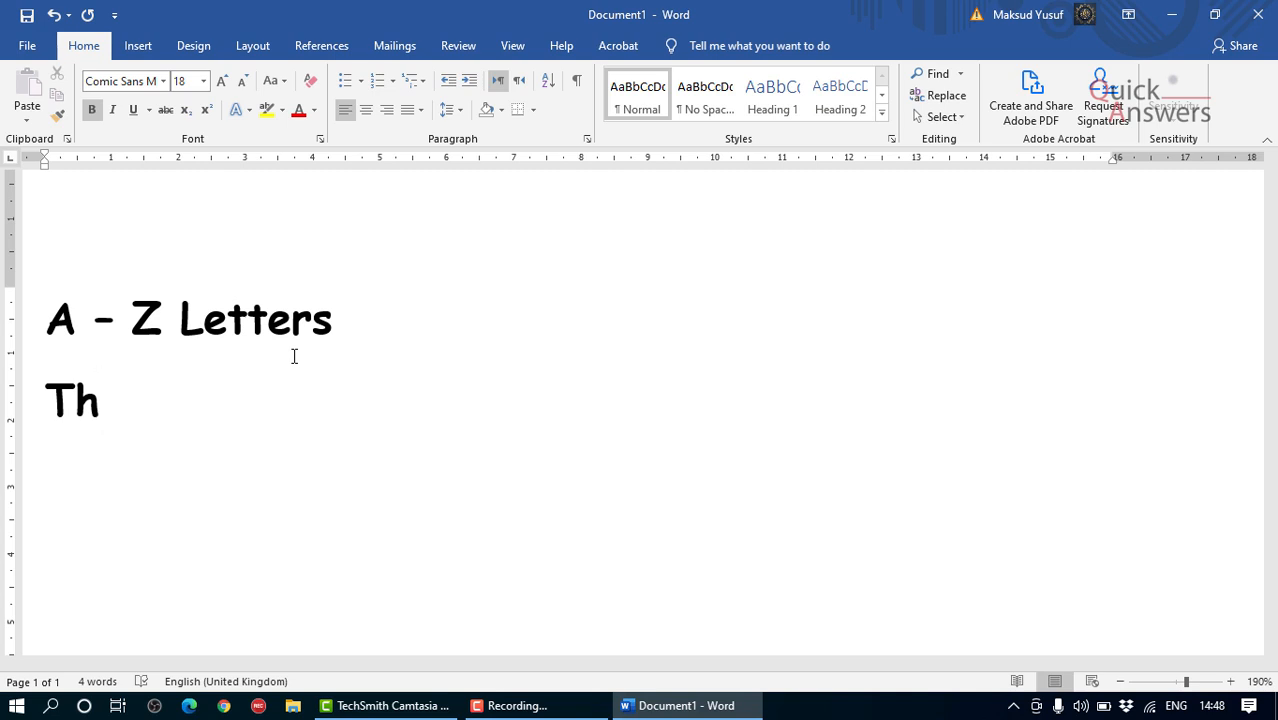
type("e")
type("q")
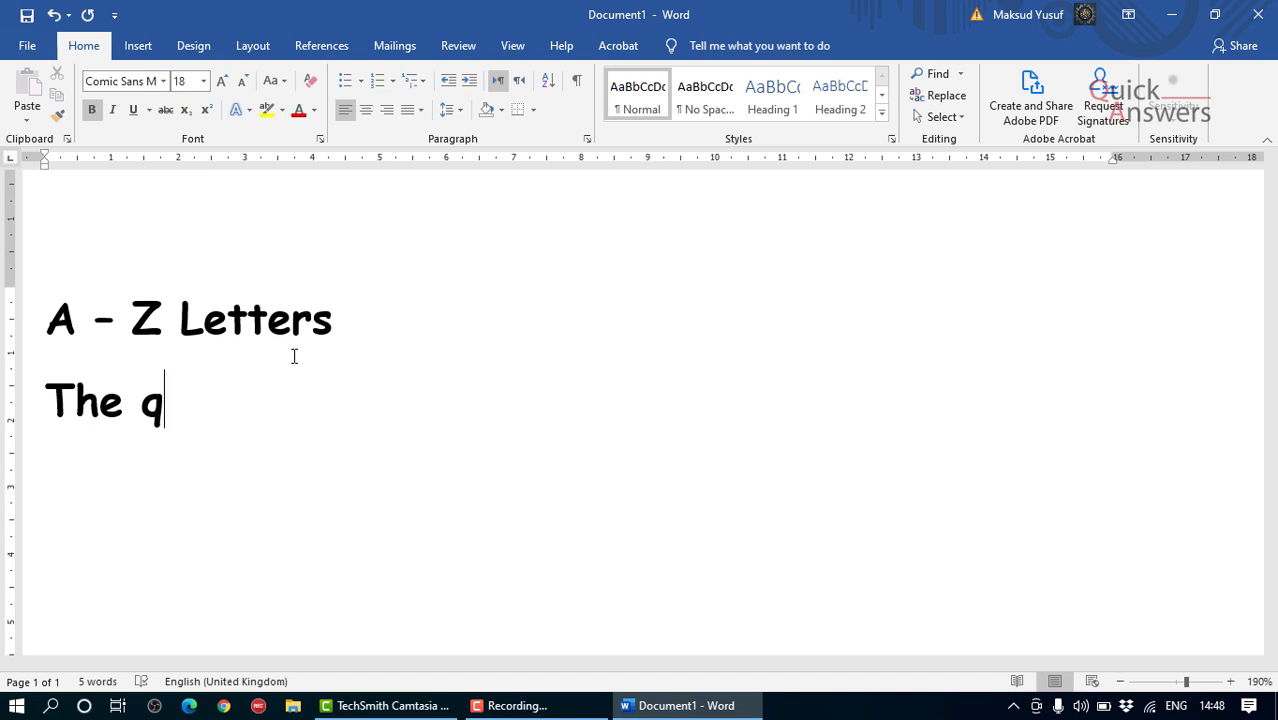
type("ic")
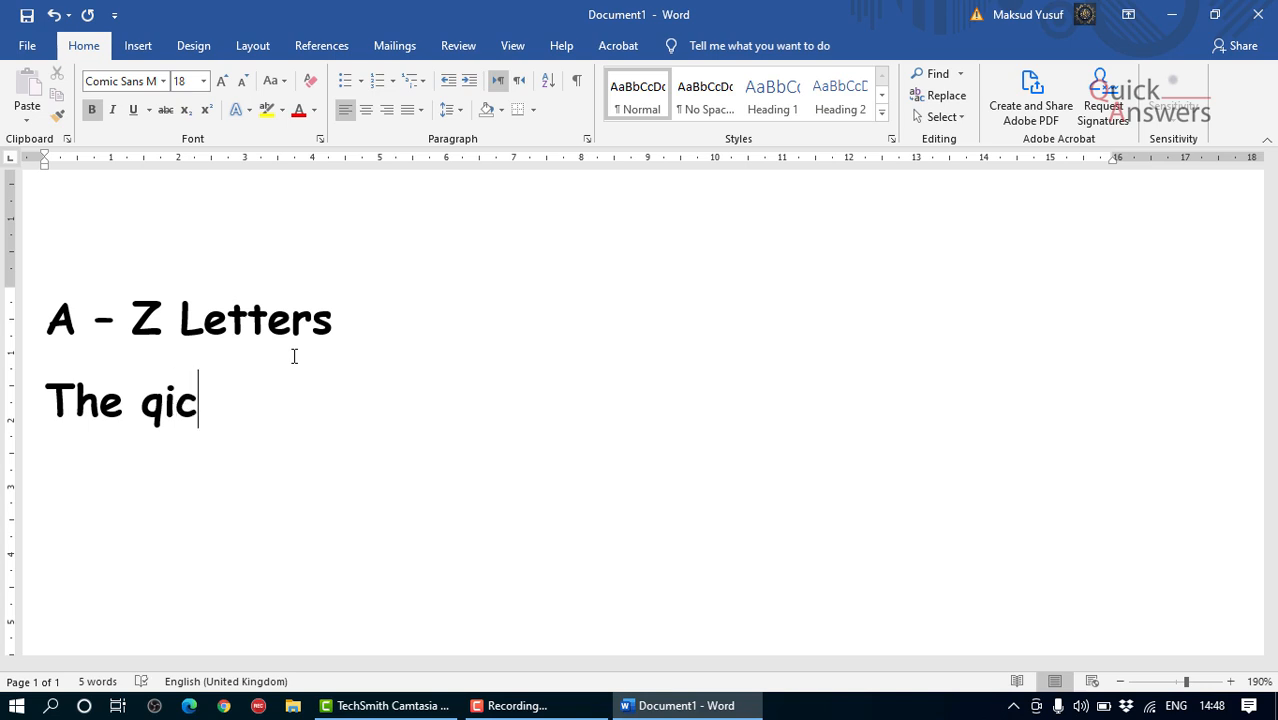
type("k")
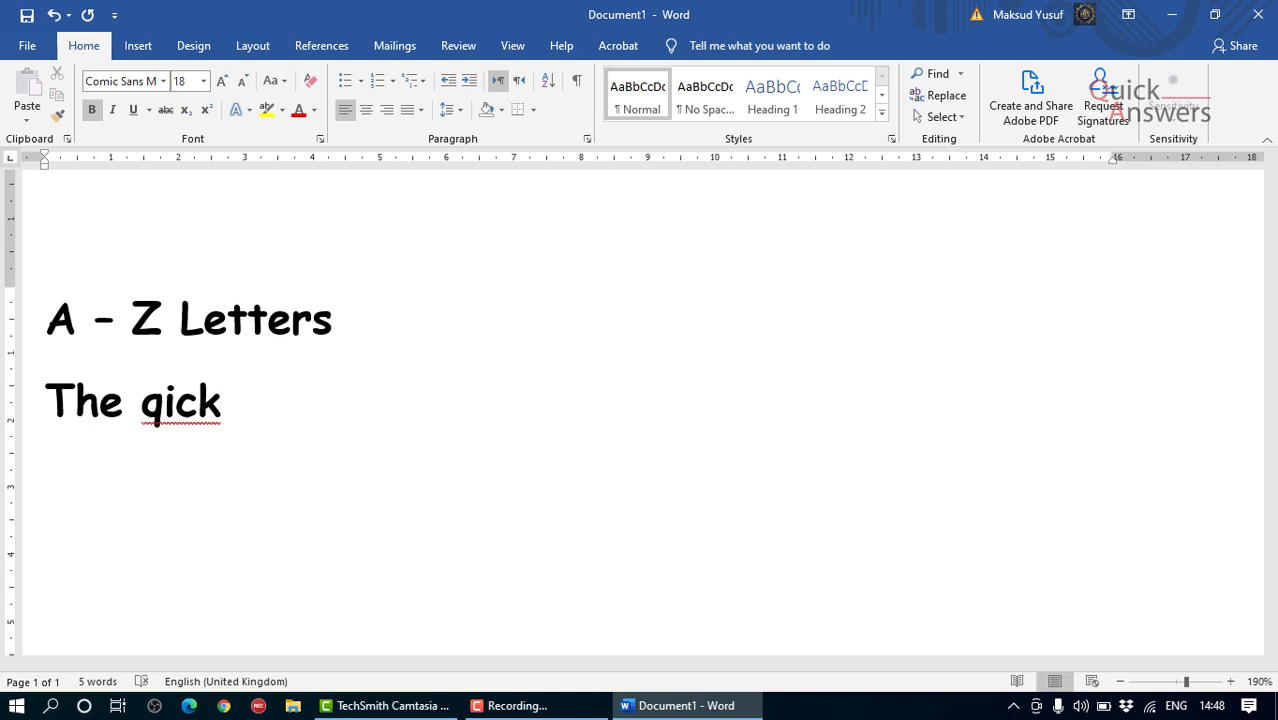
key("BackSpace")
key("BackSpace")
key("BackSpace")
key("BackSpace")
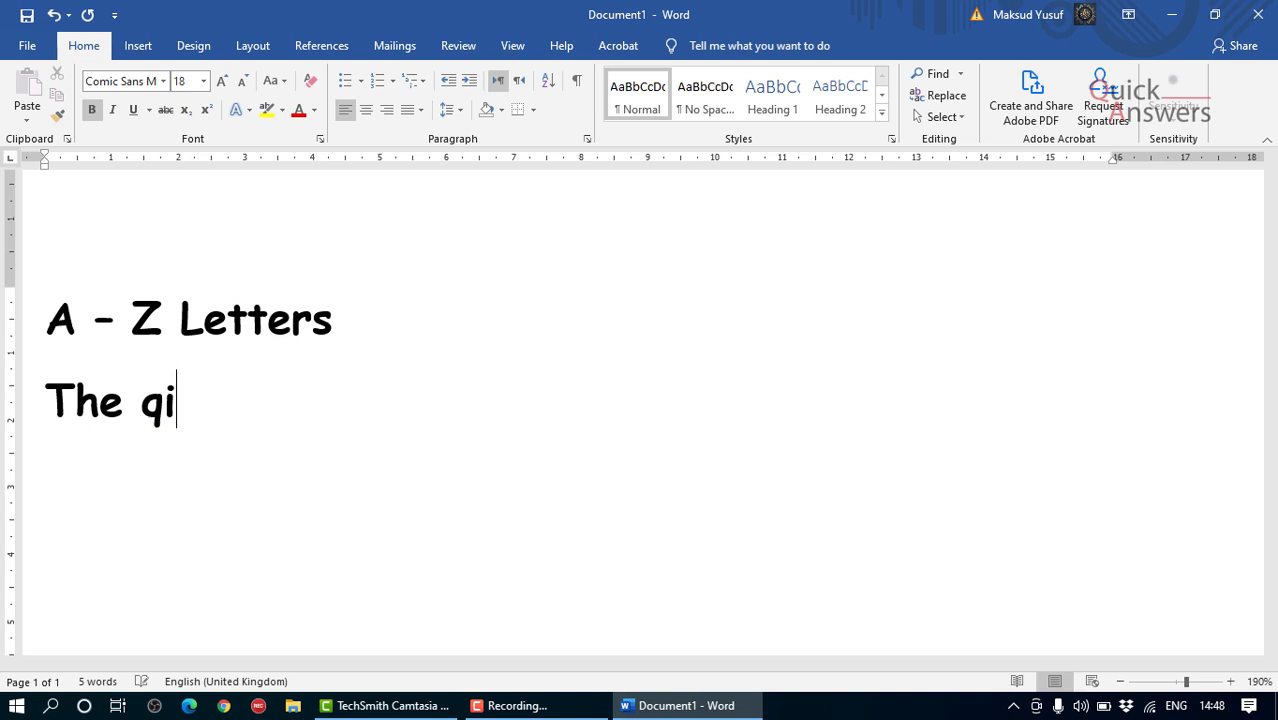
type("uick")
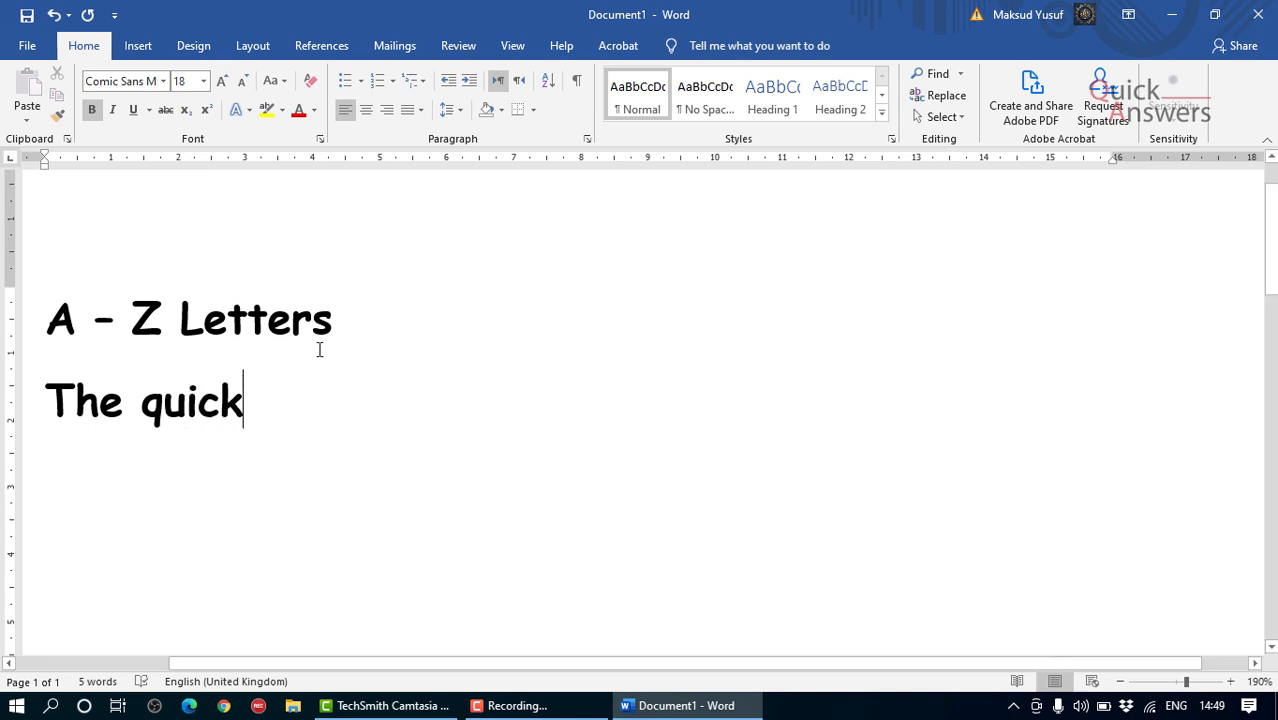
Step: Complete the sentence after "The quick" with "brown fox jumped over the lazy dog."
type("b")
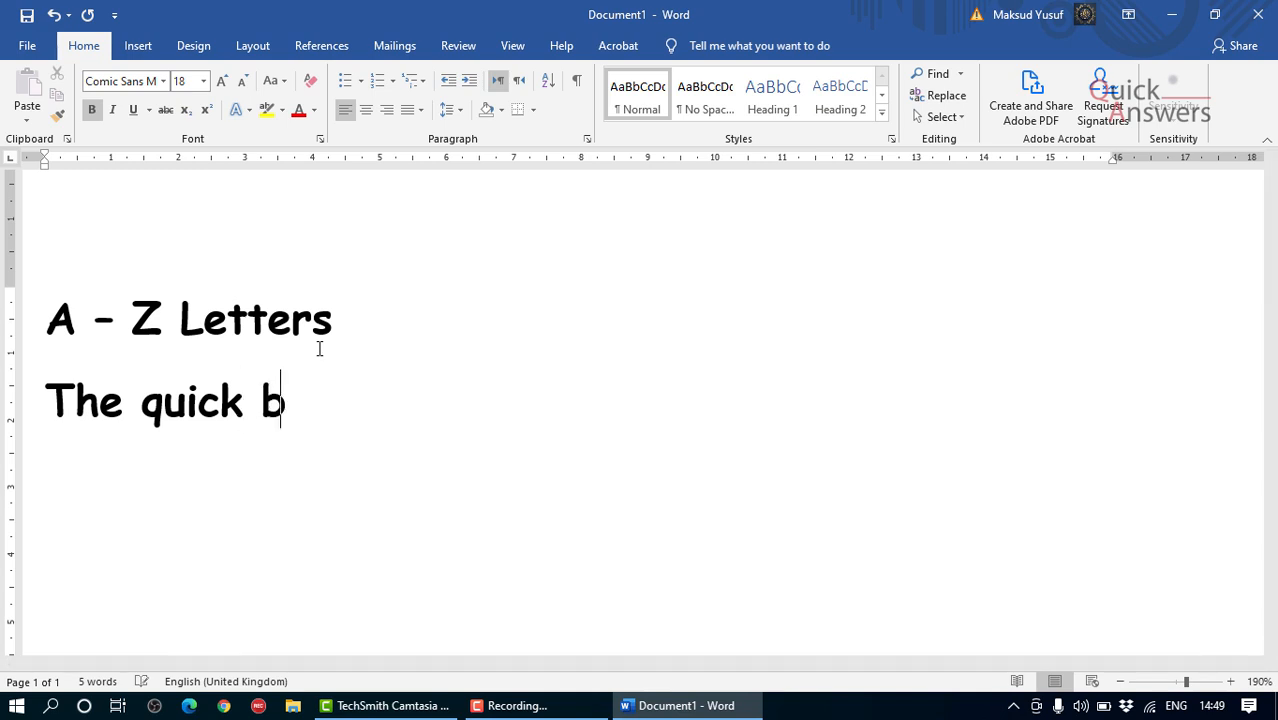
type("rown fox")
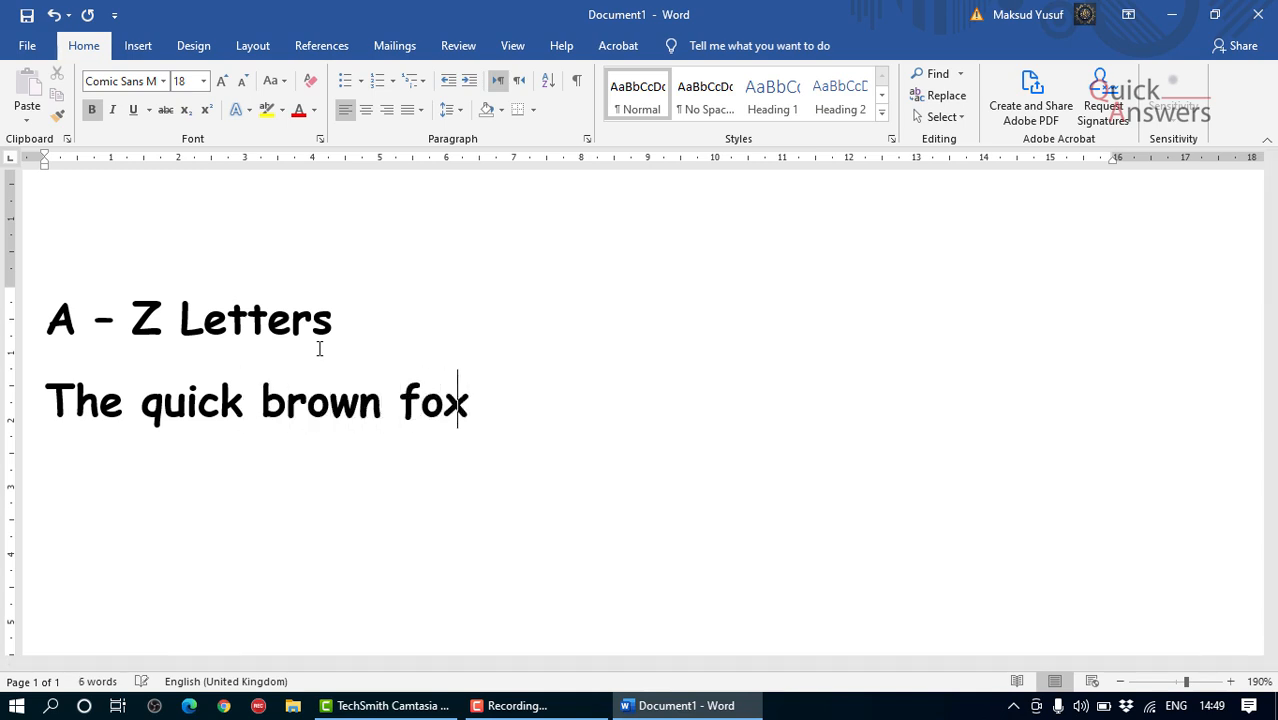
type(" jumped o")
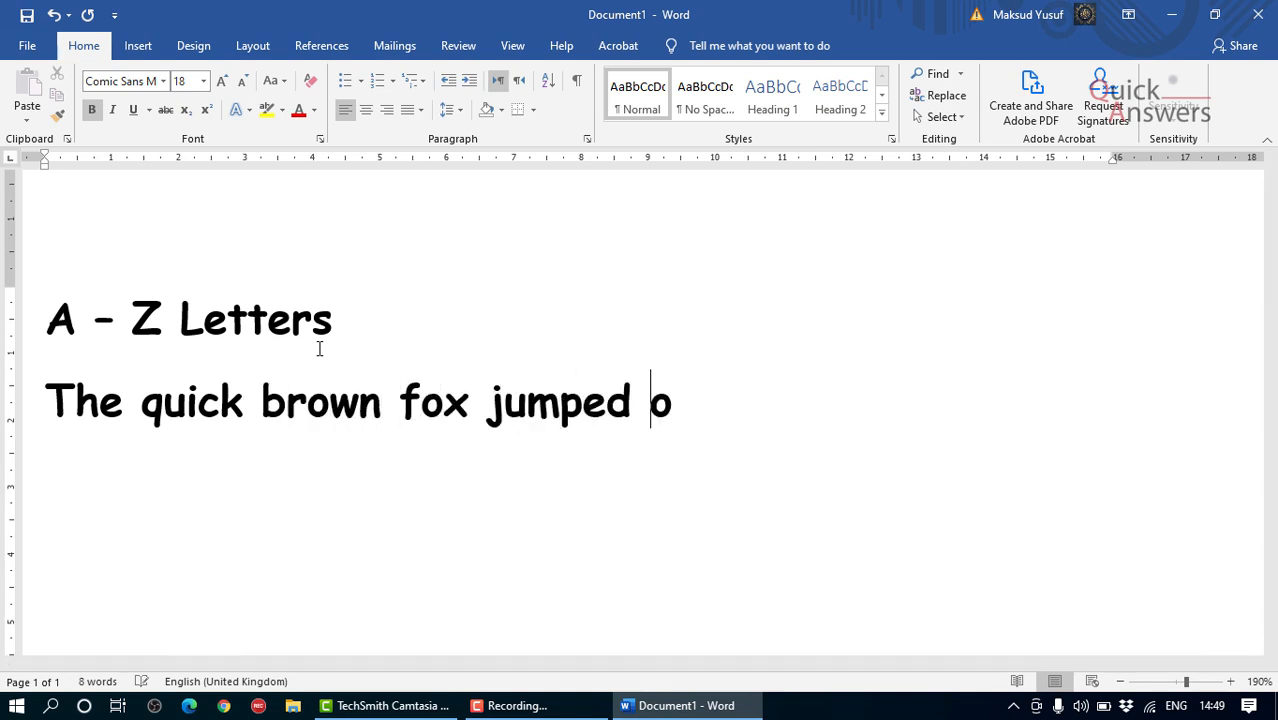
type("ver the lazy dog")
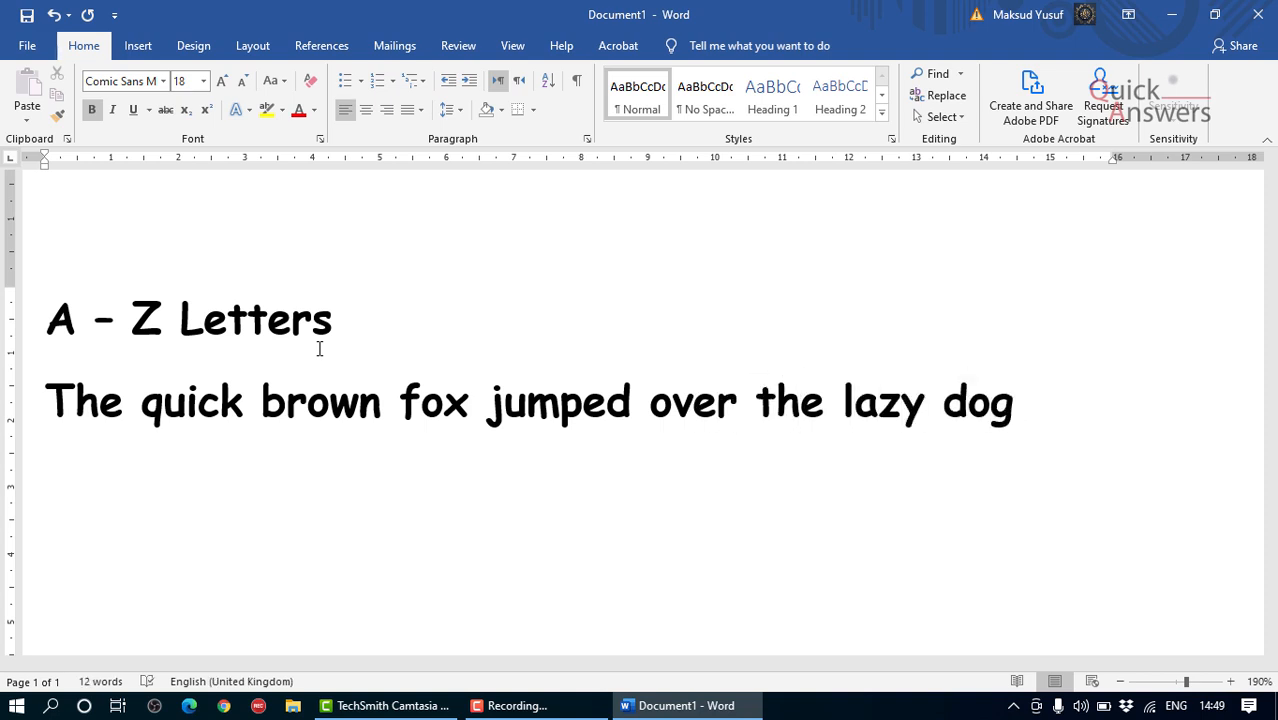
type(".")
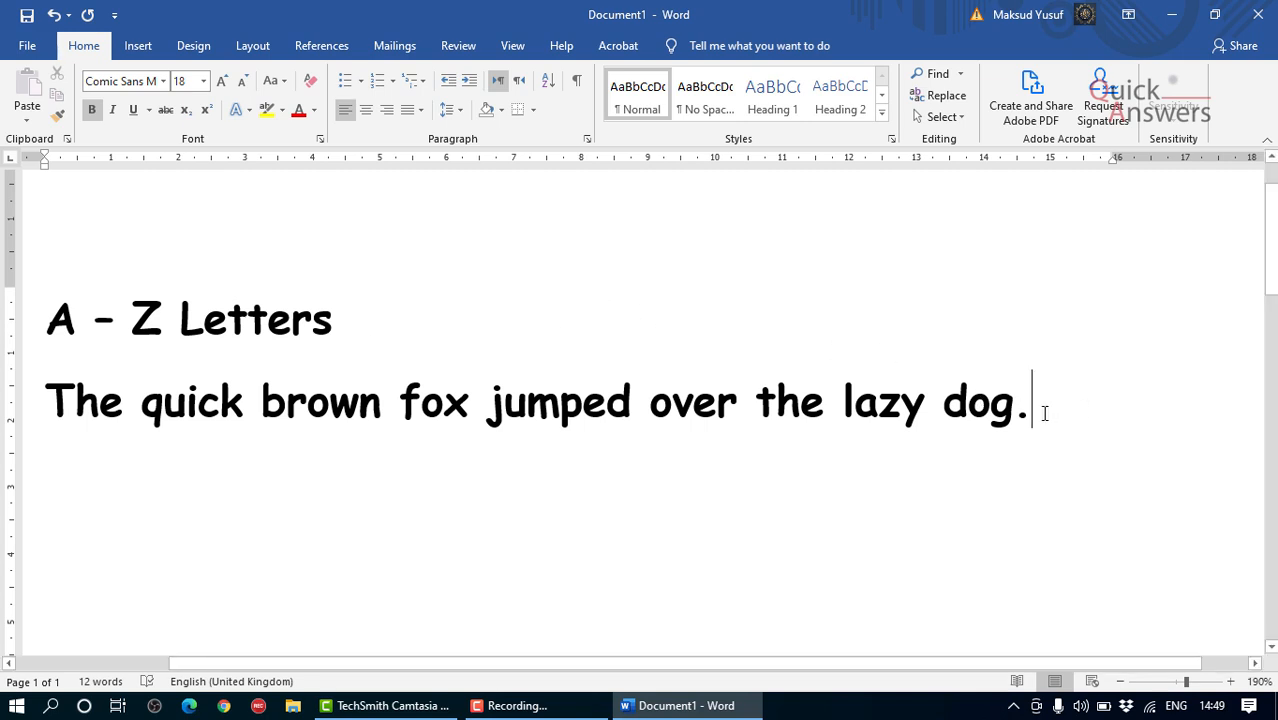
Step: Set the whole sentence below the heading to font size 14 and remove its bold formatting
left_click_drag(1022, 418, 3, 417)
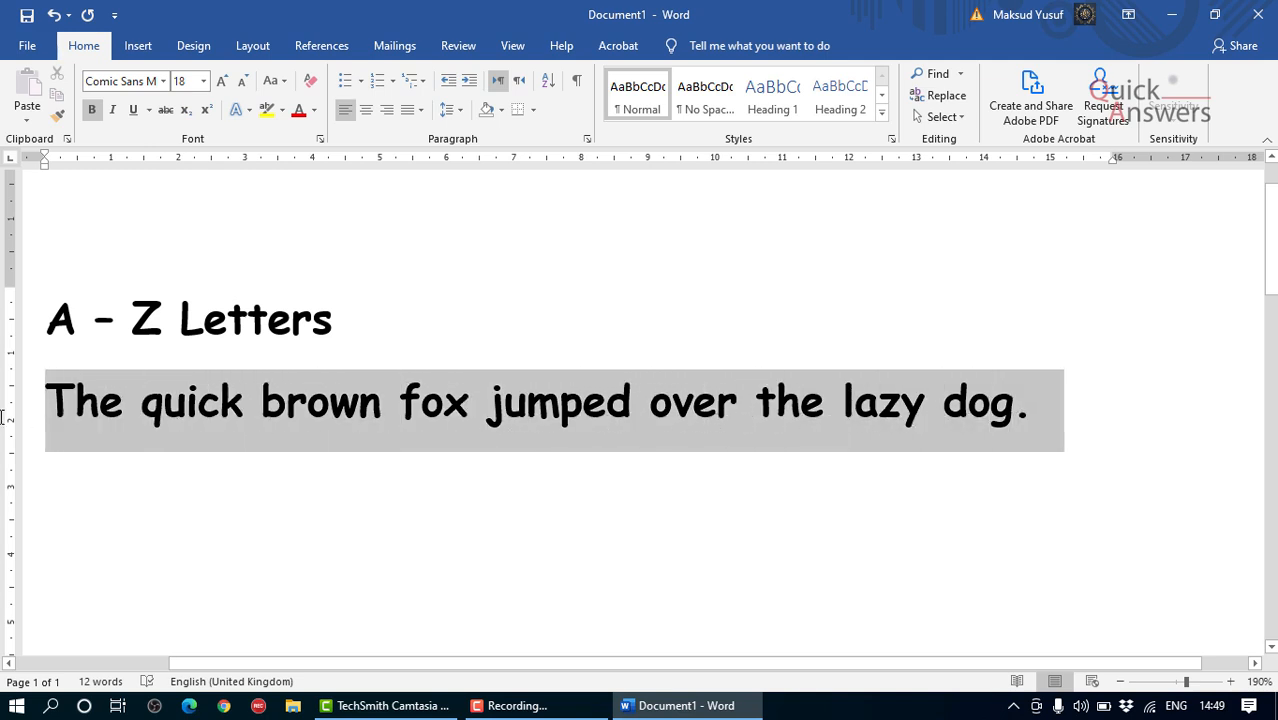
left_click(204, 81)
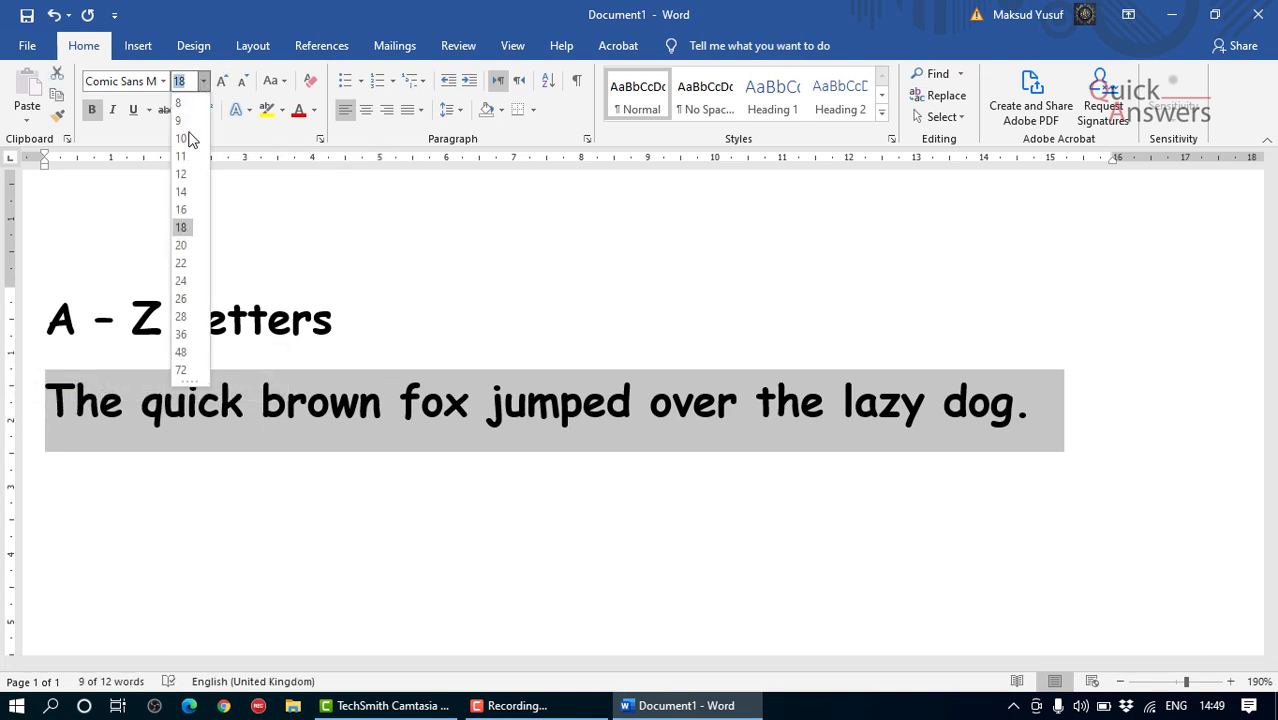
left_click(181, 192)
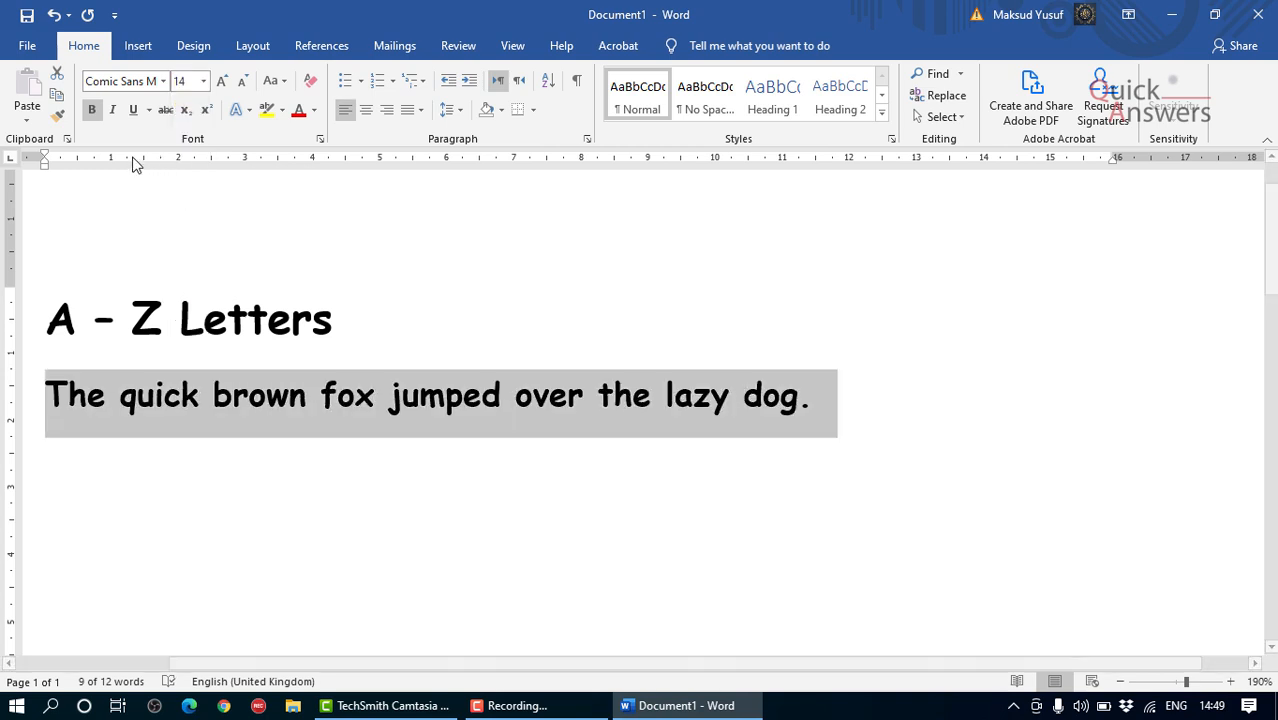
left_click(93, 112)
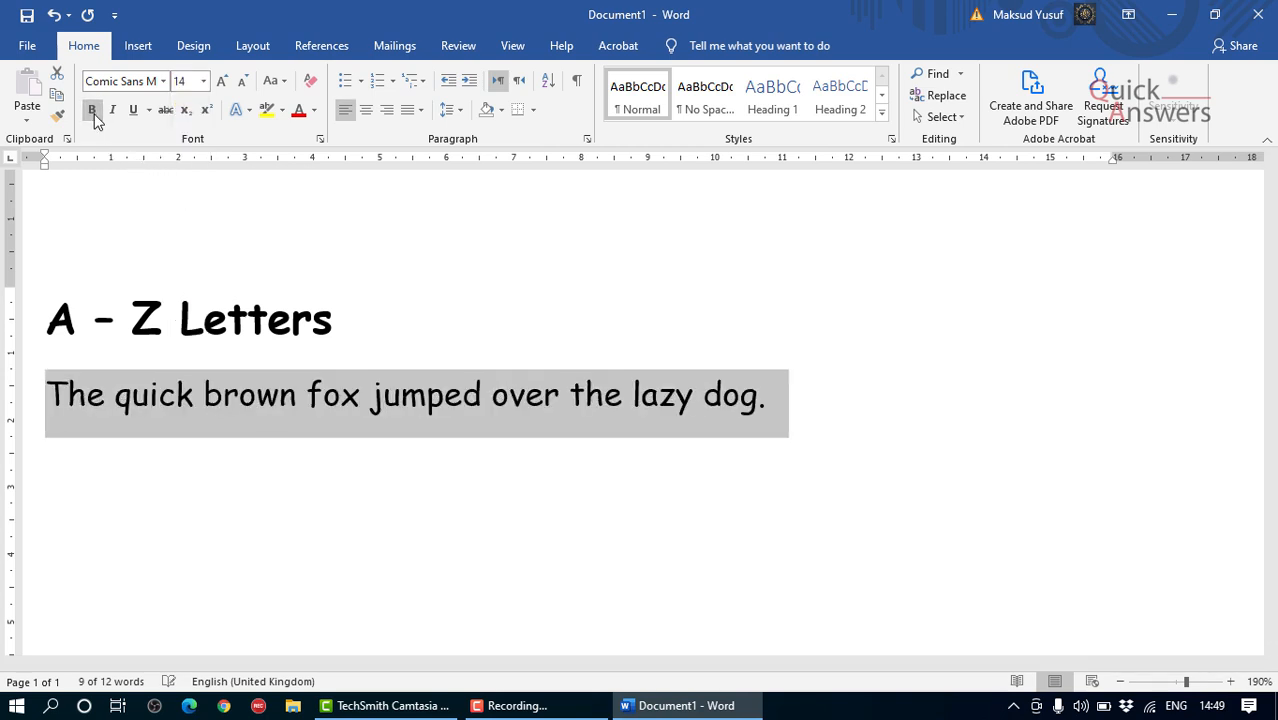
left_click(375, 390)
scroll(409, 403, "down", 1)
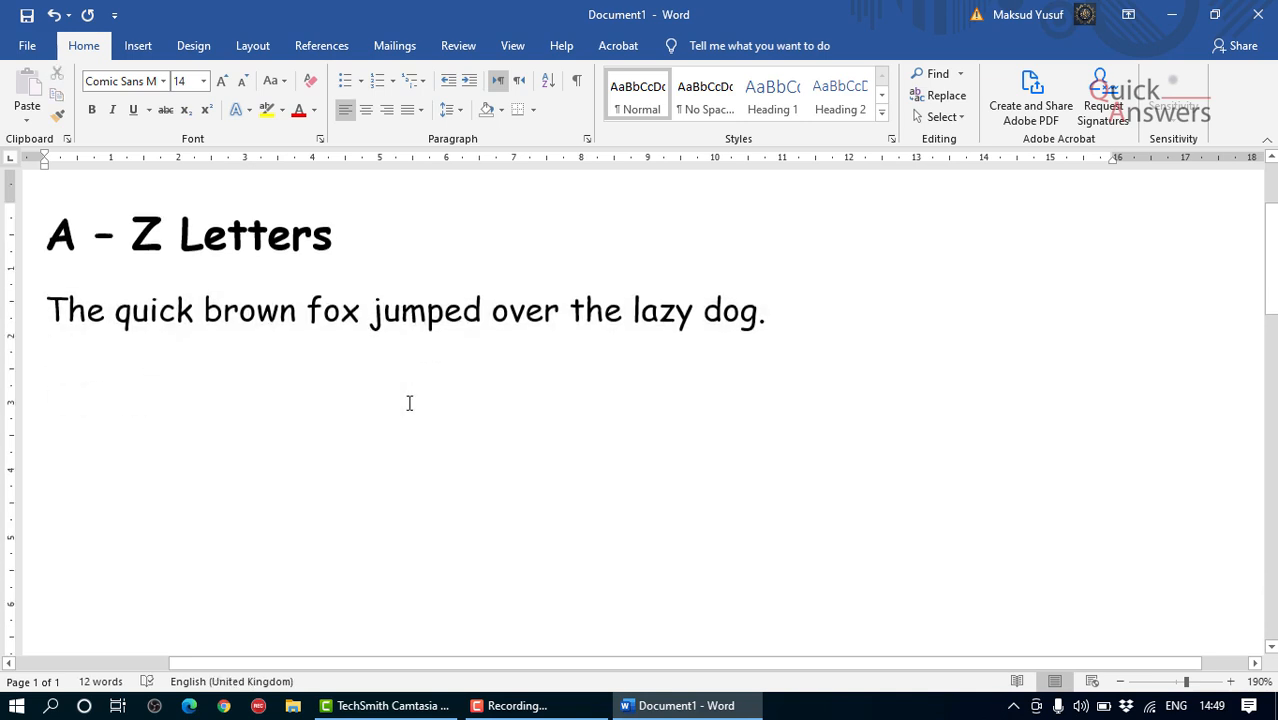
Step: Apply the Heading 1 style to the "A – Z Letters" heading
scroll(385, 384, "down", 1)
scroll(385, 383, "up", 2)
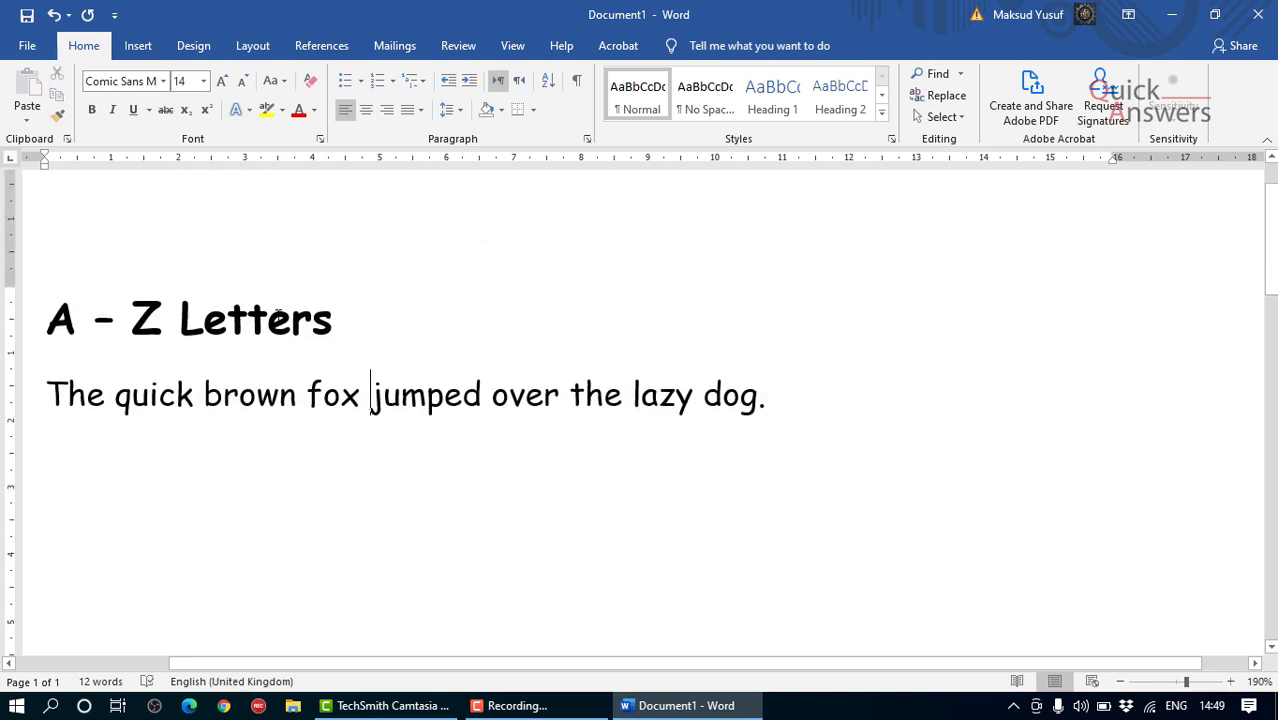
double_click(279, 316)
left_click(402, 392)
scroll(407, 400, "down", 1)
left_click_drag(337, 228, 30, 235)
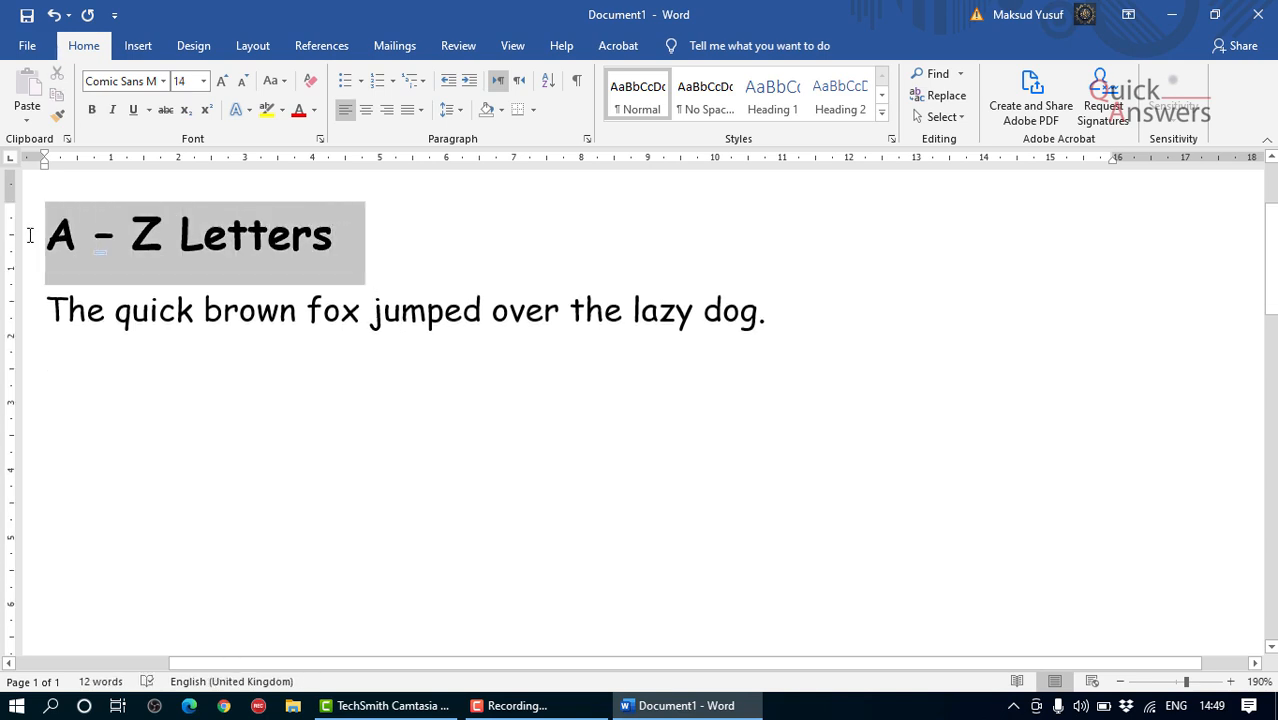
left_click(768, 102)
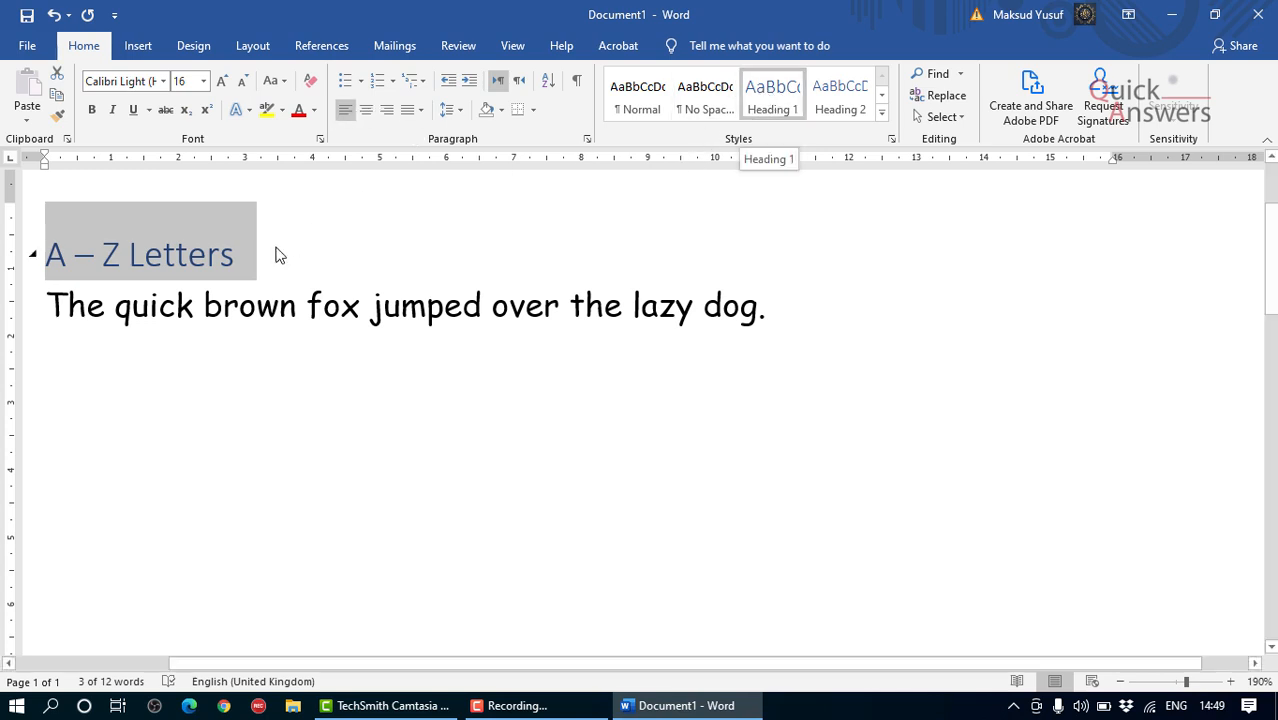
Step: Set the heading's font to Comic Sans MS and make it bold
left_click(164, 82)
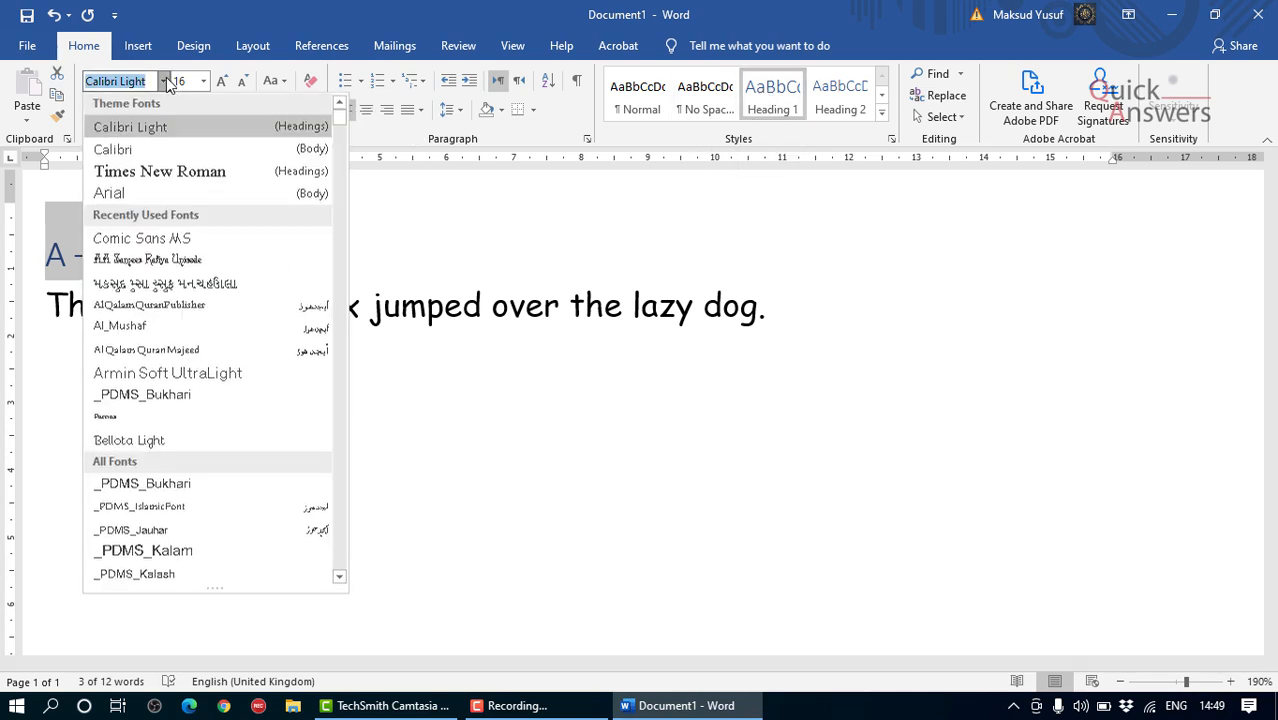
left_click(212, 240)
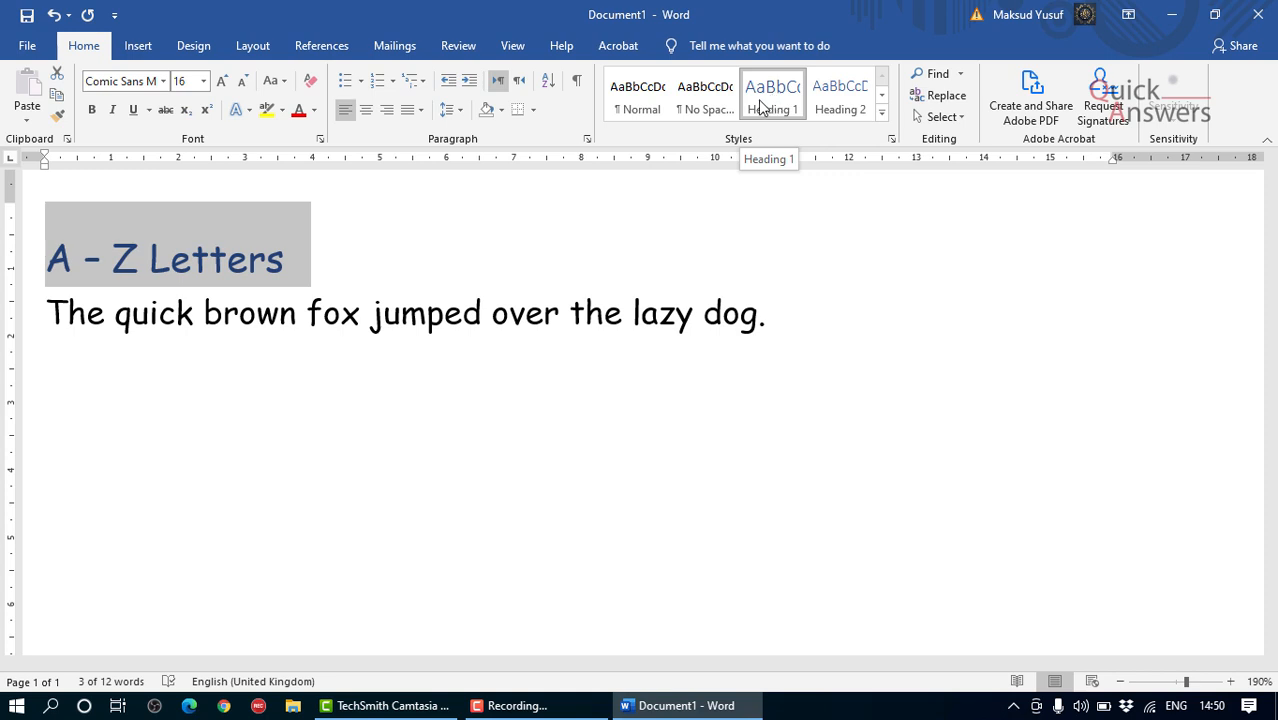
left_click(91, 109)
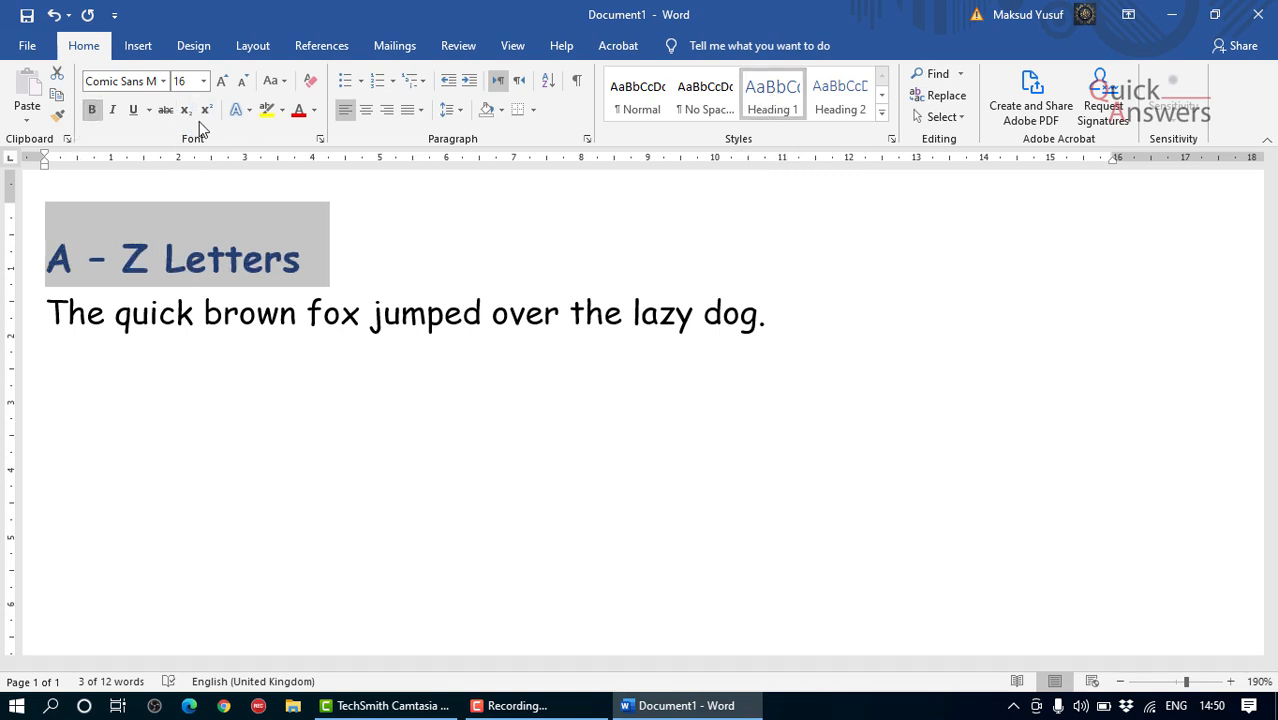
Step: Colour the heading text bright blue using the standard palette of additional colours
left_click(315, 111)
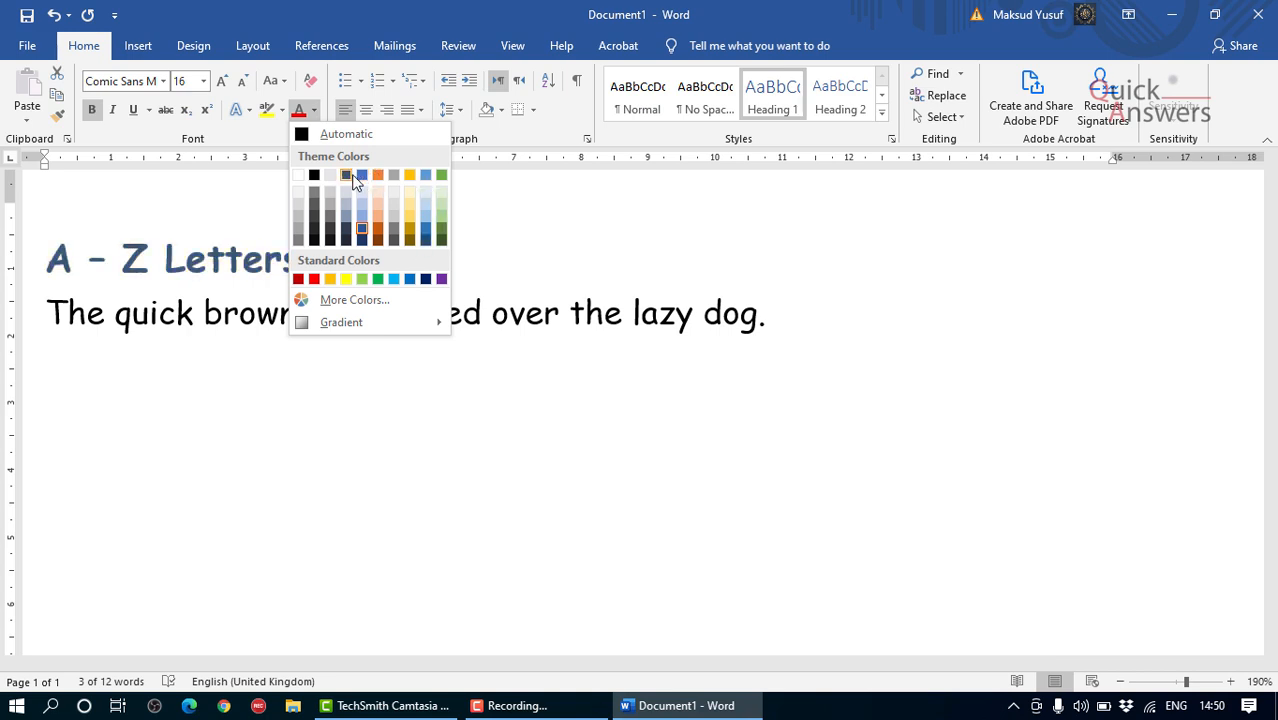
left_click(368, 301)
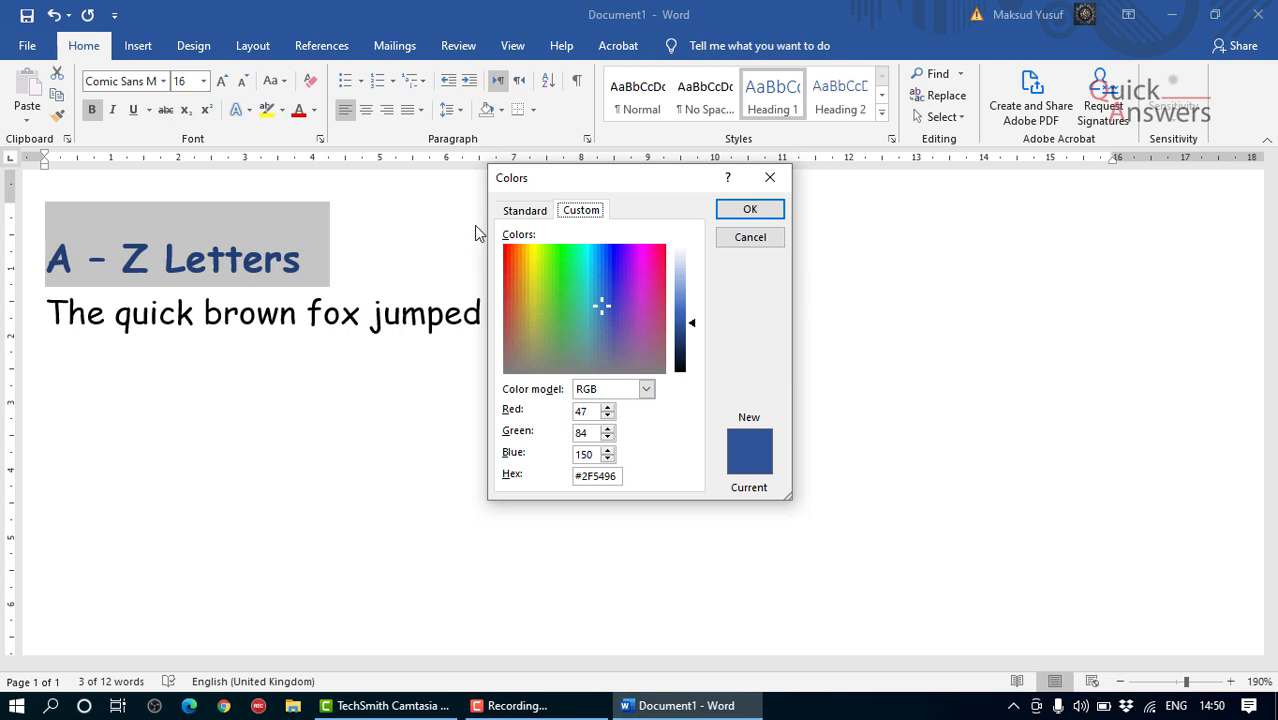
left_click(521, 212)
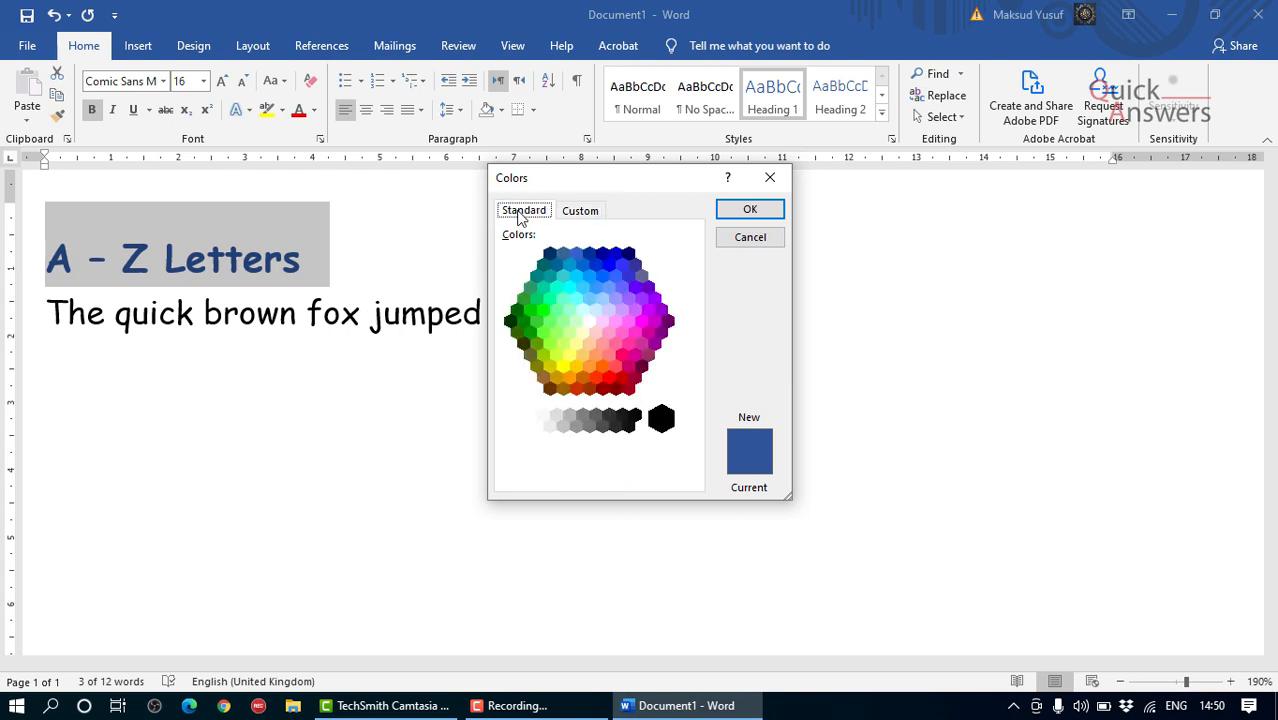
left_click(610, 266)
left_click(746, 214)
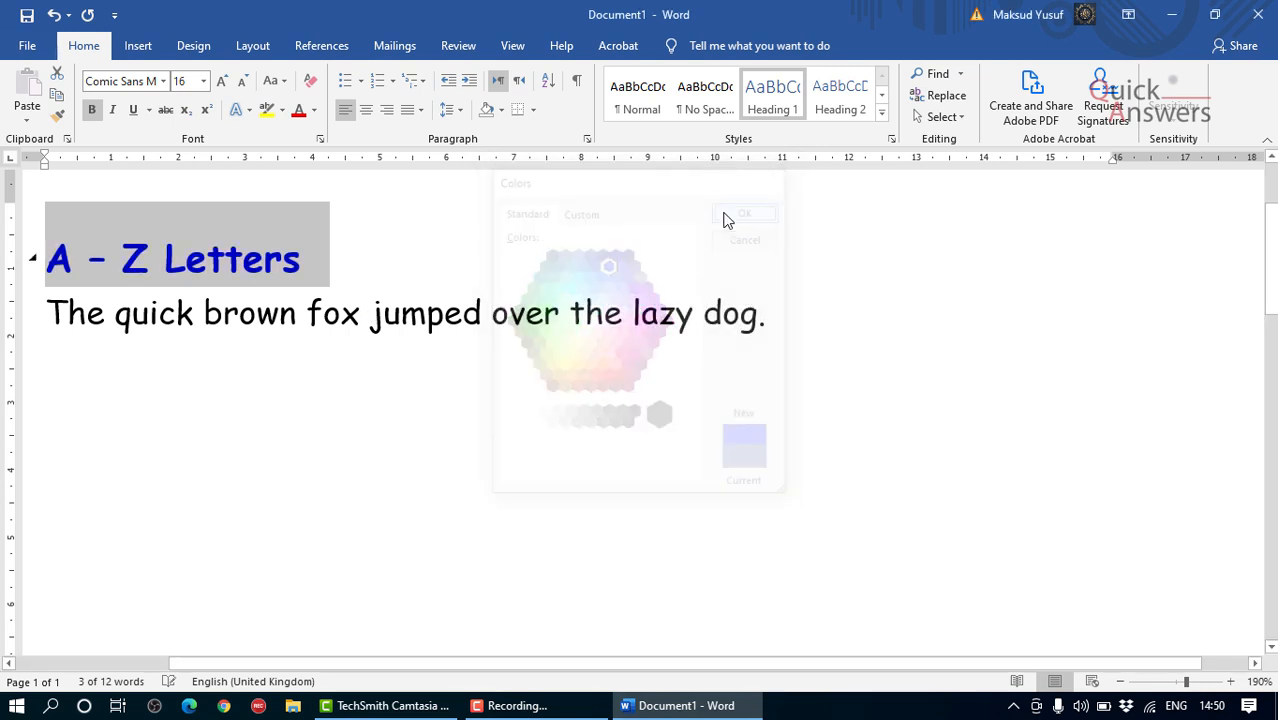
left_click(418, 300)
scroll(265, 282, "down", 1)
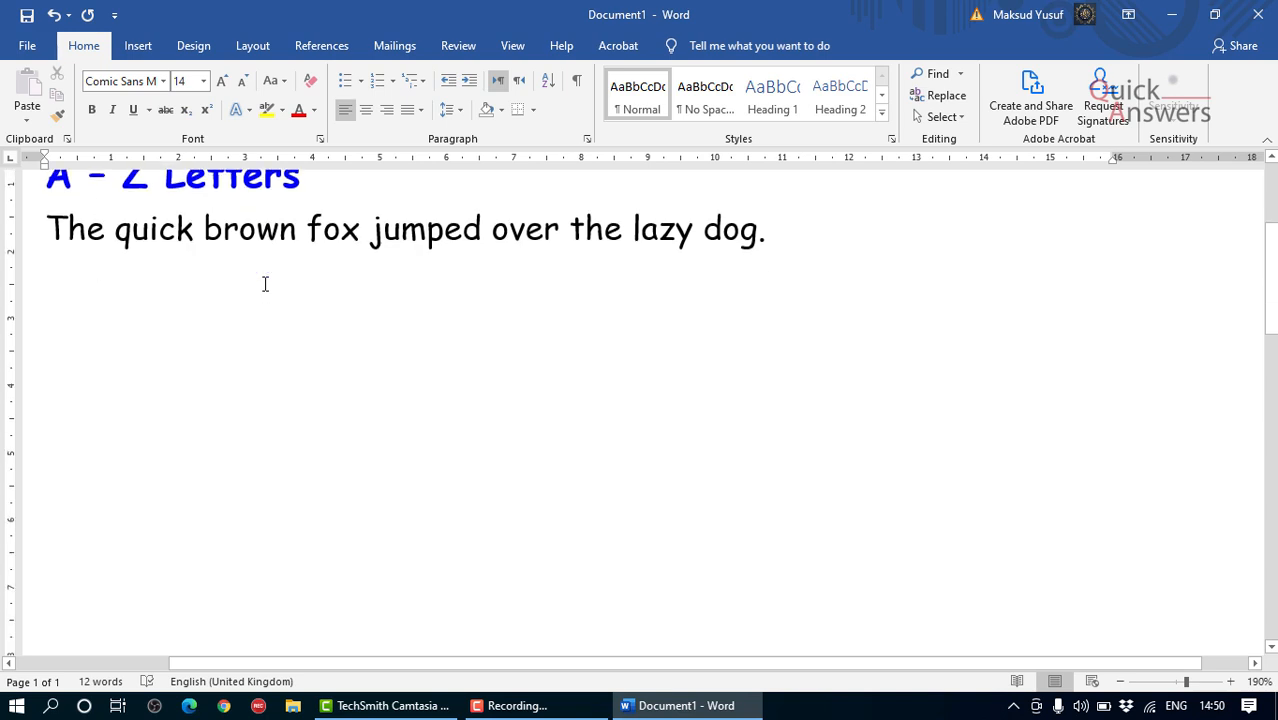
scroll(265, 284, "up", 1)
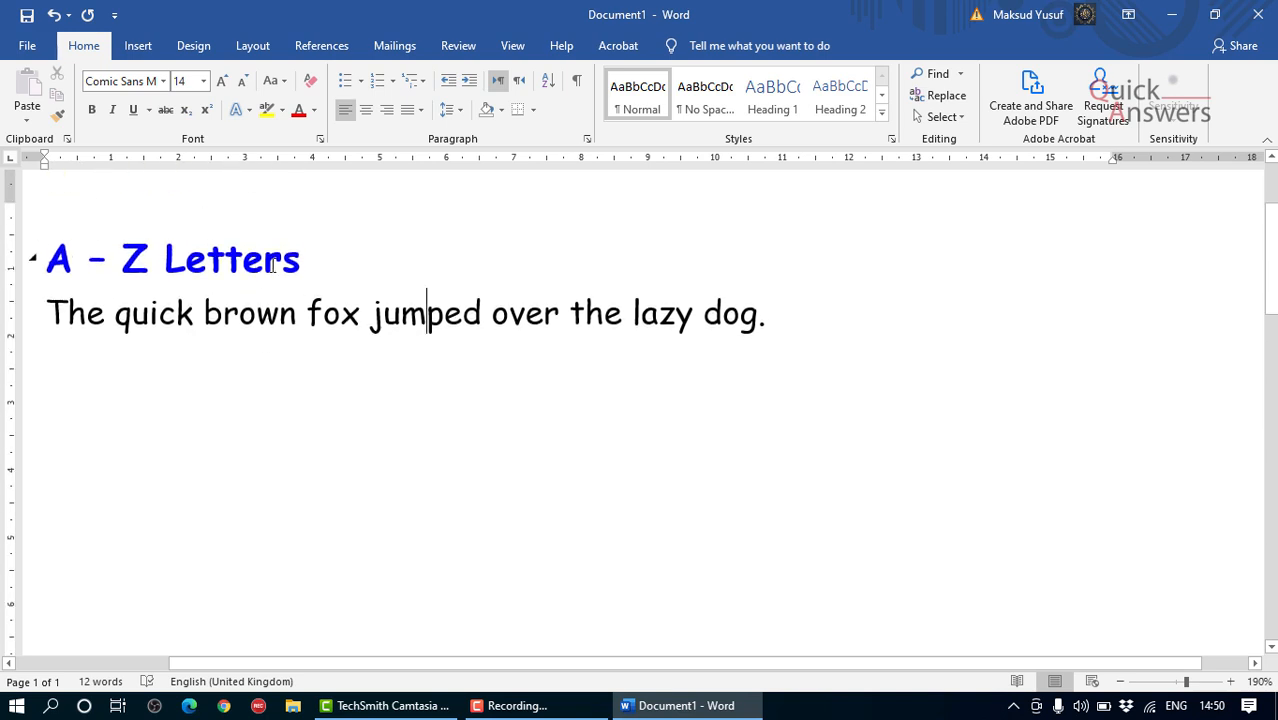
Step: Change the heading's font colour to a darker blue from the standard palette of additional colours
left_click_drag(303, 260, 40, 262)
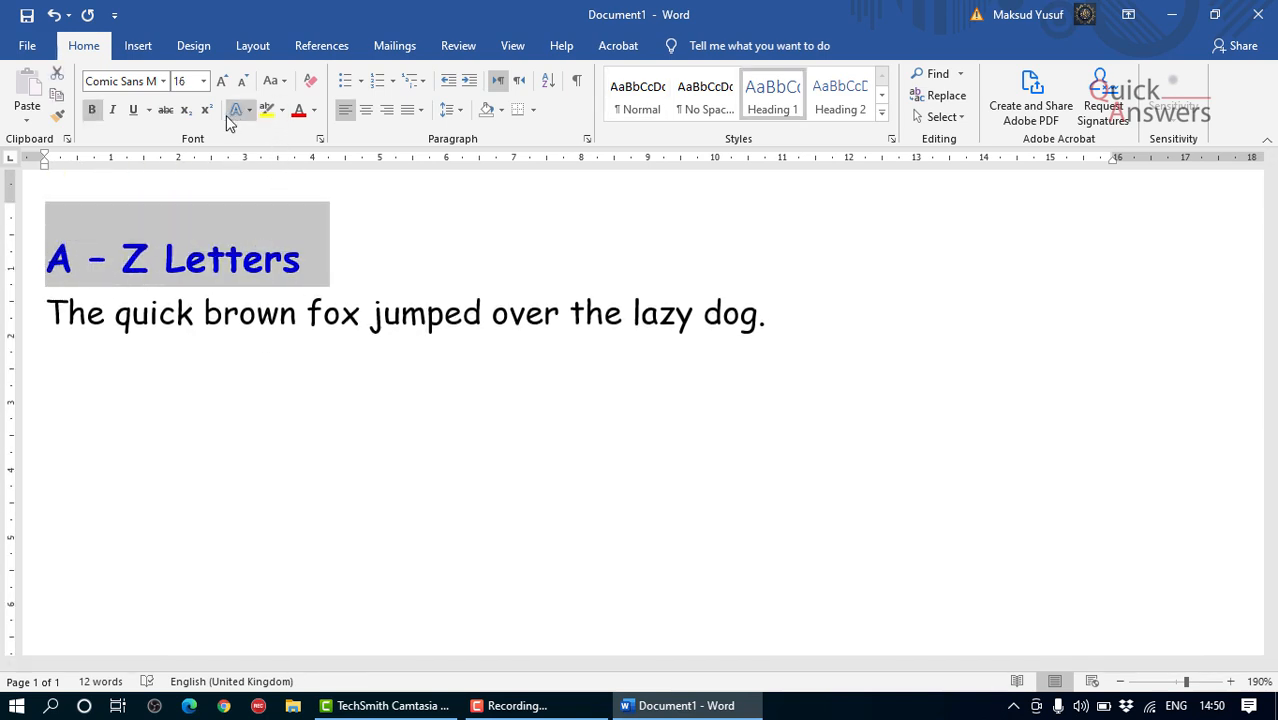
left_click(314, 110)
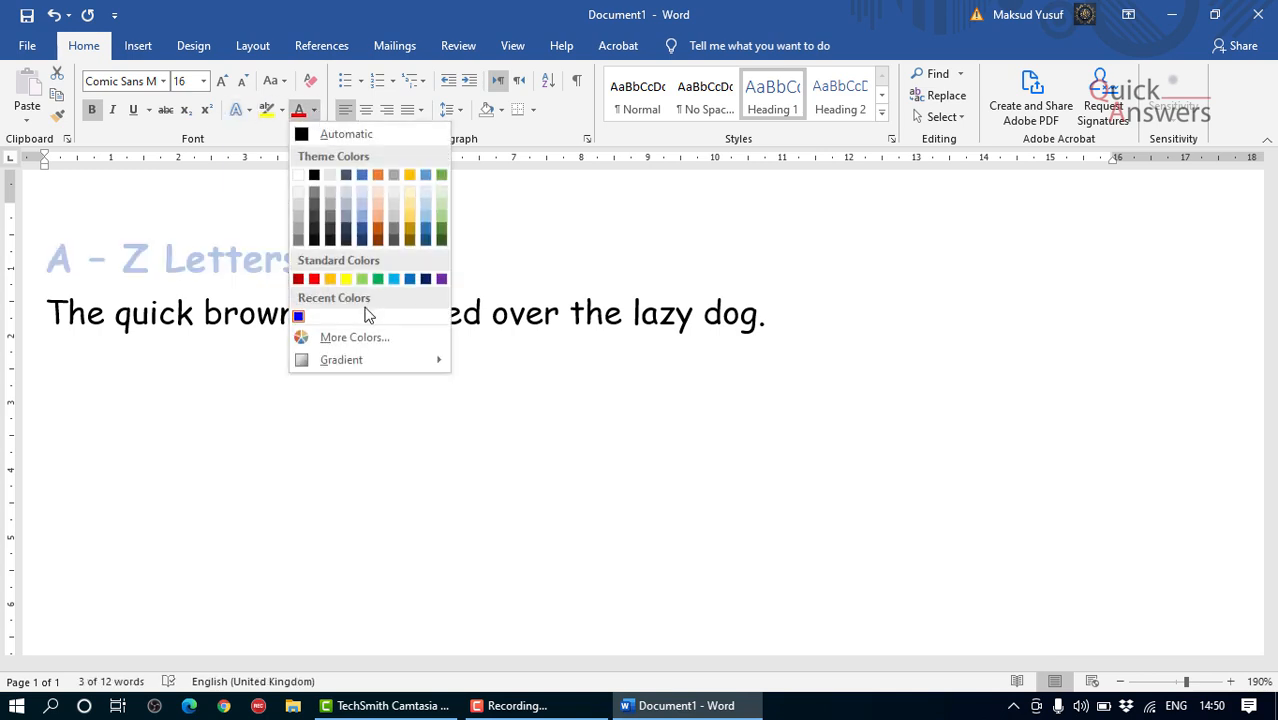
left_click(355, 338)
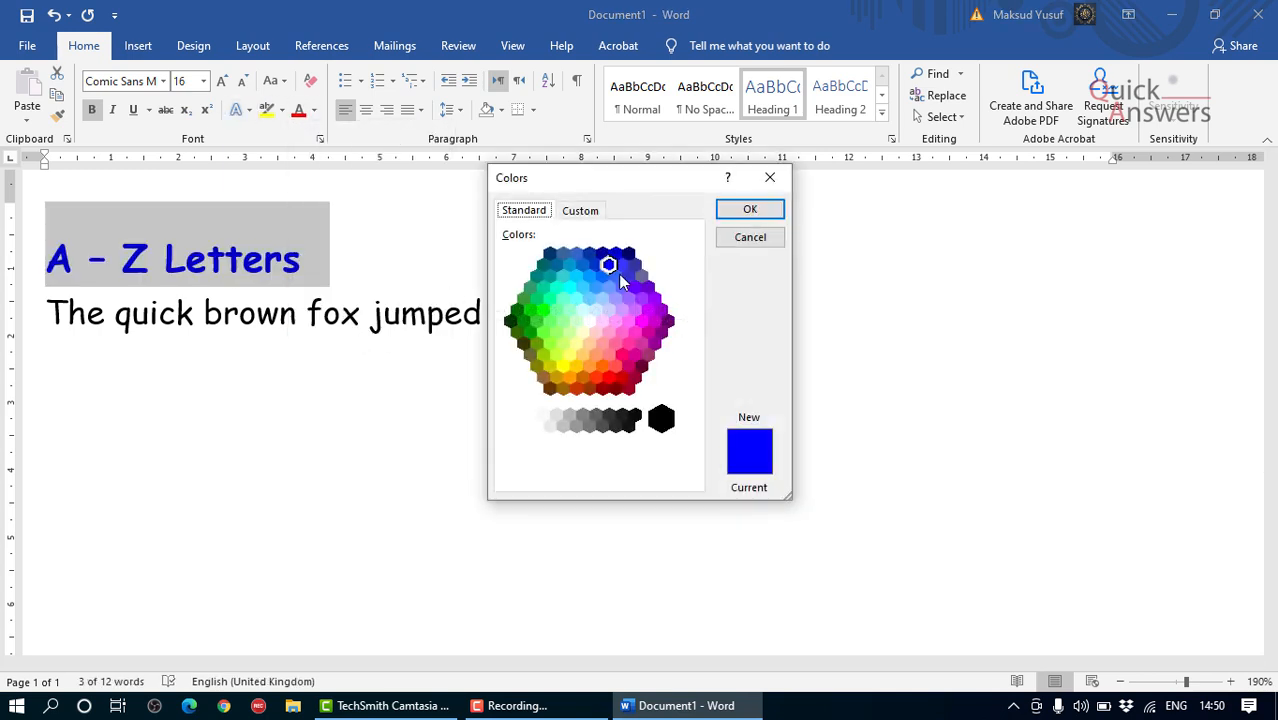
left_click(591, 254)
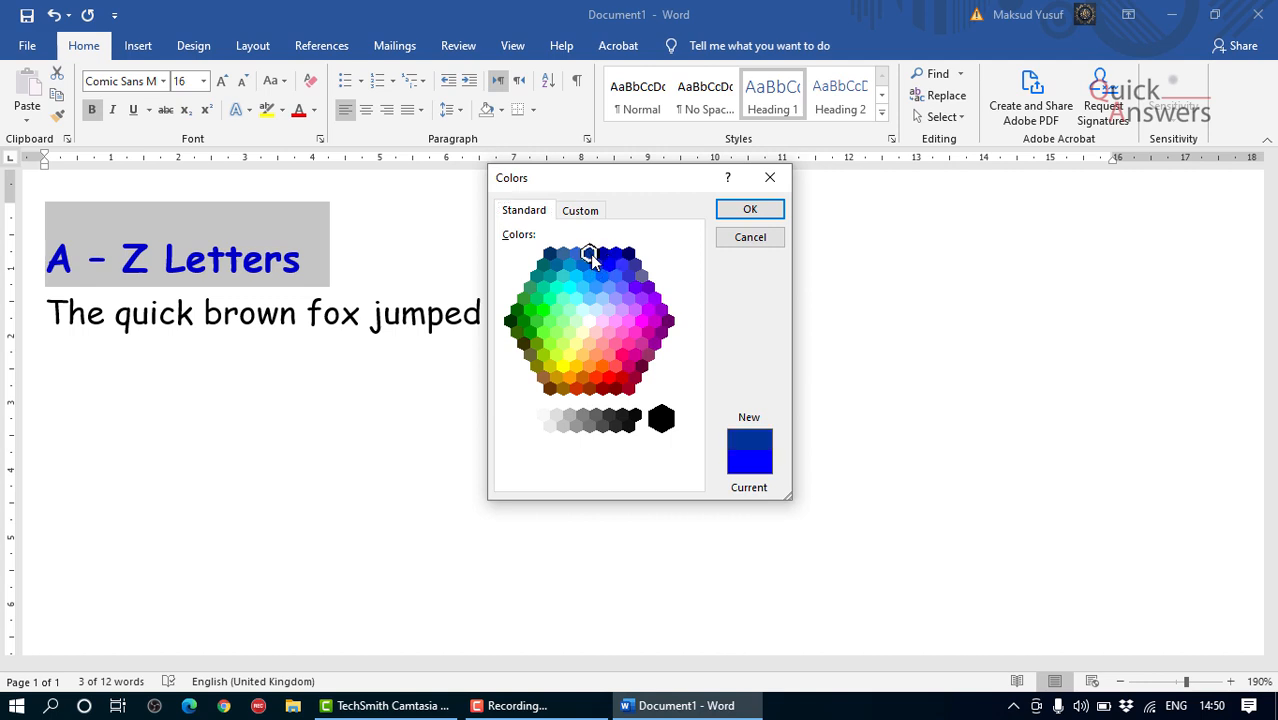
left_click(749, 209)
left_click(471, 305)
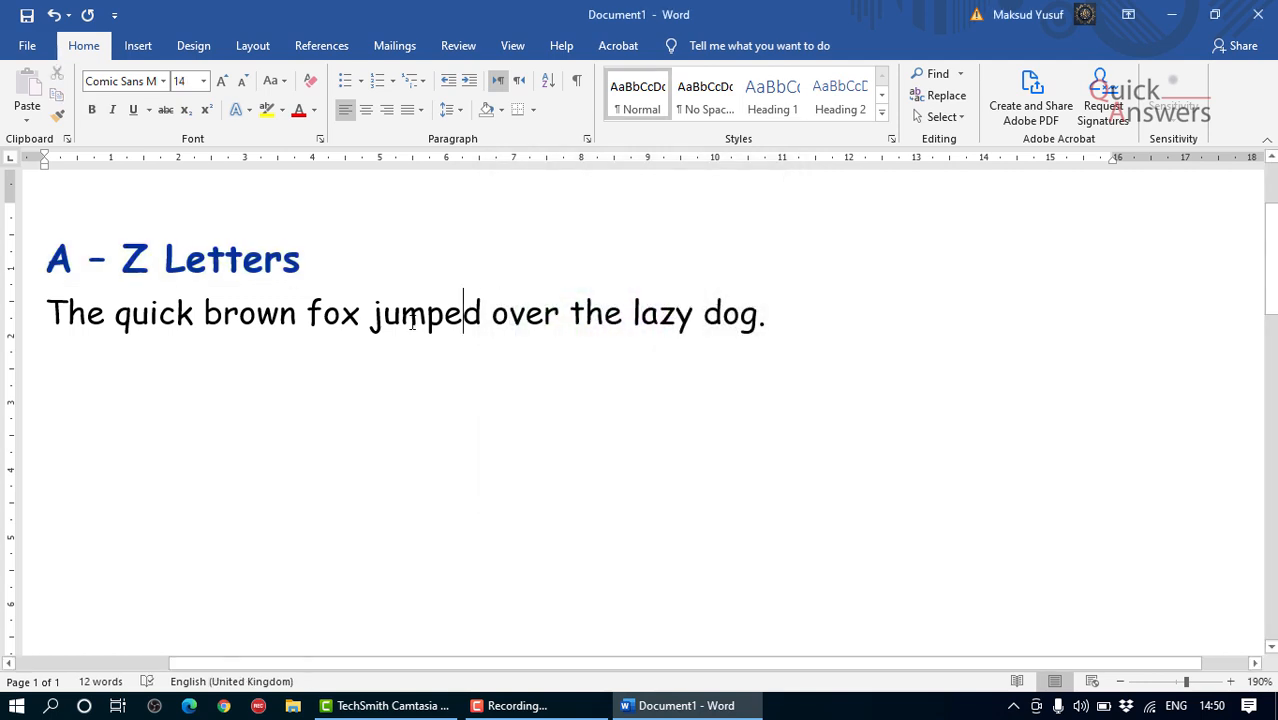
scroll(399, 321, "down", 1)
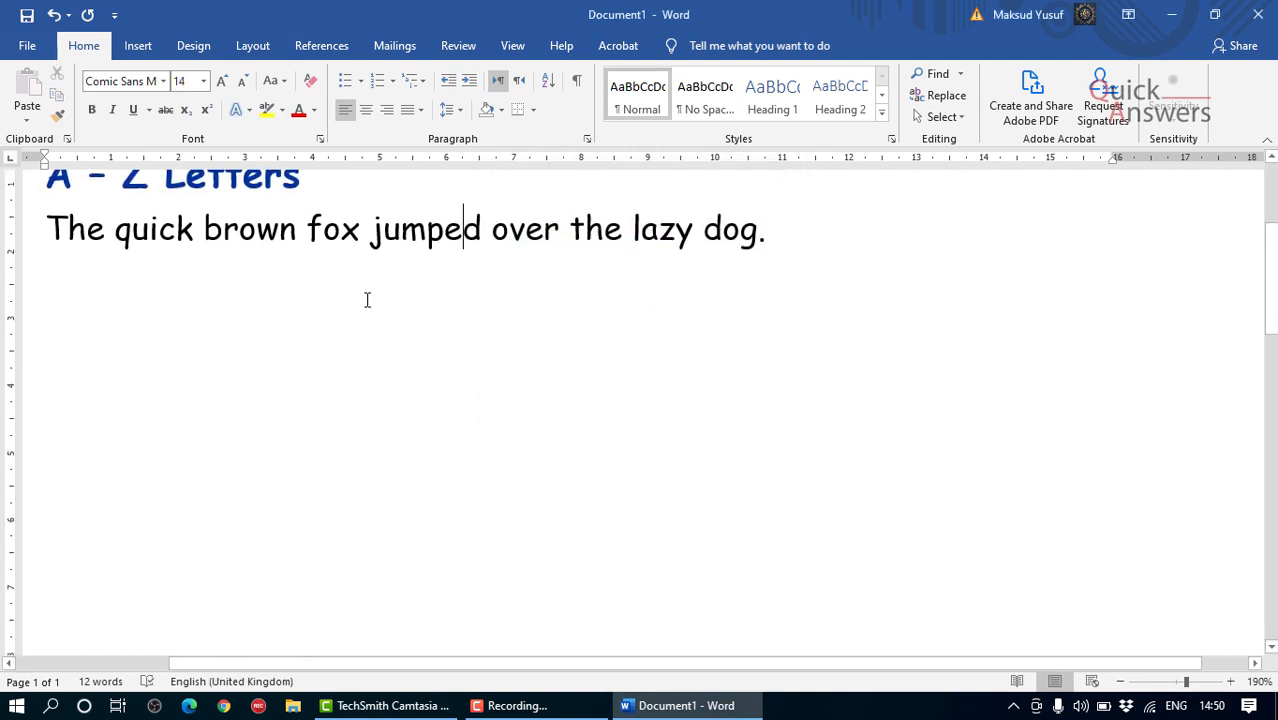
left_click(770, 228)
scroll(641, 286, "up", 1)
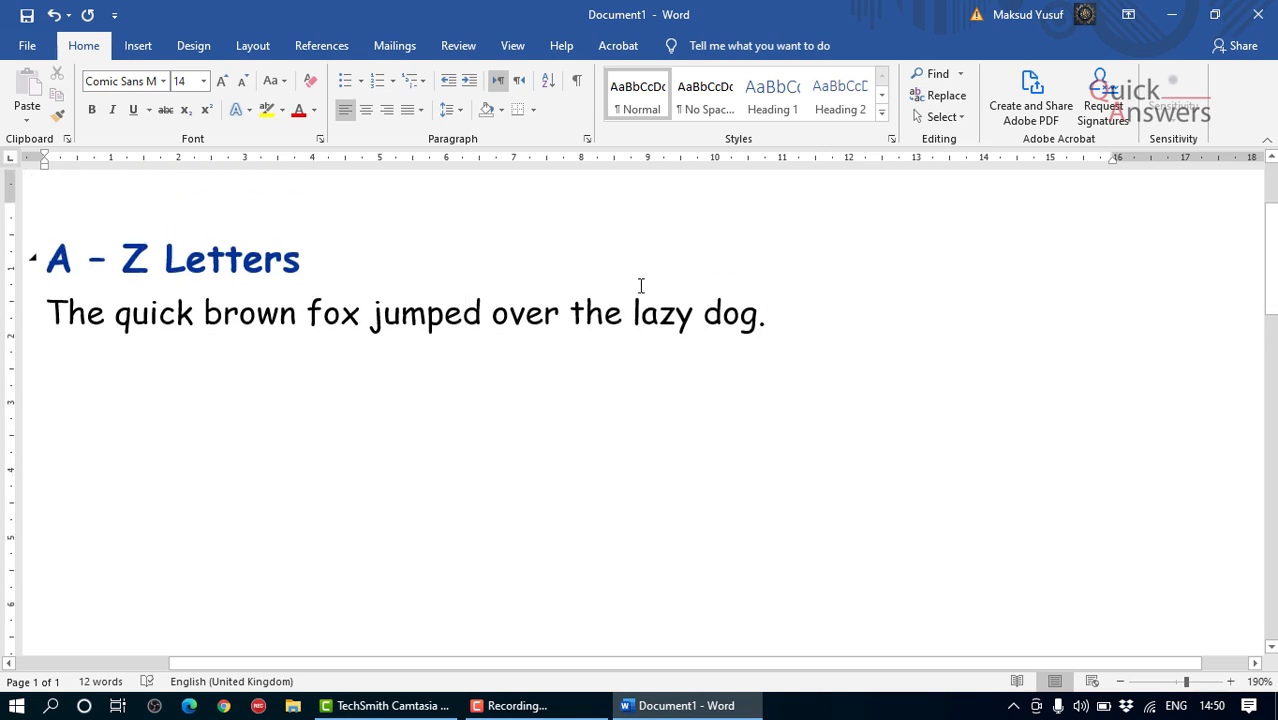
left_click(243, 262)
scroll(240, 262, "down", 1)
scroll(290, 208, "up", 1)
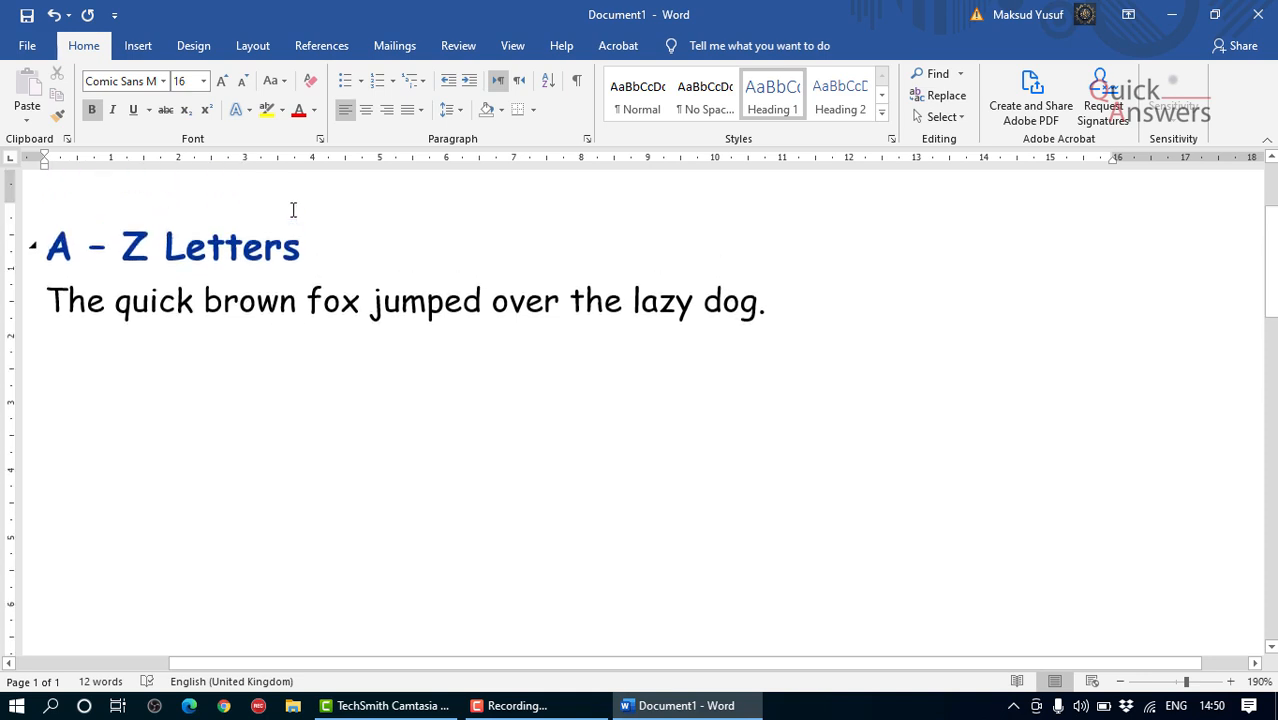
left_click_drag(300, 258, 55, 265)
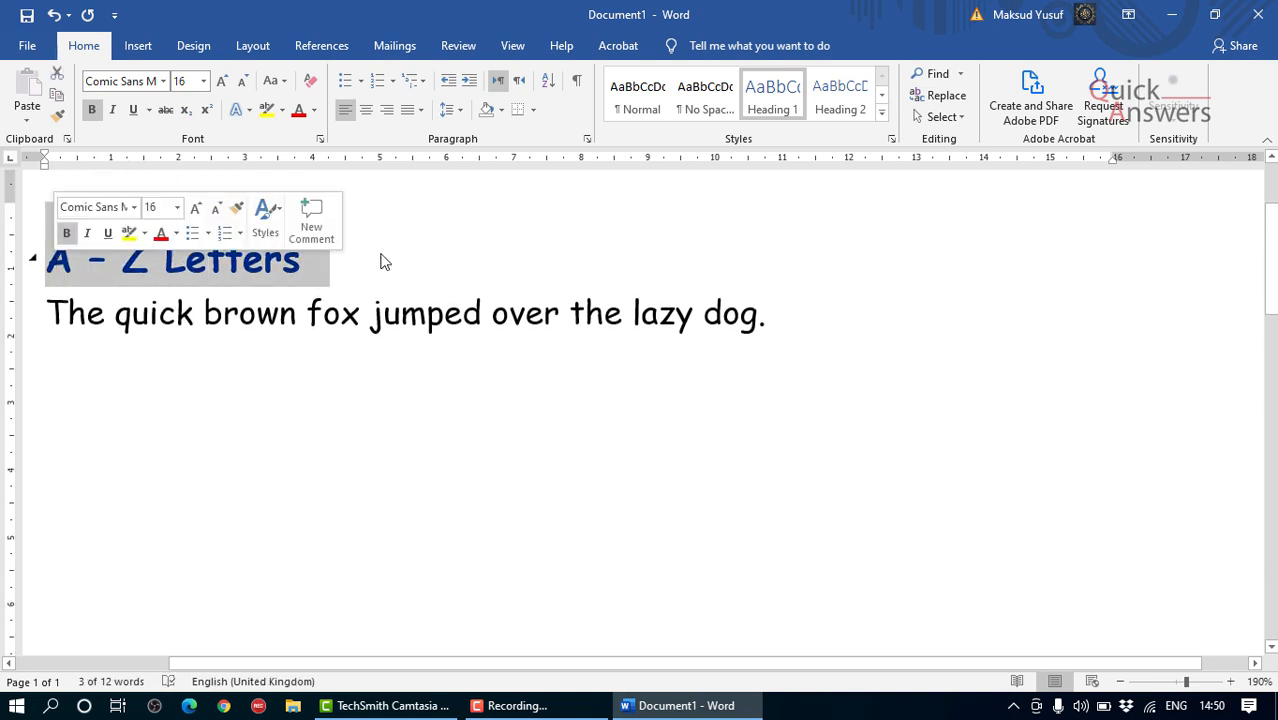
left_click(446, 275)
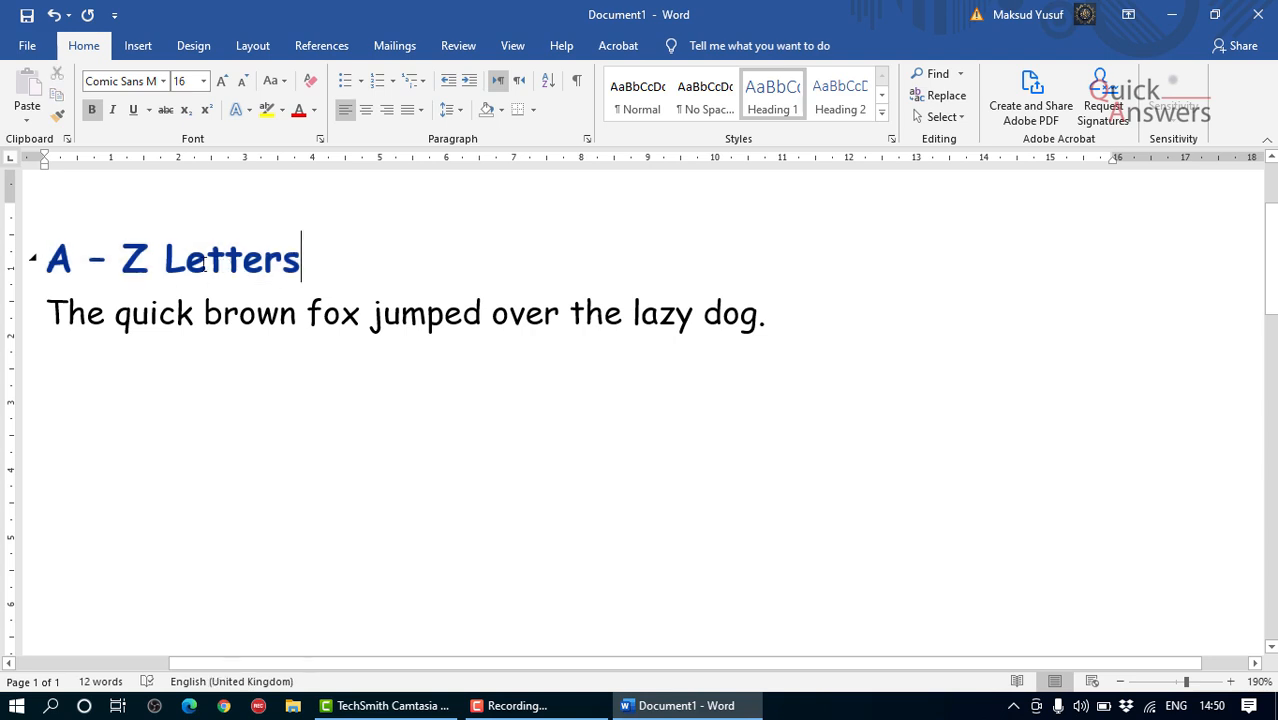
scroll(143, 256, "down", 1)
scroll(150, 215, "up", 1)
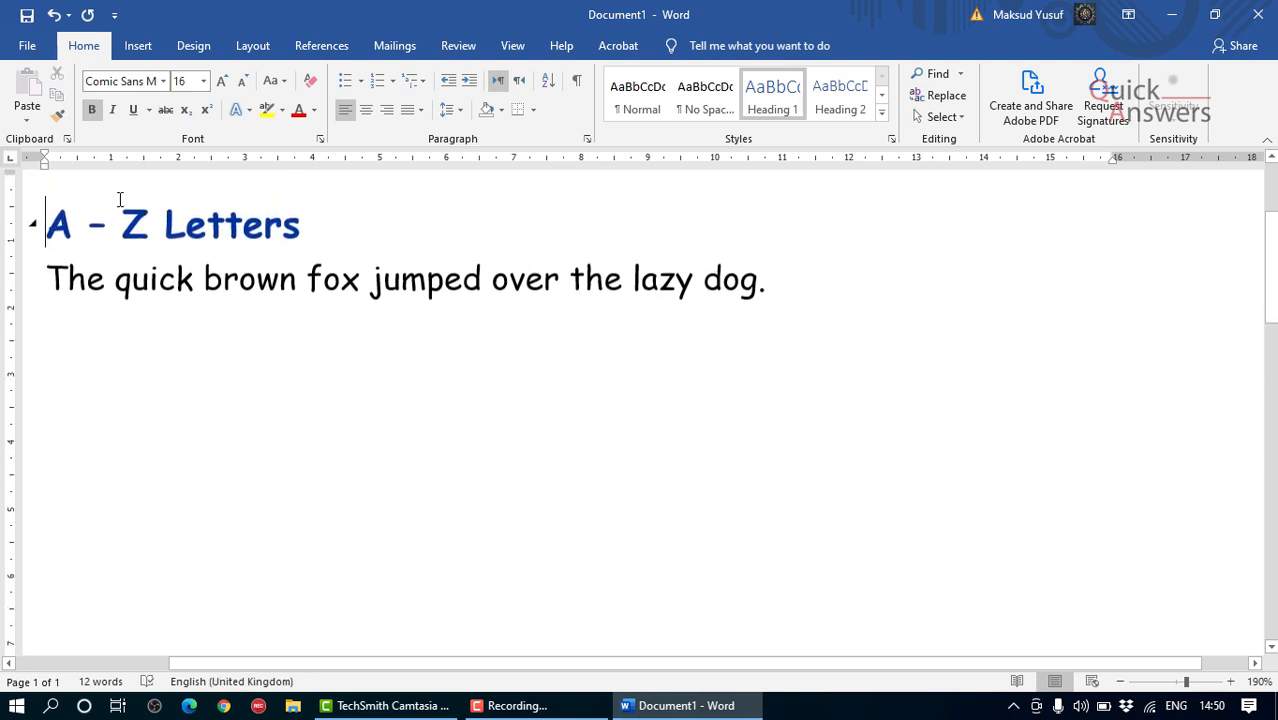
Step: Shift the heading towards the middle of the line by inserting spaces before it, and select those spaces
key("Home")
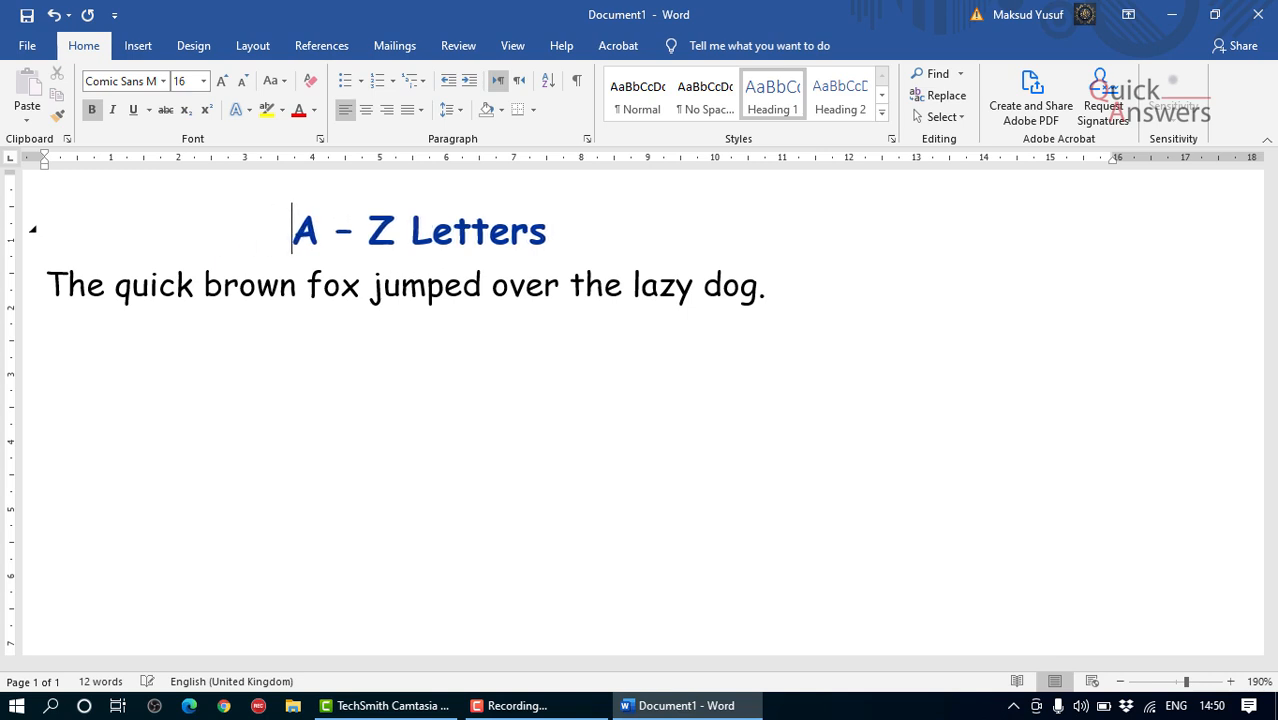
scroll(422, 297, "down", 1)
scroll(422, 297, "up", 1)
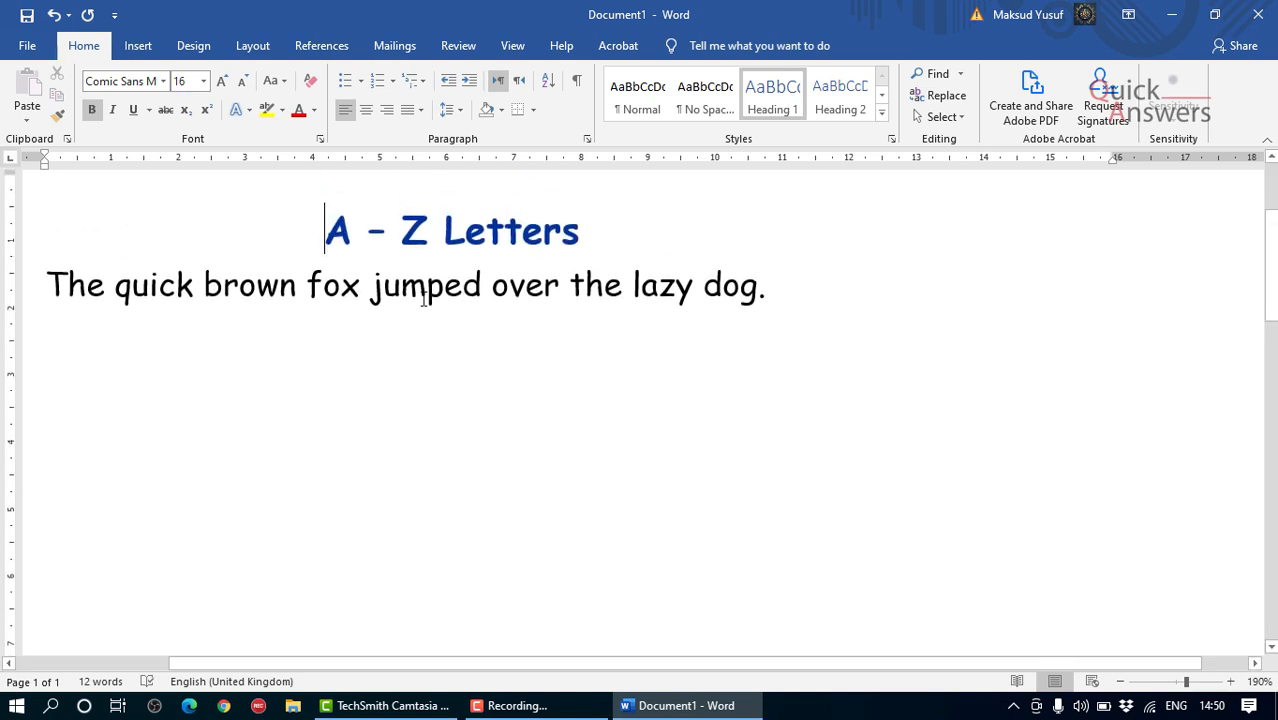
scroll(423, 298, "down", 1)
scroll(422, 299, "down", 2)
scroll(422, 299, "up", 3)
left_click_drag(322, 228, 28, 237)
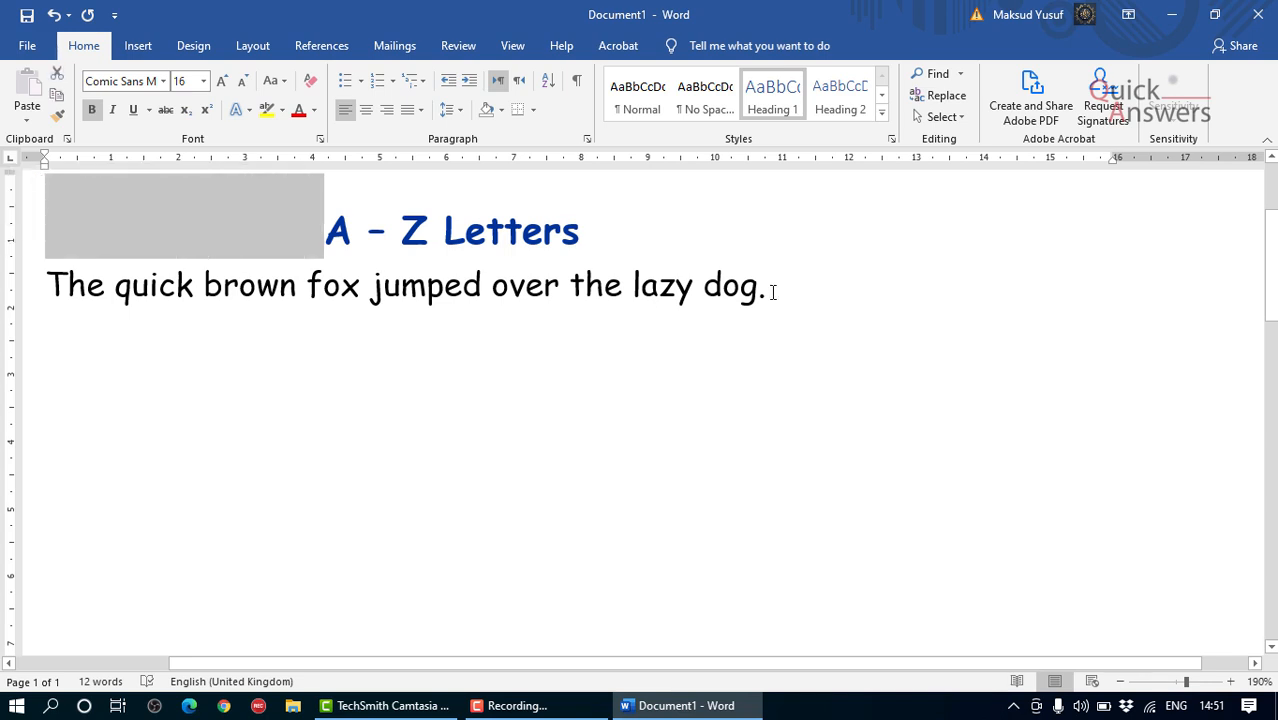
Step: Delete all the spaces in front of the heading to bring it back to the left margin
key("ctrl+Home")
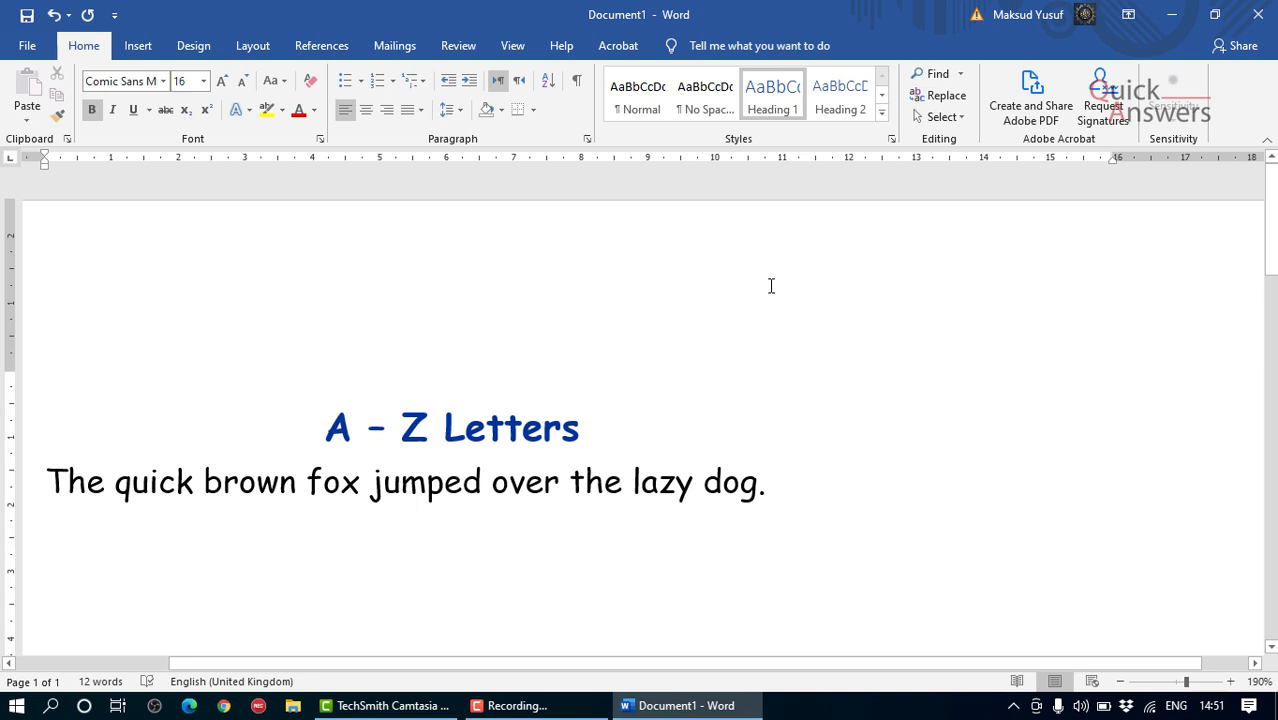
key("ctrl+Right")
key("Return")
key("ctrl+z")
key("BackSpace")
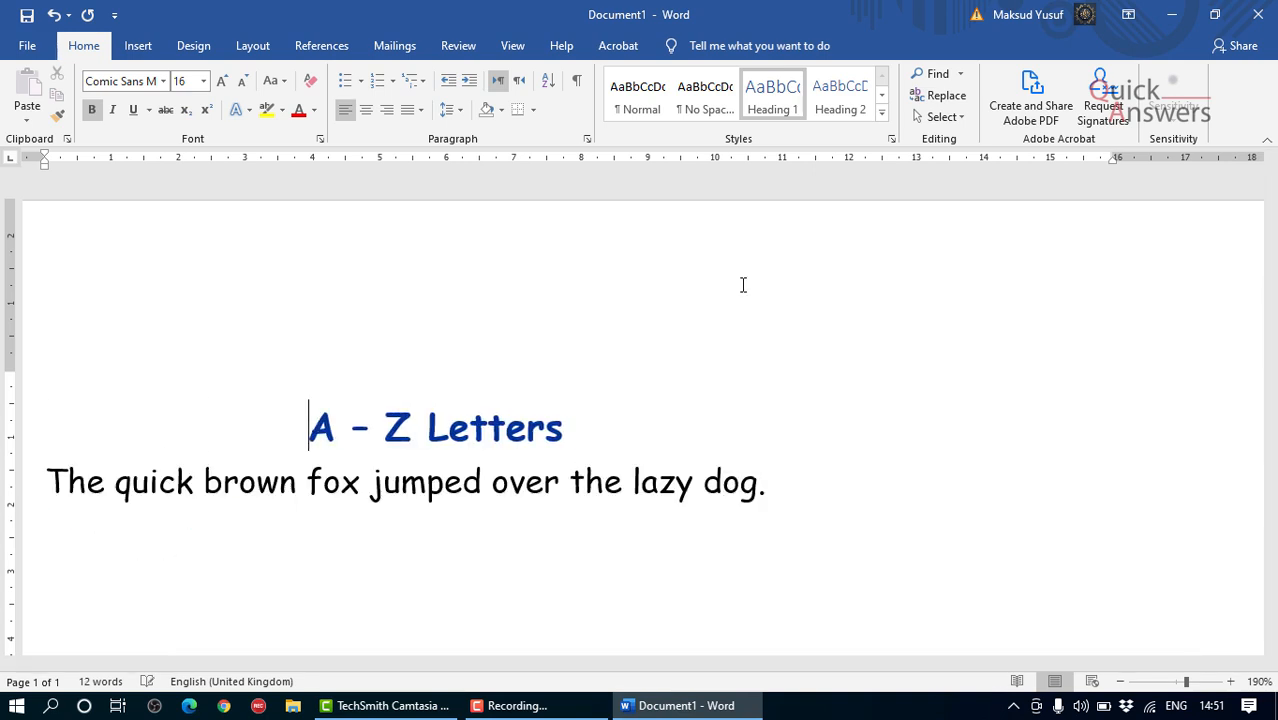
key("BackSpace")
key("BackSpace")
key("BackSpace")
key("BackSpace")
key("BackSpace")
key("BackSpace")
key("BackSpace")
key("BackSpace")
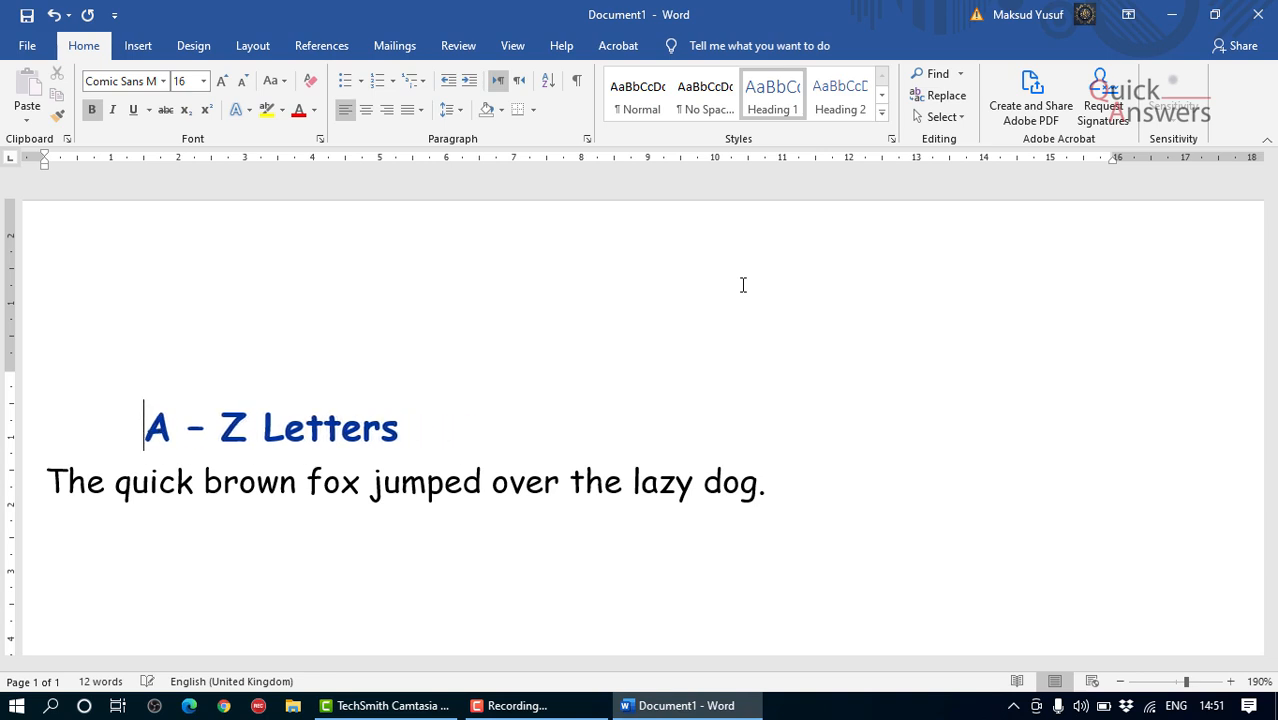
key("BackSpace")
key("BackSpace")
key("BackSpace")
key("BackSpace")
key("BackSpace")
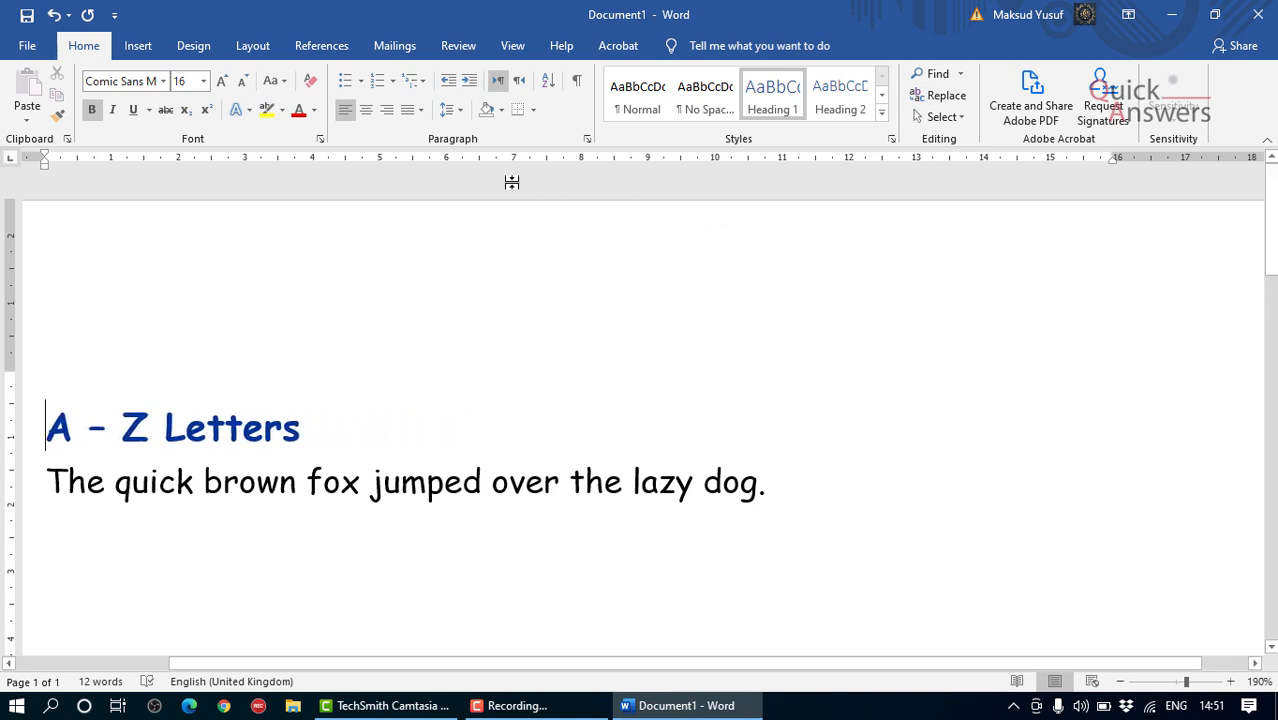
Step: Centre-align the heading and the sentence below it
left_click(367, 118)
scroll(410, 245, "down", 2)
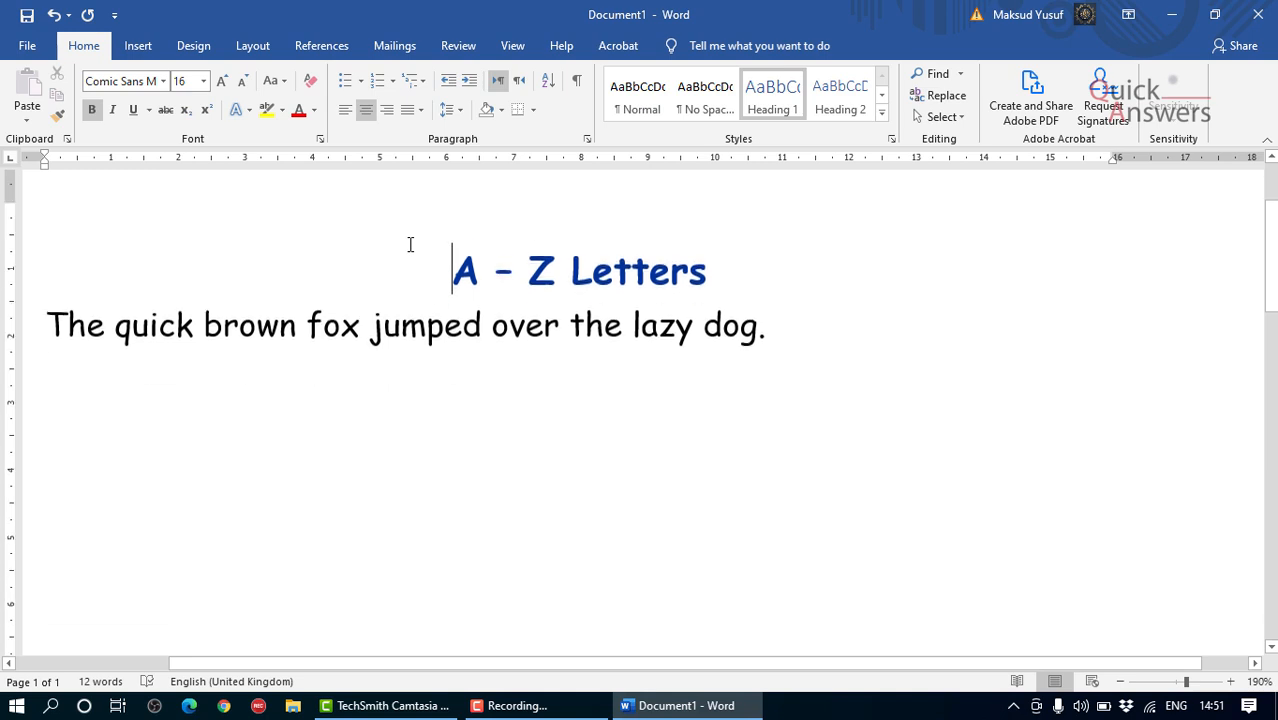
left_click(400, 296)
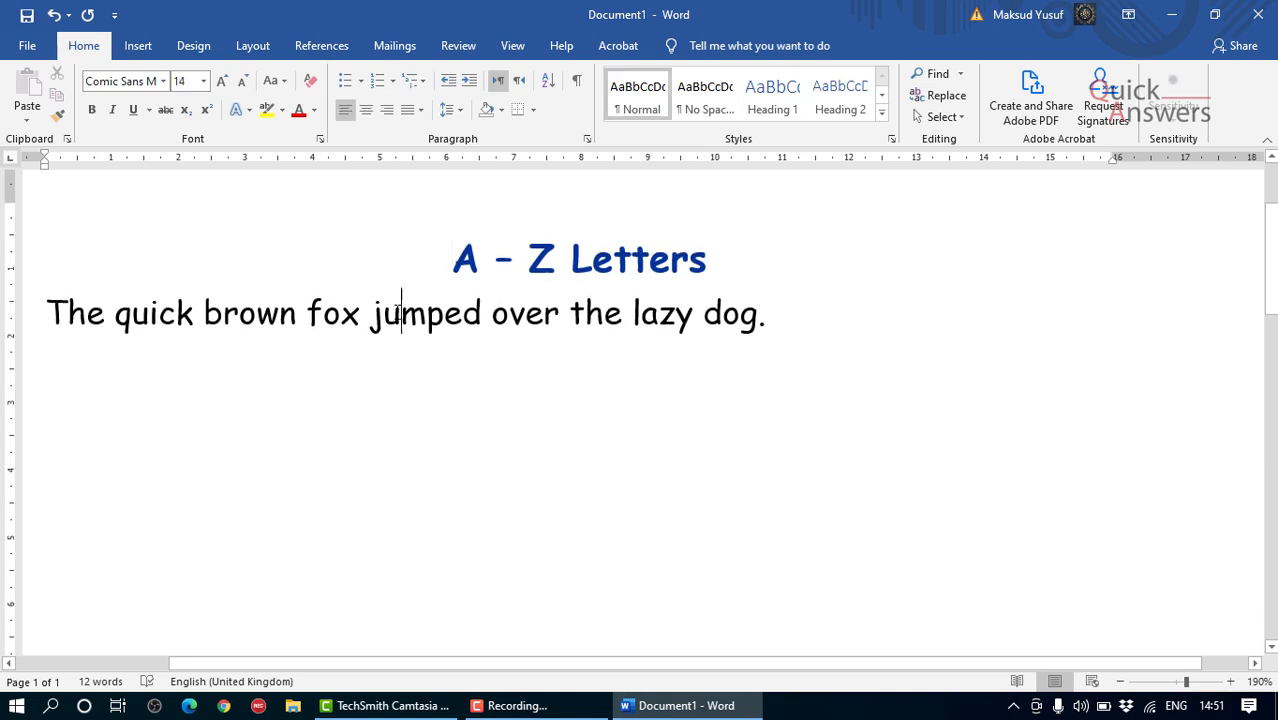
left_click(366, 109)
left_click_drag(452, 263, 1053, 359)
left_click(506, 339)
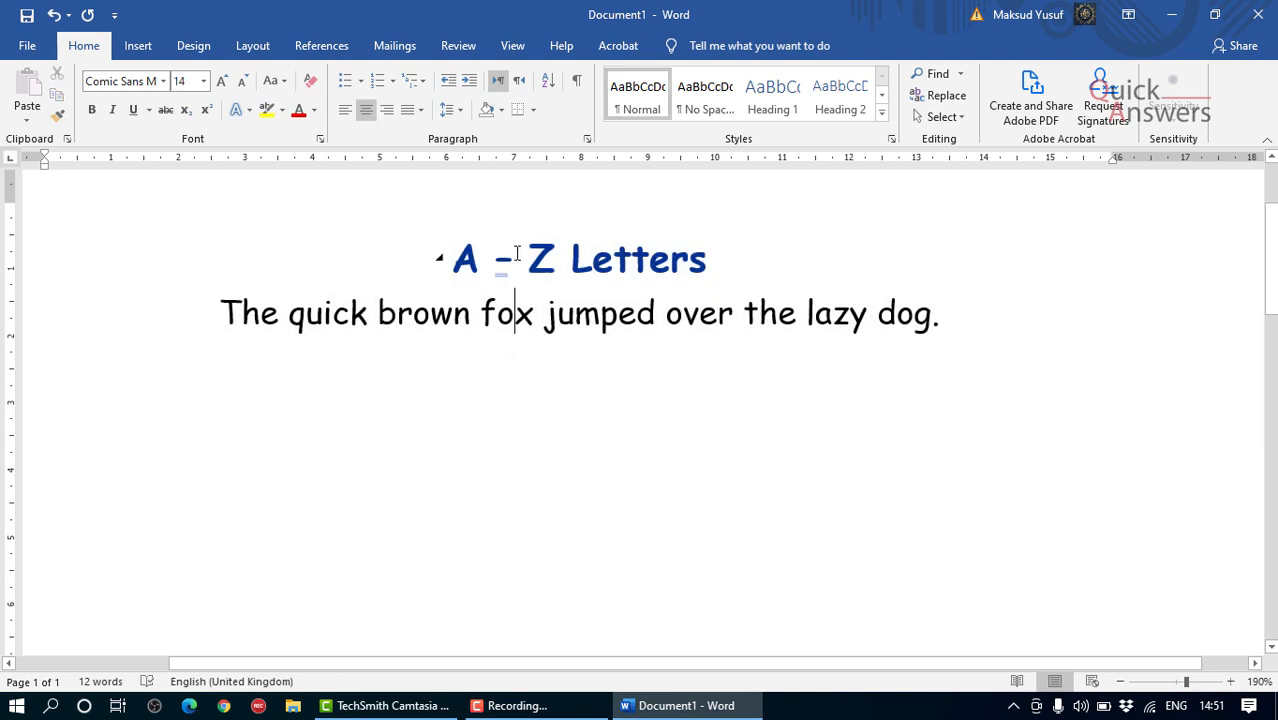
Step: Left-align the entire document text and deselect it
left_click(518, 257)
left_click(516, 328)
key("ctrl+a")
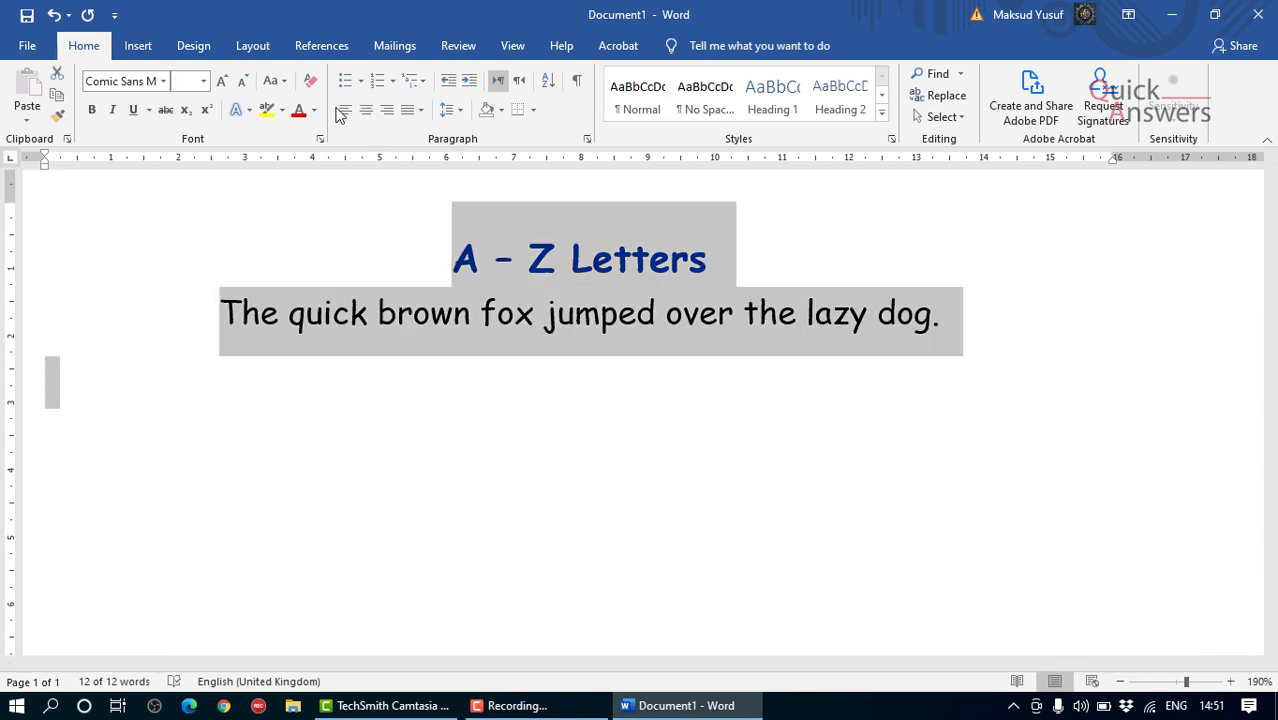
left_click(343, 110)
left_click(261, 258)
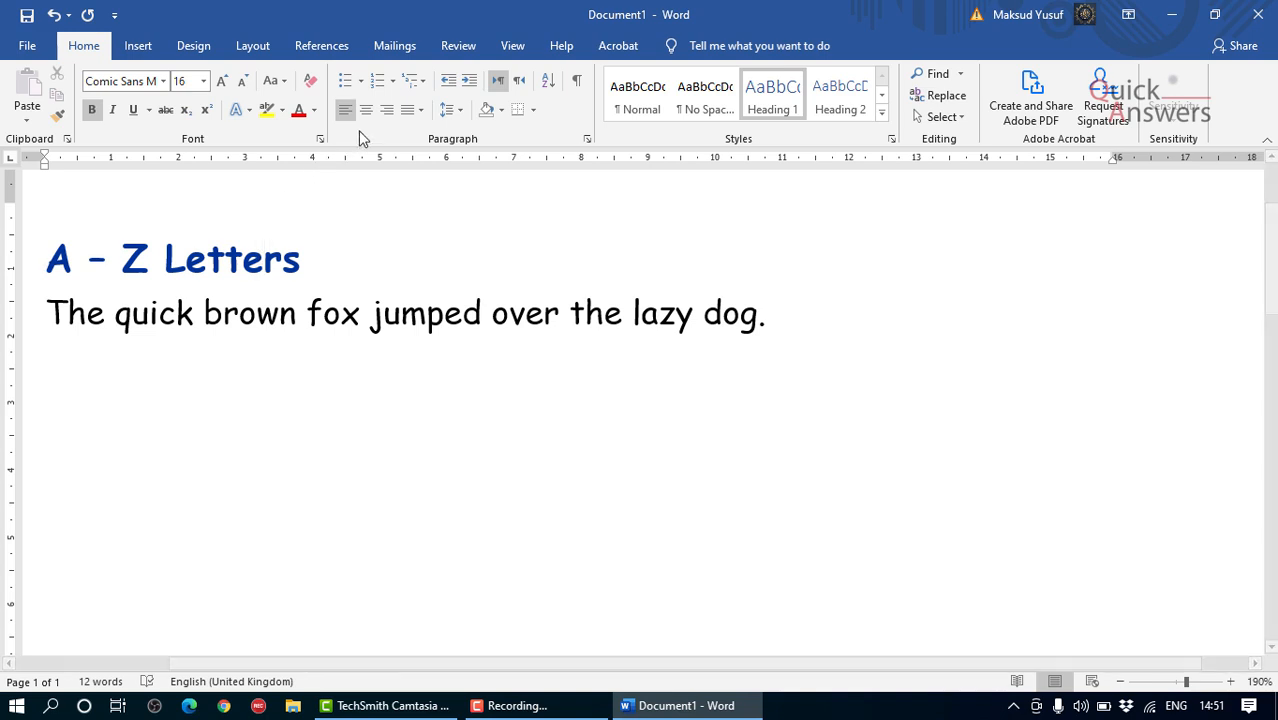
Step: Try right alignment on the "A – Z Letters" heading and return it to left alignment
left_click(388, 110)
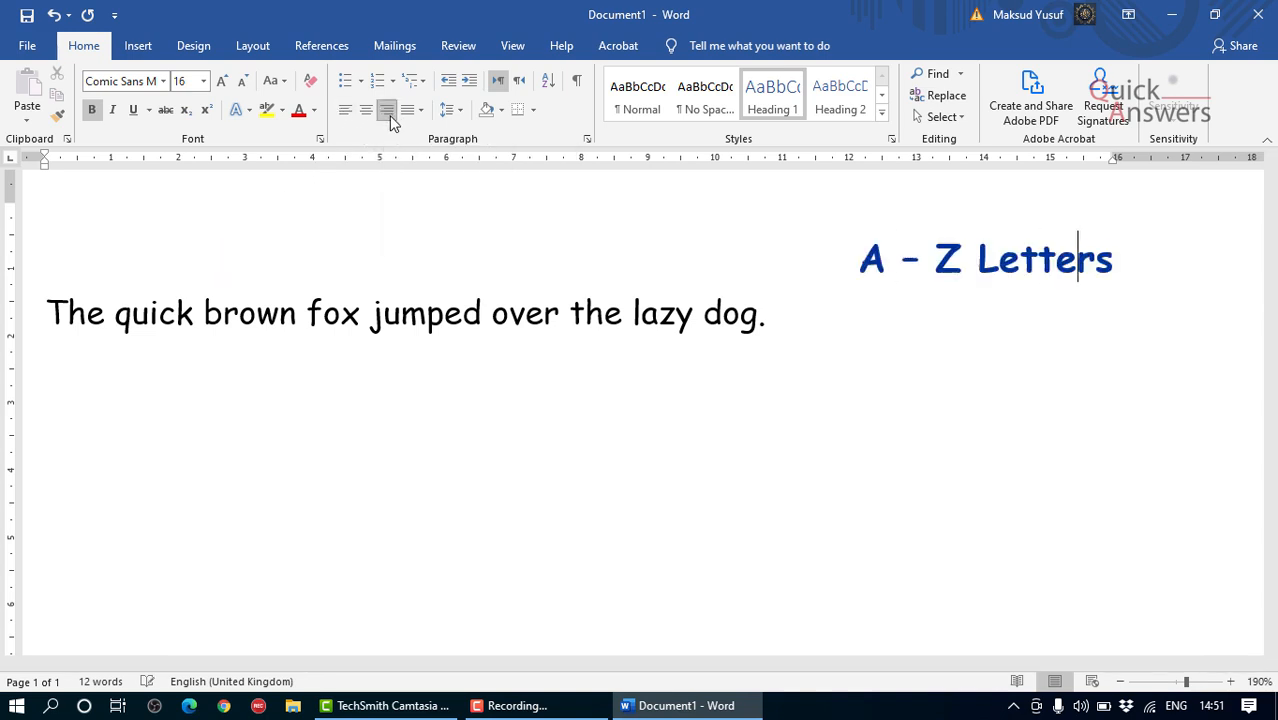
left_click(343, 110)
left_click(348, 312)
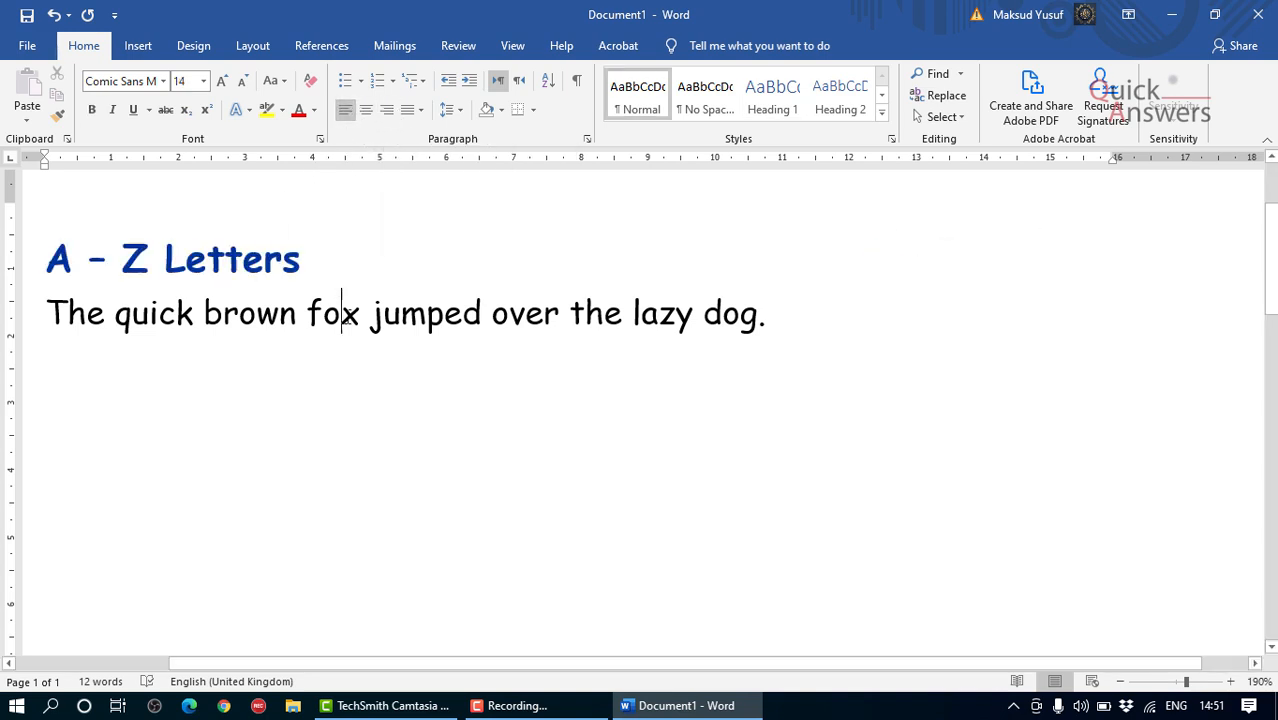
Step: Insert an empty line above the "A – Z Letters" heading and place the cursor on it
scroll(354, 331, "up", 1)
scroll(320, 377, "down", 2)
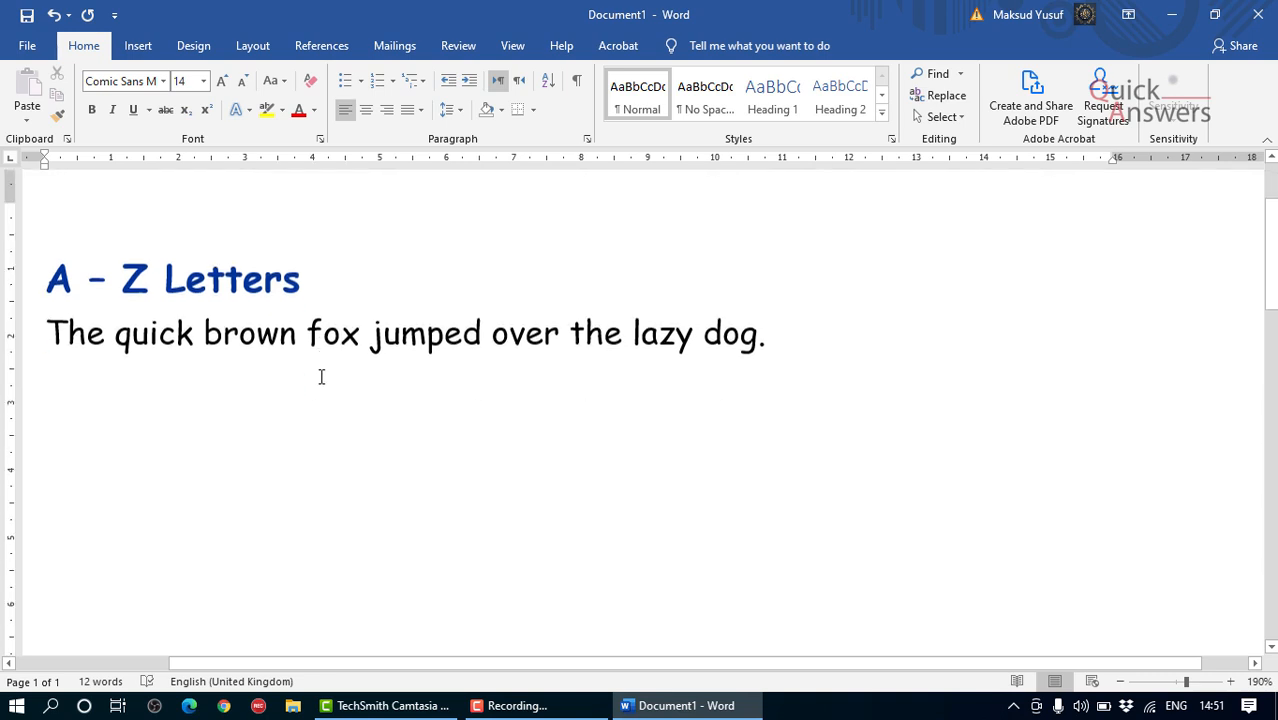
scroll(323, 377, "up", 1)
scroll(323, 377, "down", 1)
scroll(323, 377, "up", 1)
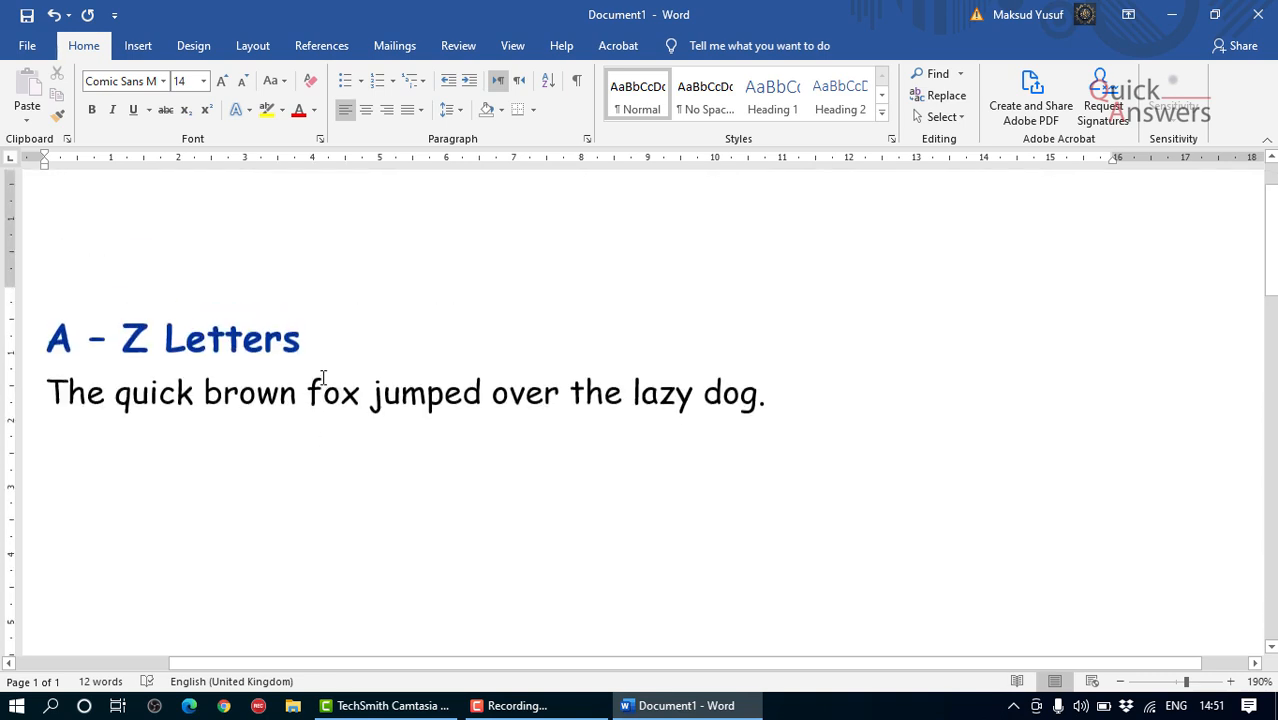
scroll(323, 377, "up", 1)
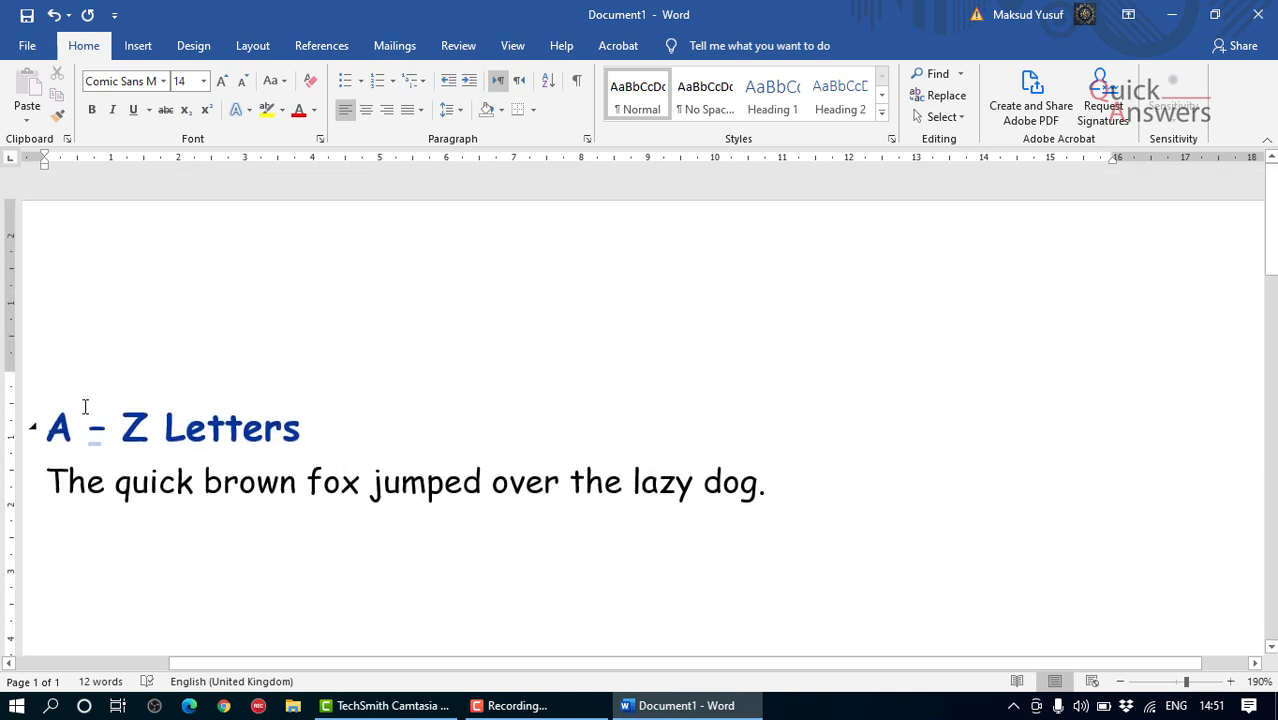
left_click(49, 383)
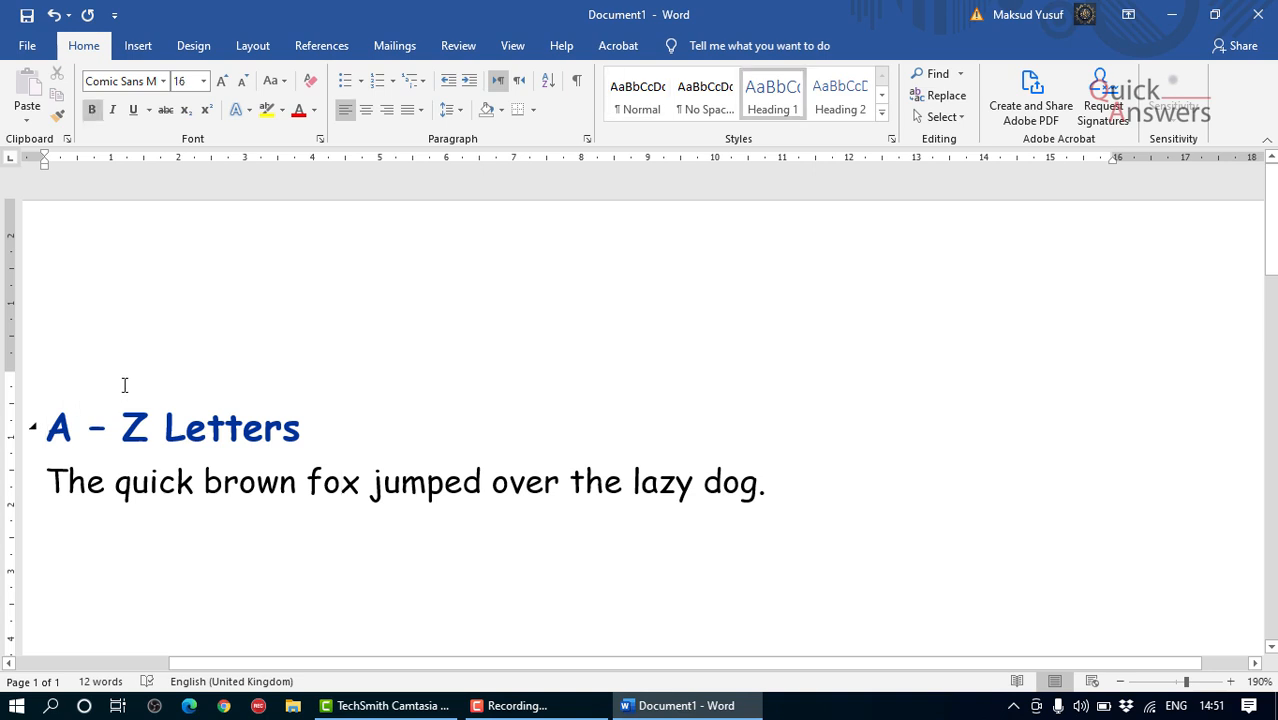
key("Return")
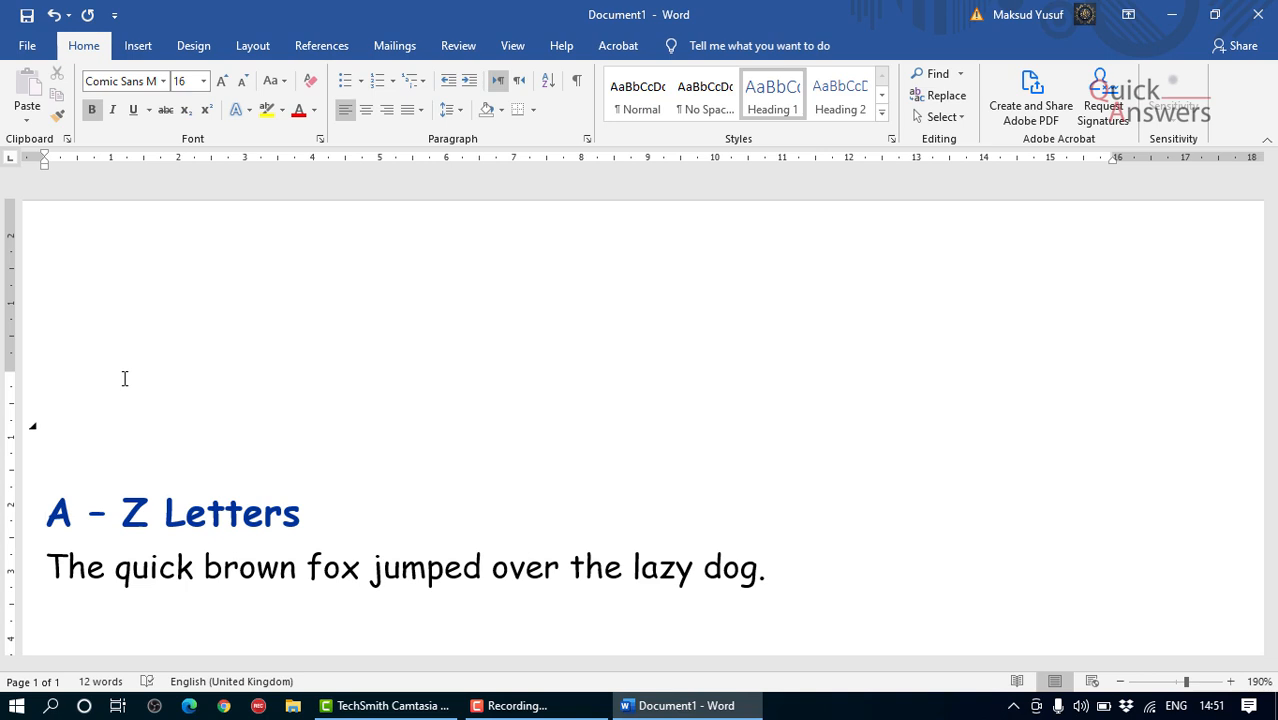
key("Up")
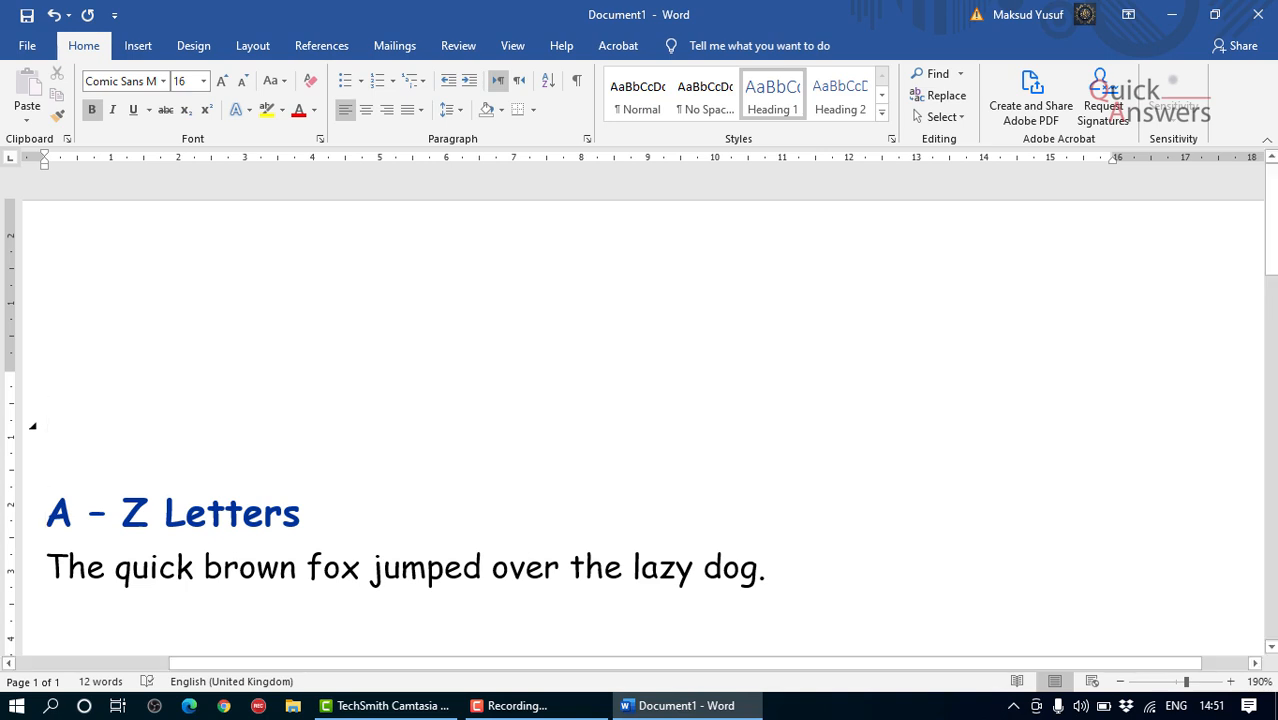
Step: Enter "Quick Ansers" on the empty line above the heading
type("QUick")
key("BackSpace")
key("BackSpace")
key("BackSpace")
key("BackSpace")
type("u")
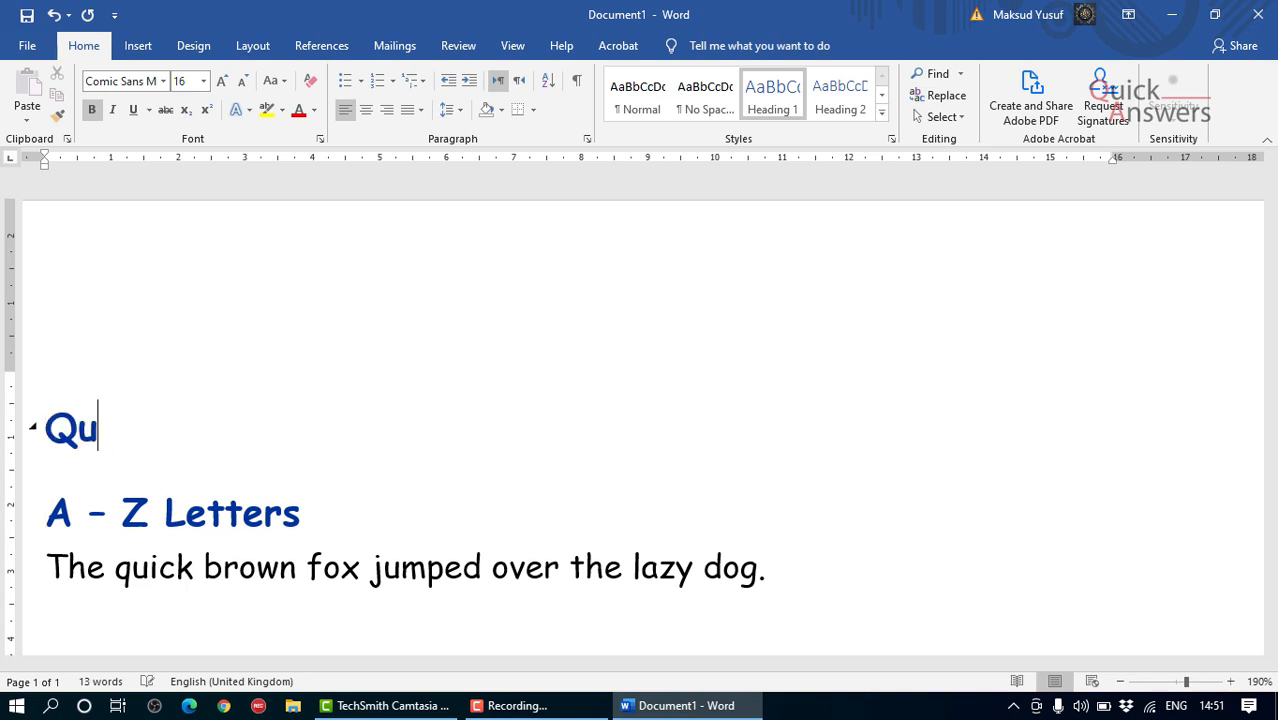
type("ick Ansers")
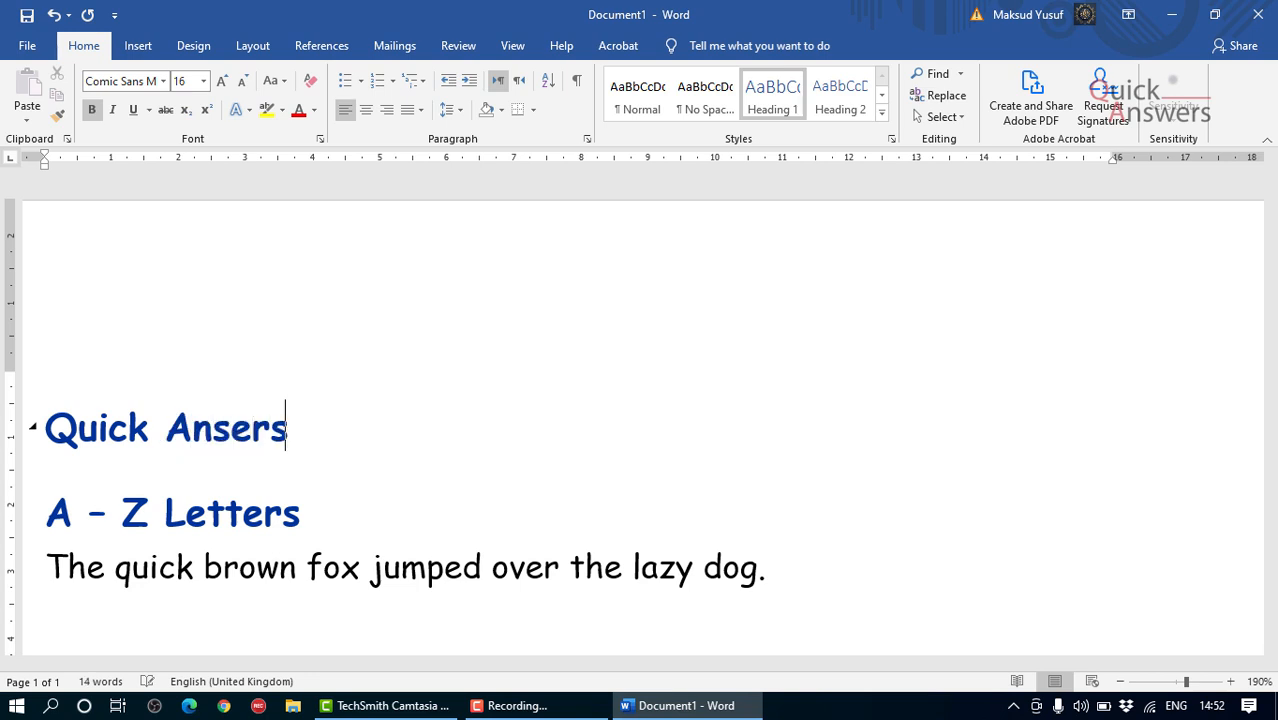
Step: Correct the misspelled word "Ansers" to the suggested spelling "Answers"
scroll(257, 369, "down", 2)
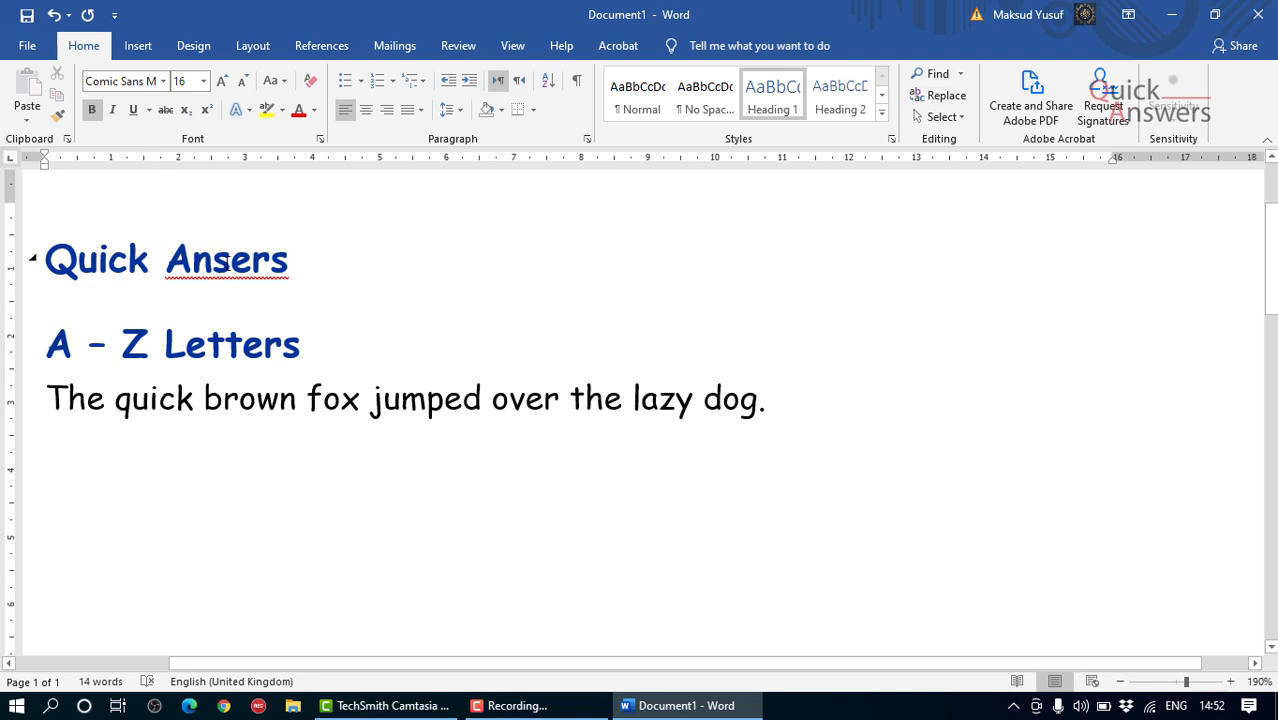
right_click(228, 262)
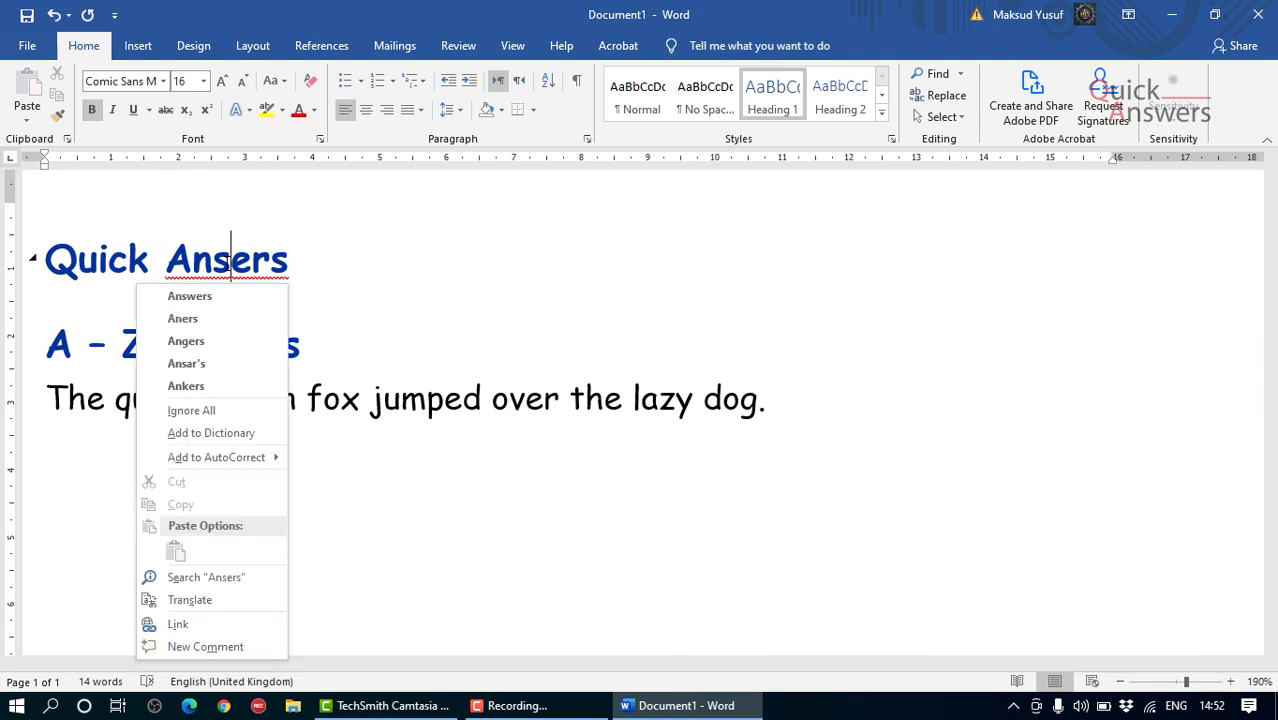
left_click(229, 305)
Step: Add the street line of the address on a new line below "Quick Answers"
scroll(316, 295, "down", 1)
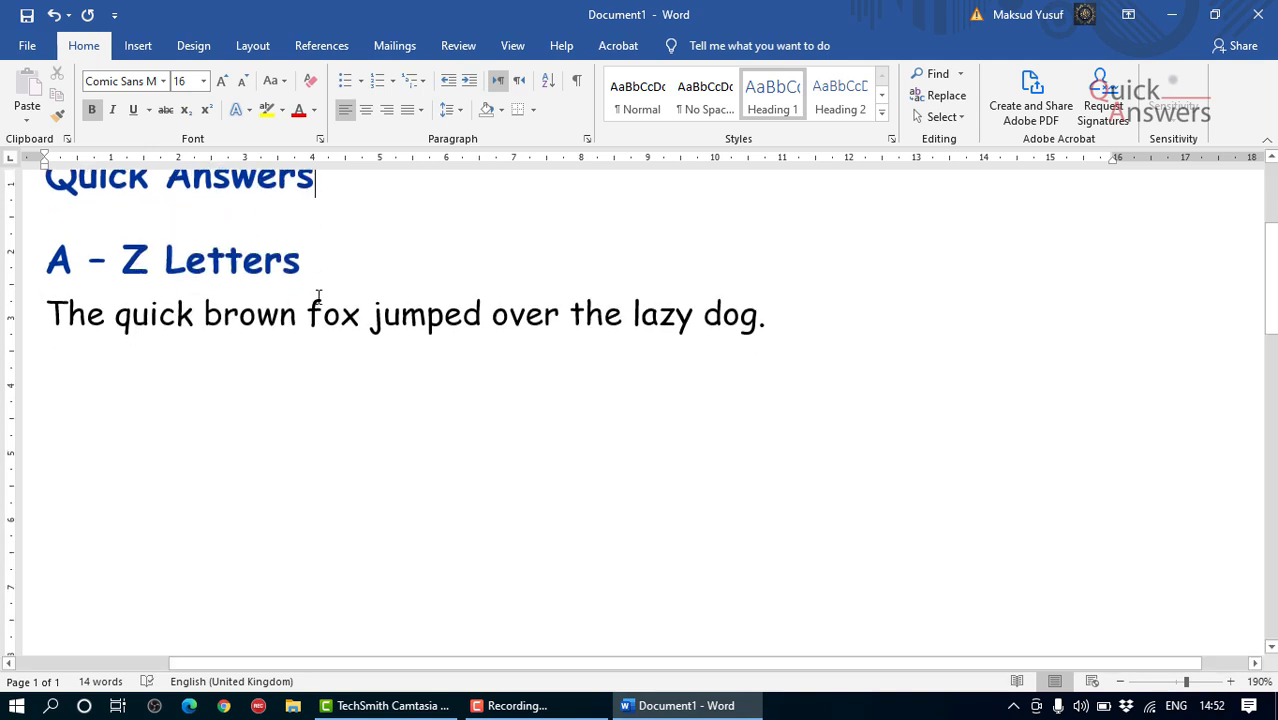
key("Return")
type("YOut")
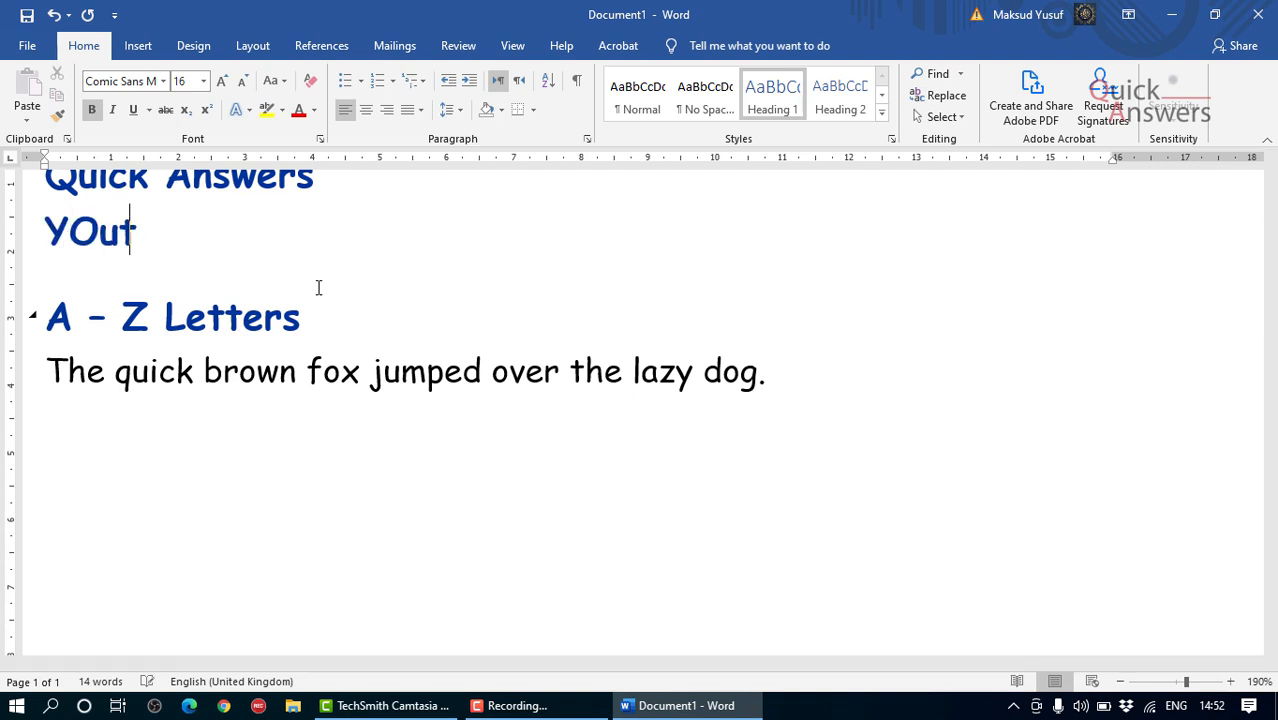
key("BackSpace")
key("BackSpace")
key("BackSpace")
type("outt")
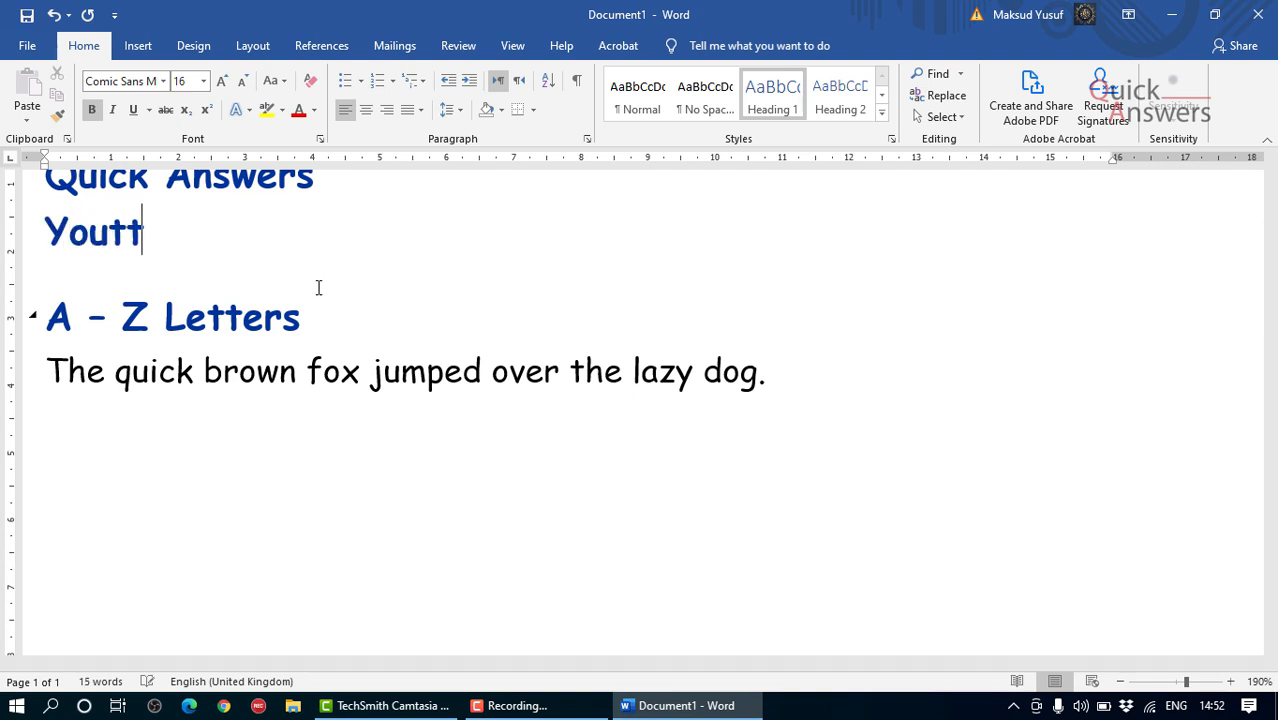
key("BackSpace")
key("BackSpace")
type("Tube")
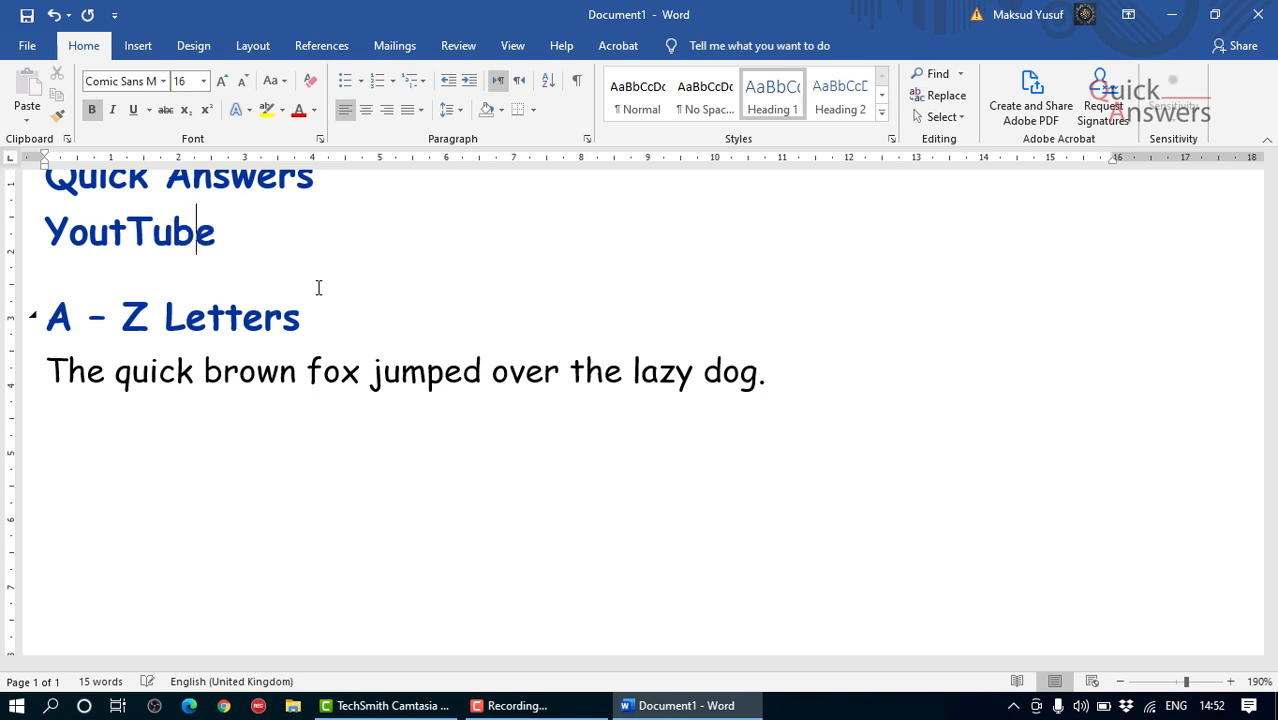
type(" Street")
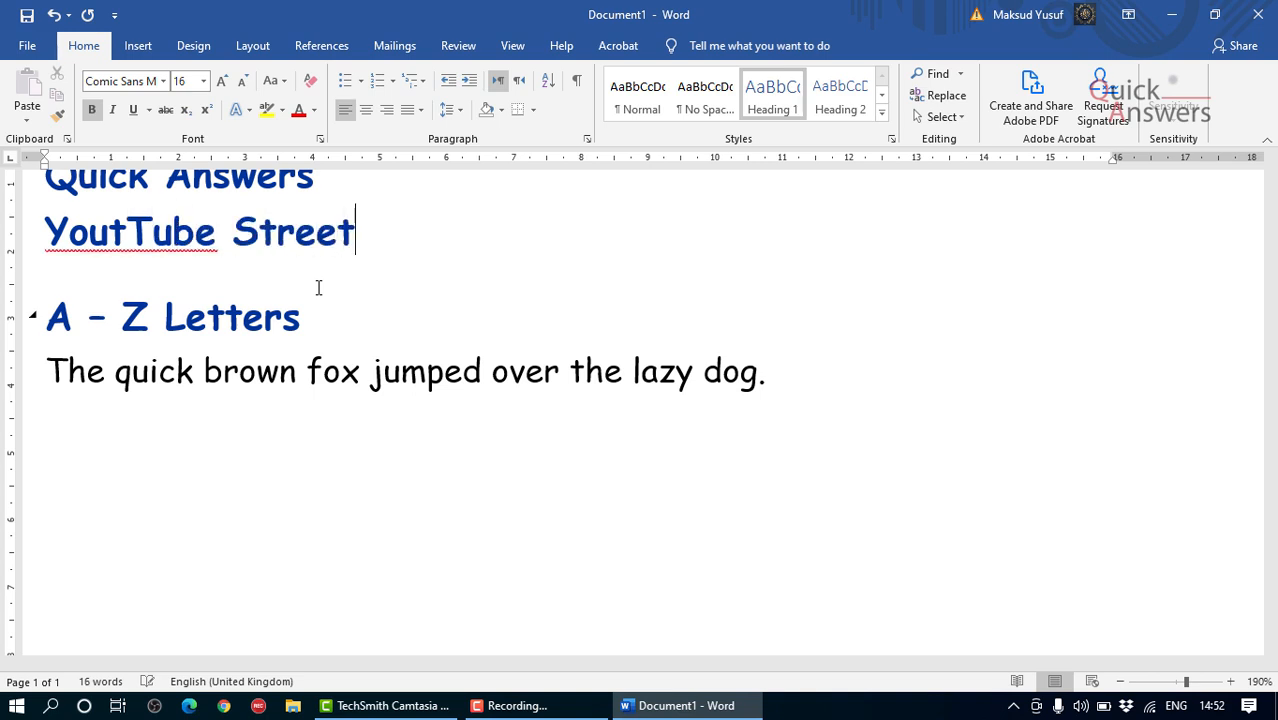
Step: Complete the address block with "UK" on one line and the postcode on the line below it
key("Return")
type("UK")
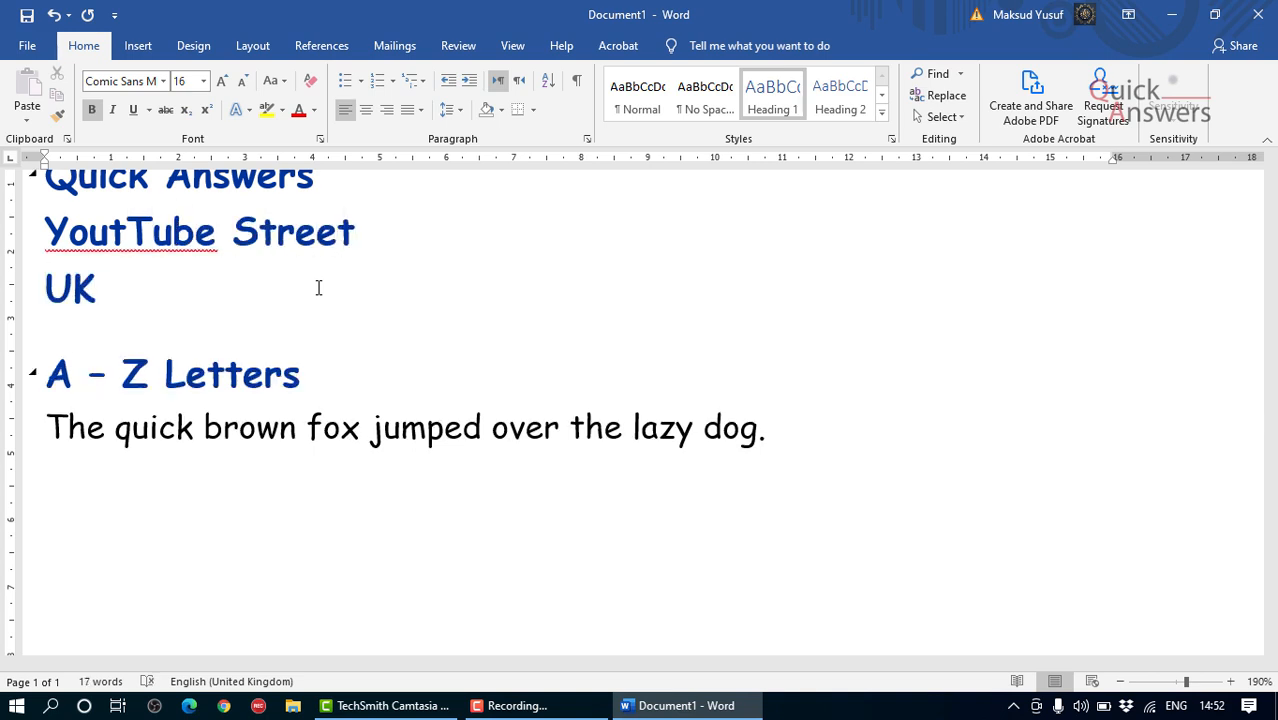
key("Return")
type("QUI")
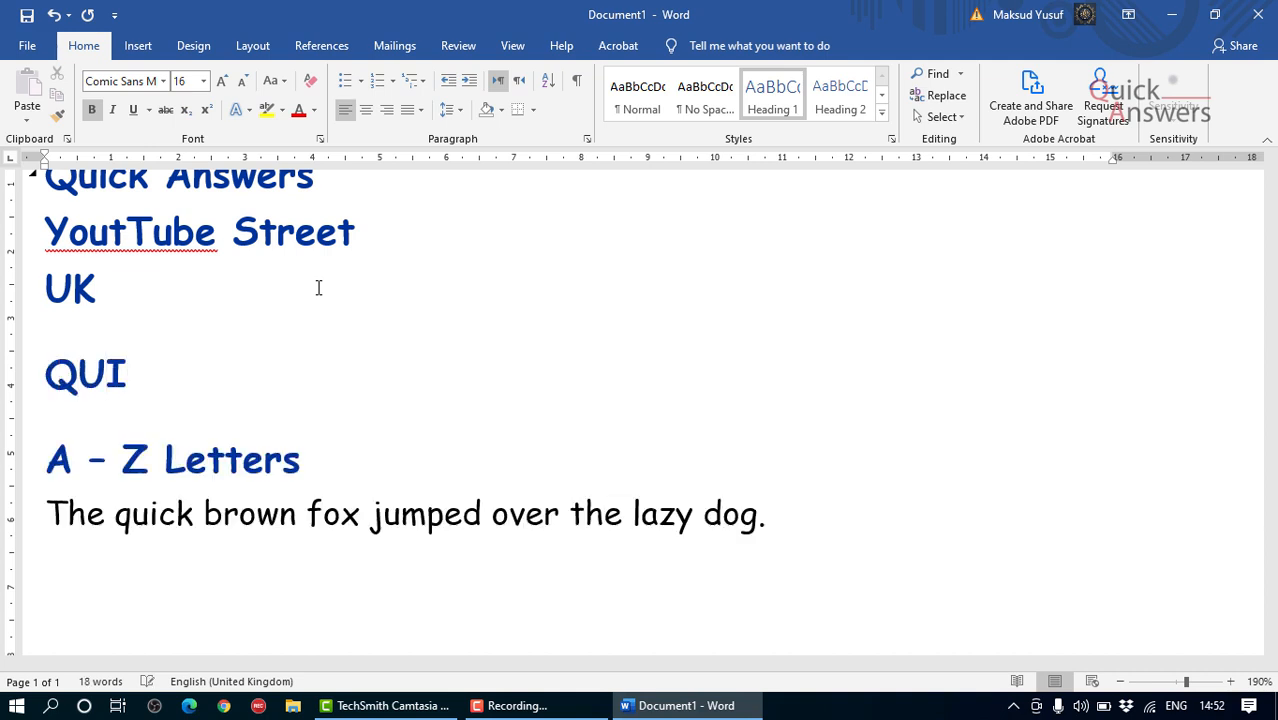
key("BackSpace")
type("1C")
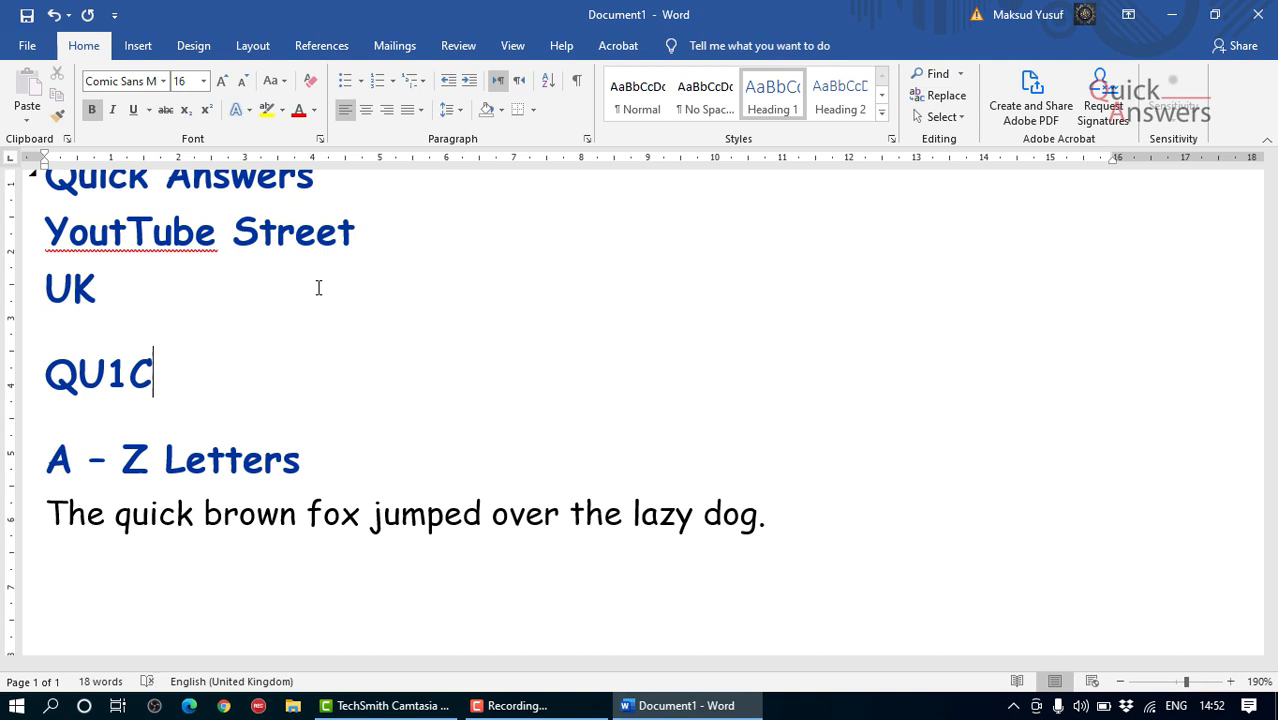
type("K")
Step: Set the font size of the four address lines, from "Quick Answers" to the postcode, to 12
scroll(311, 275, "down", 4)
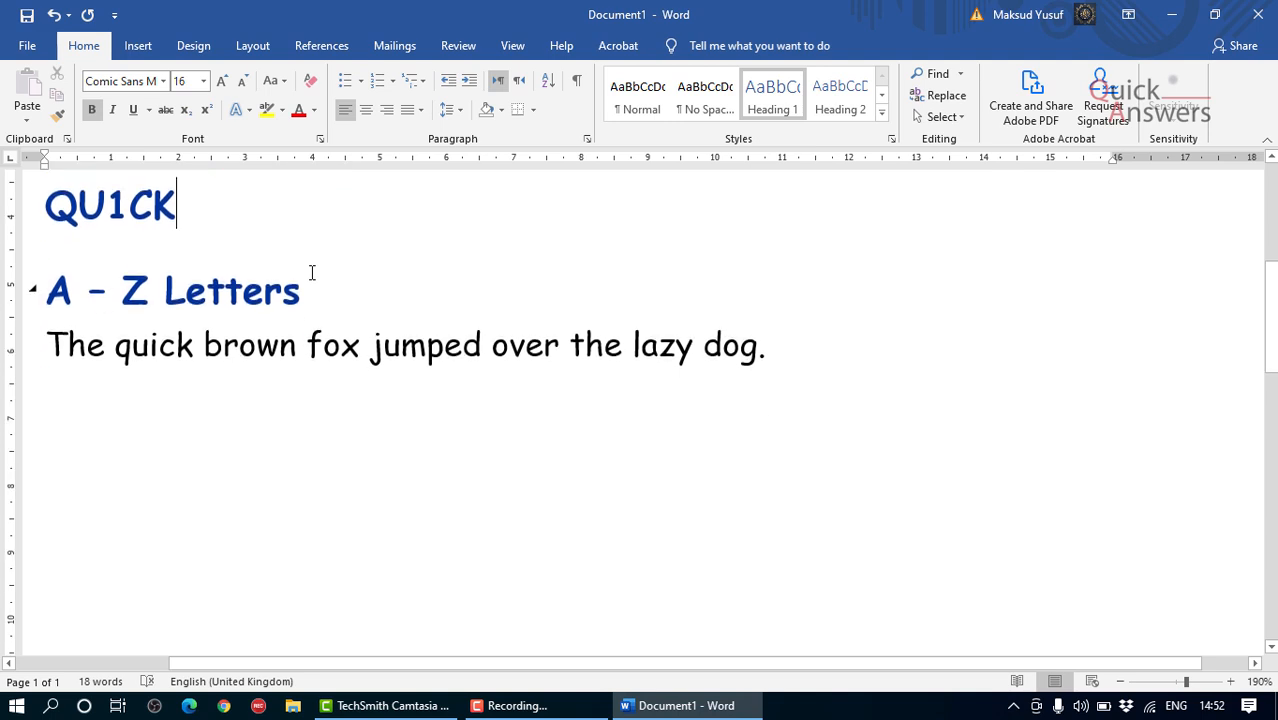
scroll(252, 315, "up", 2)
scroll(200, 320, "up", 3)
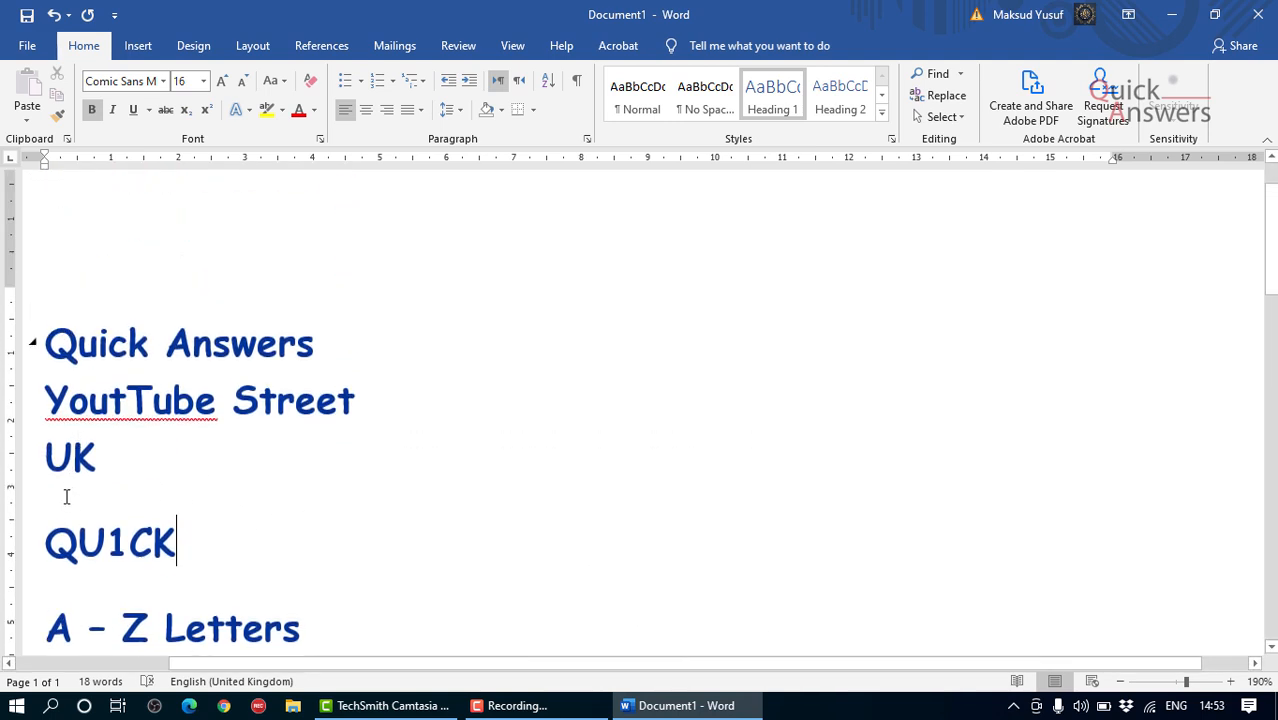
left_click(76, 502)
left_click_drag(200, 551, 20, 300)
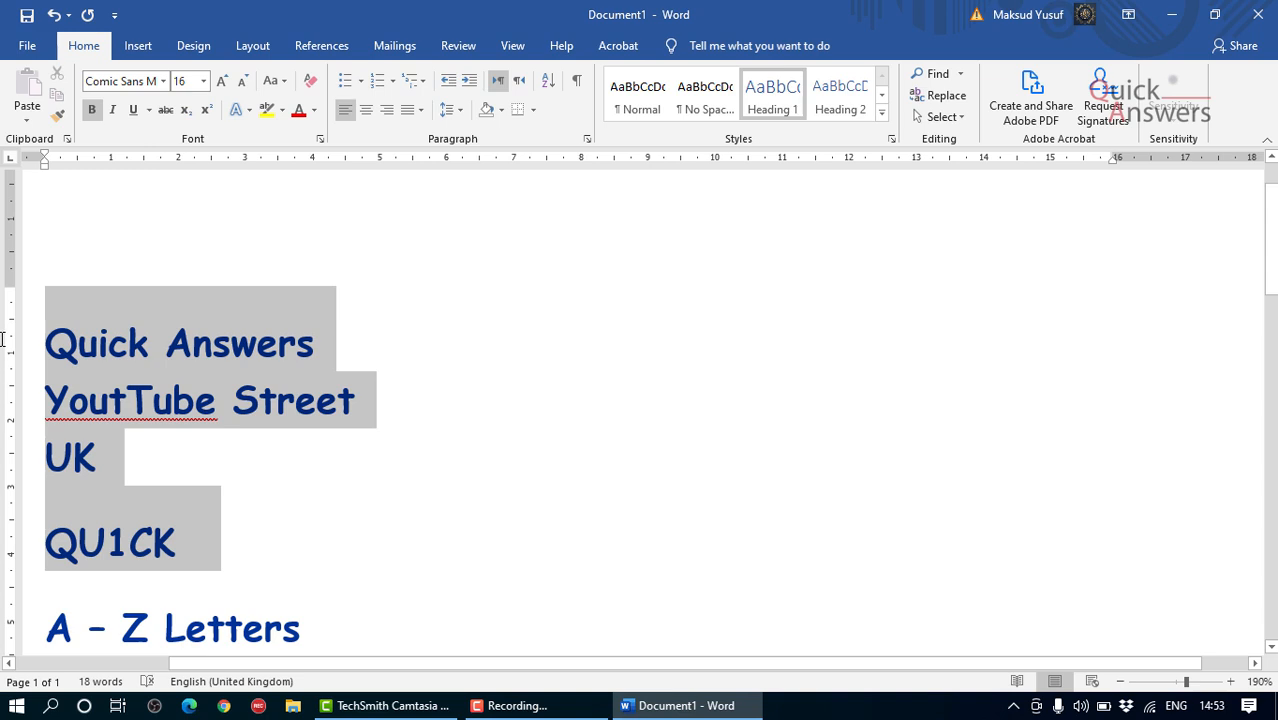
left_click(243, 82)
left_click(222, 81)
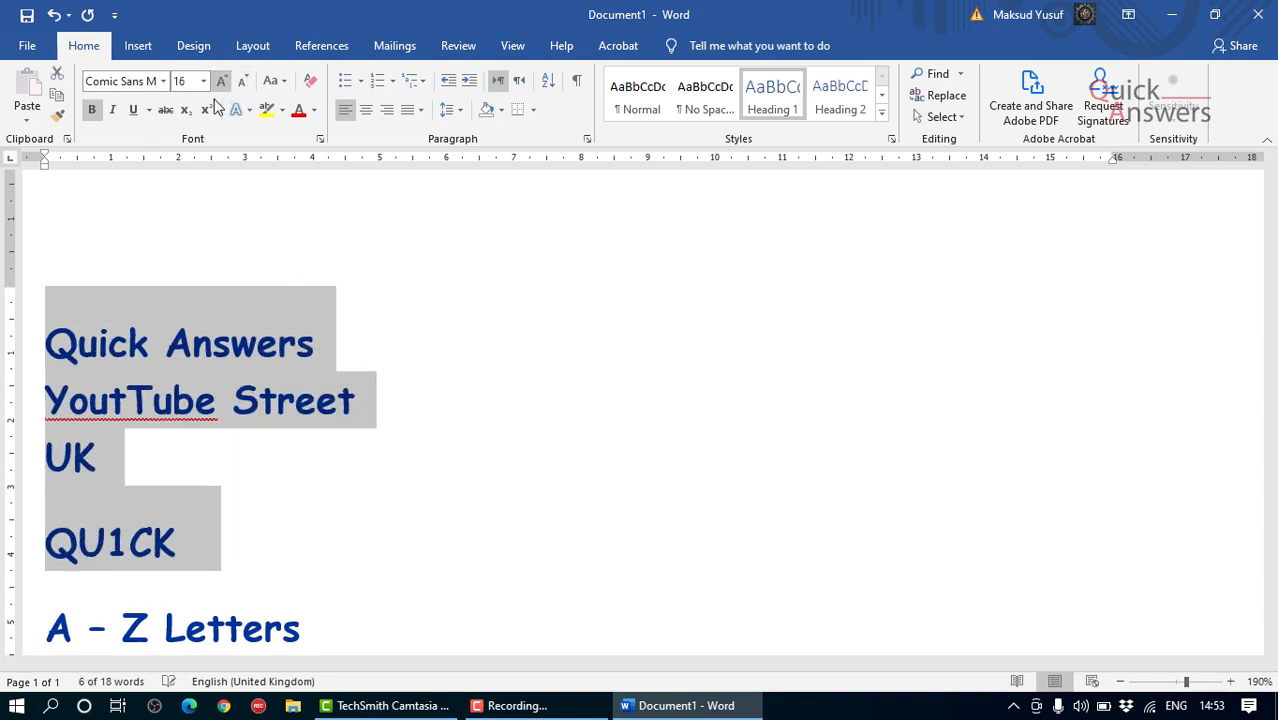
left_click(204, 81)
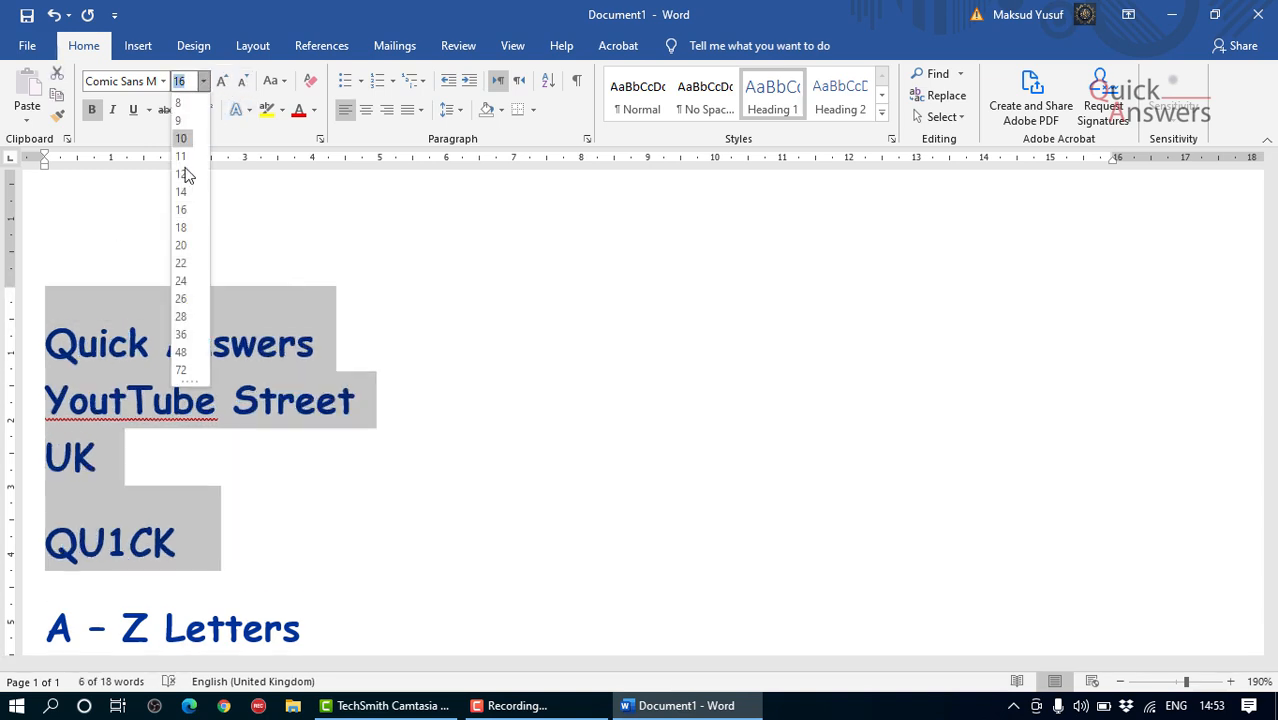
left_click(182, 174)
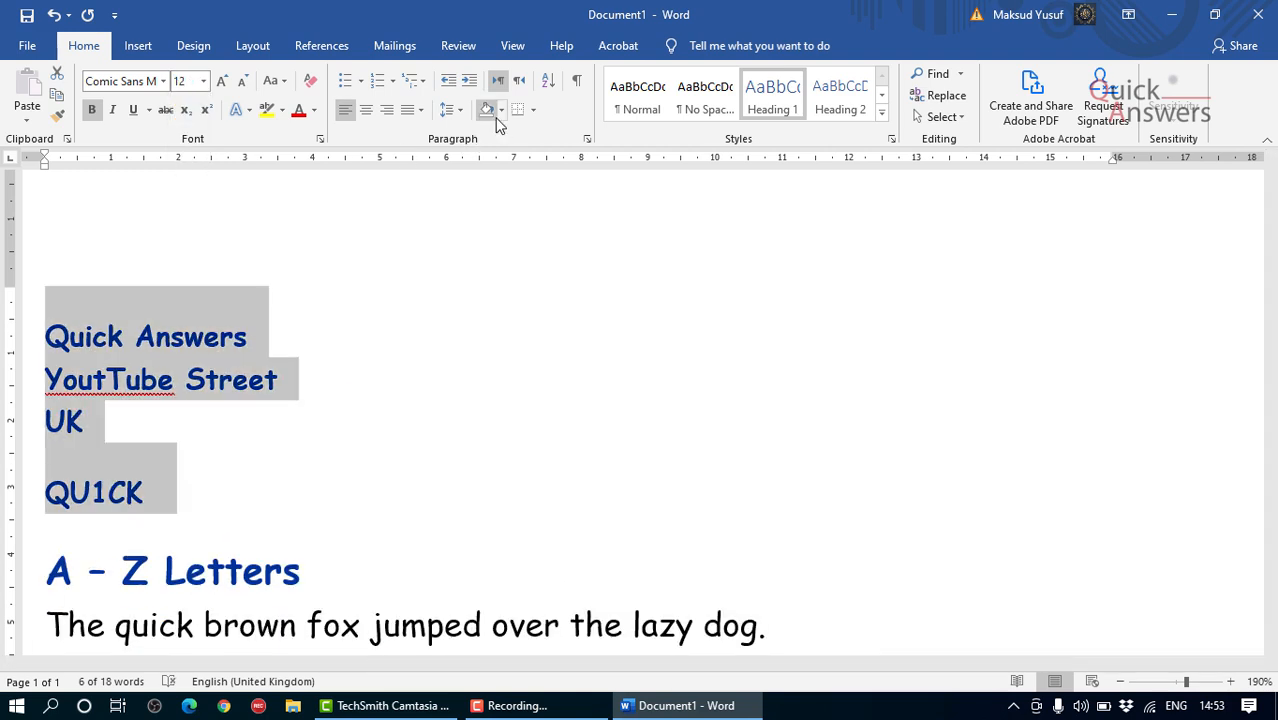
Step: Tighten the line spacing of the selected address lines and remove the space before their paragraphs
left_click(452, 110)
left_click(476, 136)
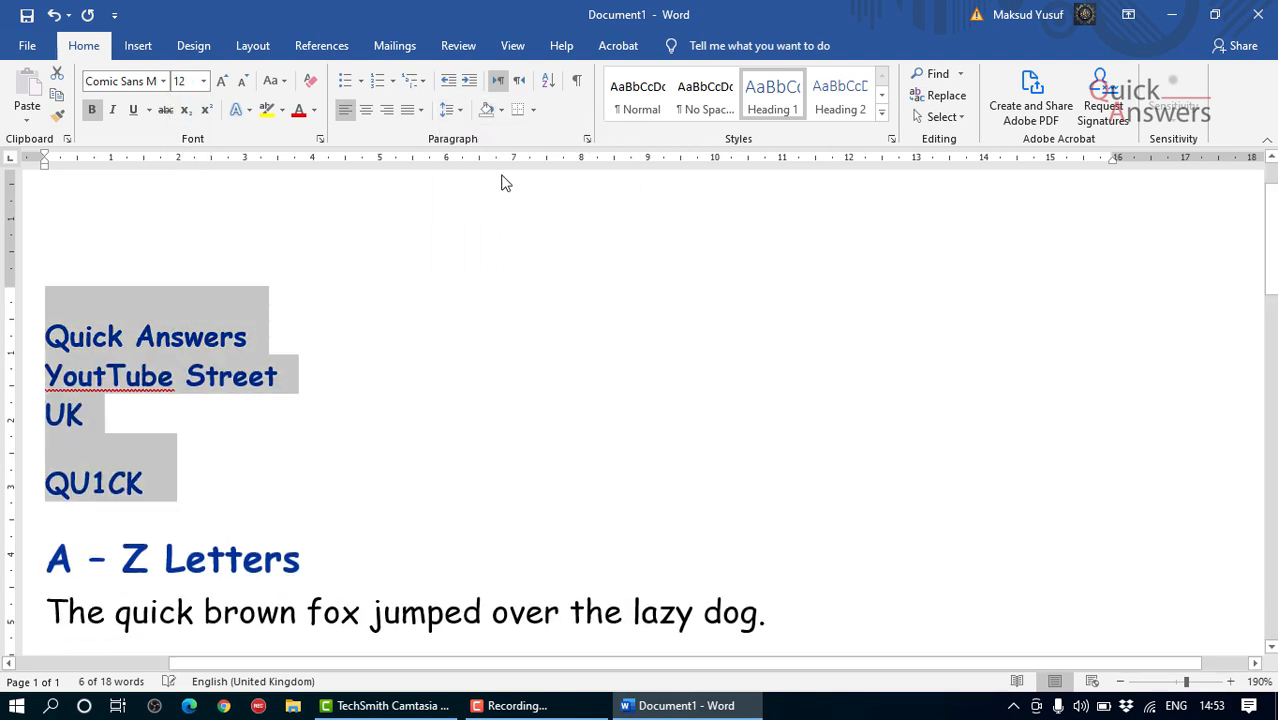
left_click(452, 110)
left_click(522, 292)
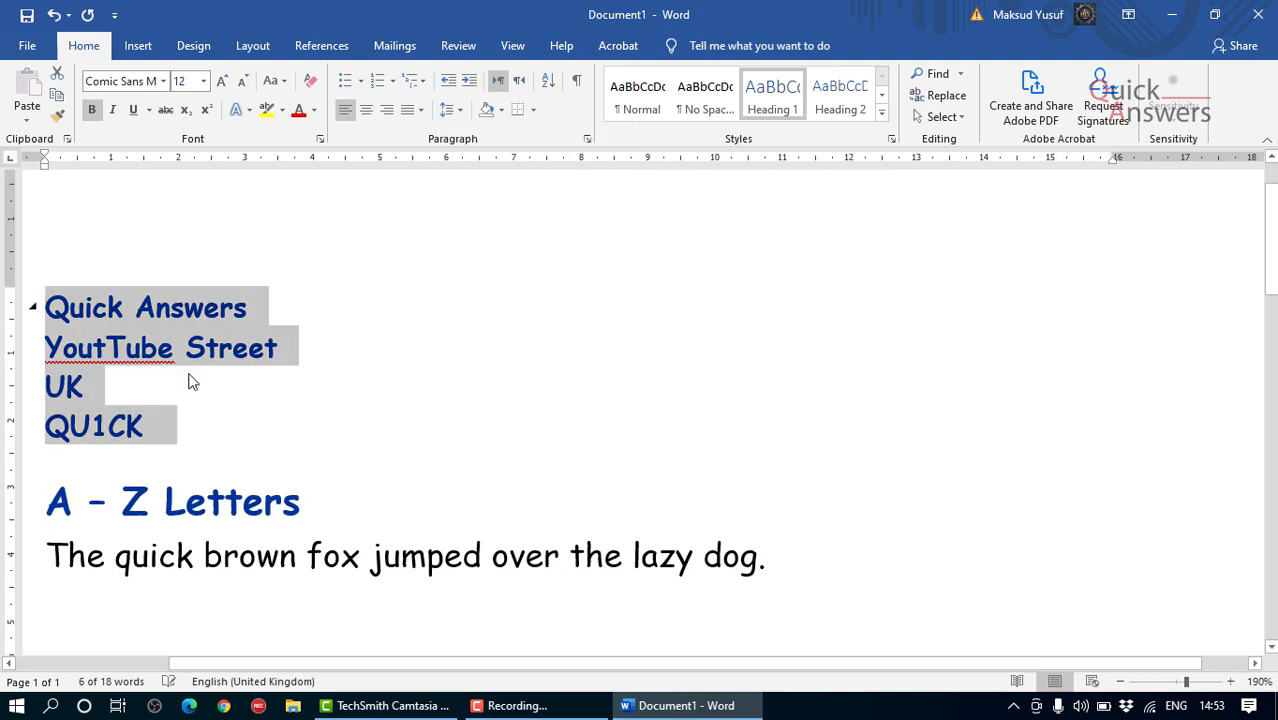
Step: Remove the bold formatting from the four selected address lines
scroll(336, 297, "down", 2)
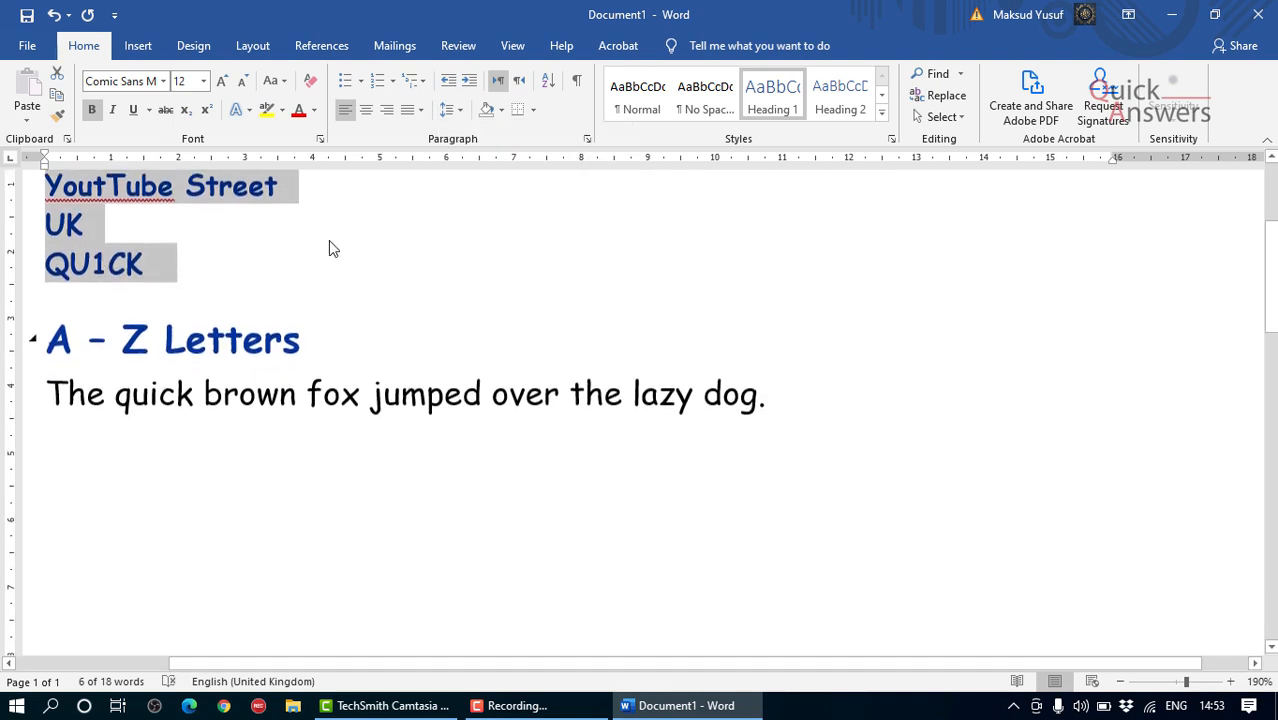
left_click(92, 109)
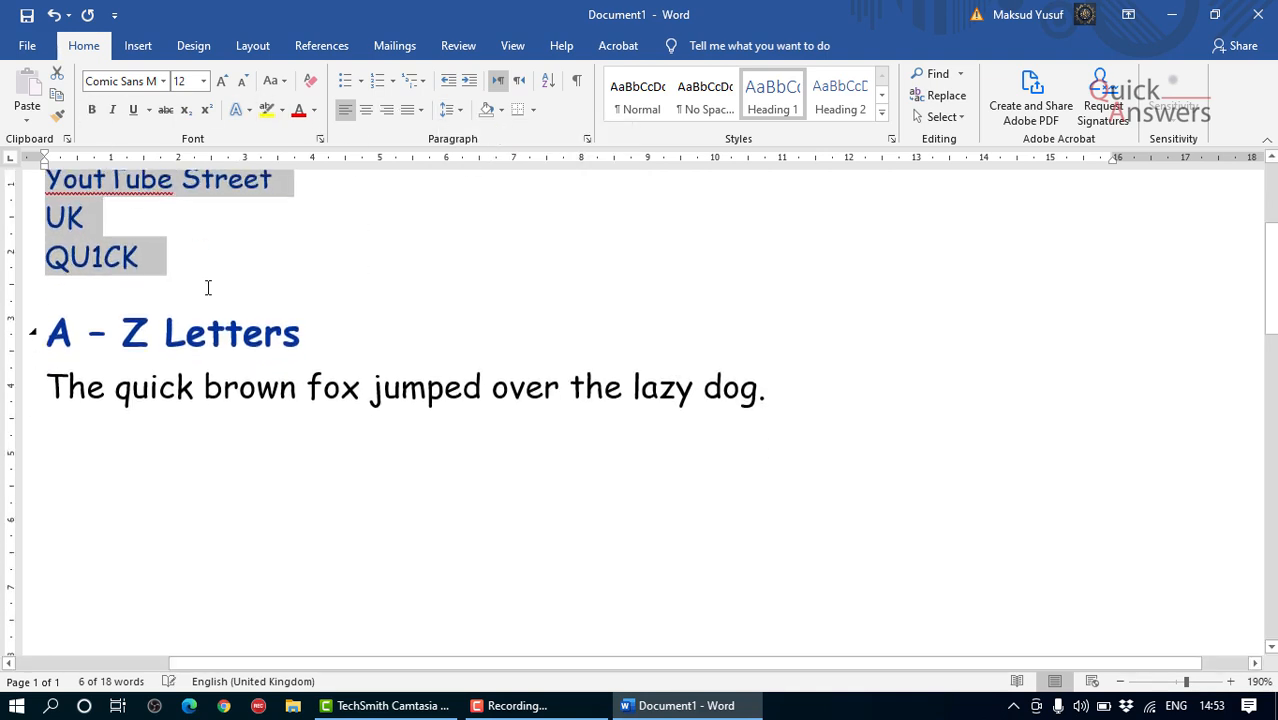
scroll(208, 291, "up", 3)
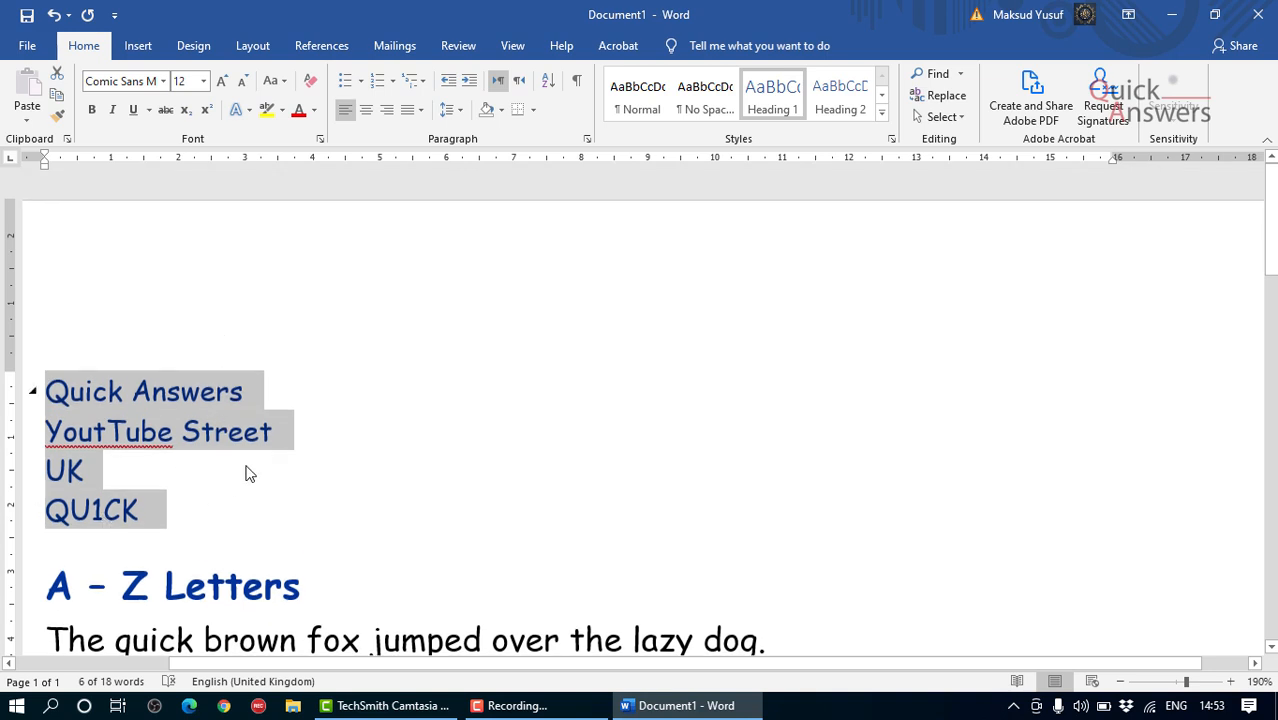
Step: Zoom the document out to 130%, right-align the four address lines and deselect them
scroll(338, 450, "down", 1)
scroll(338, 450, "down", 6)
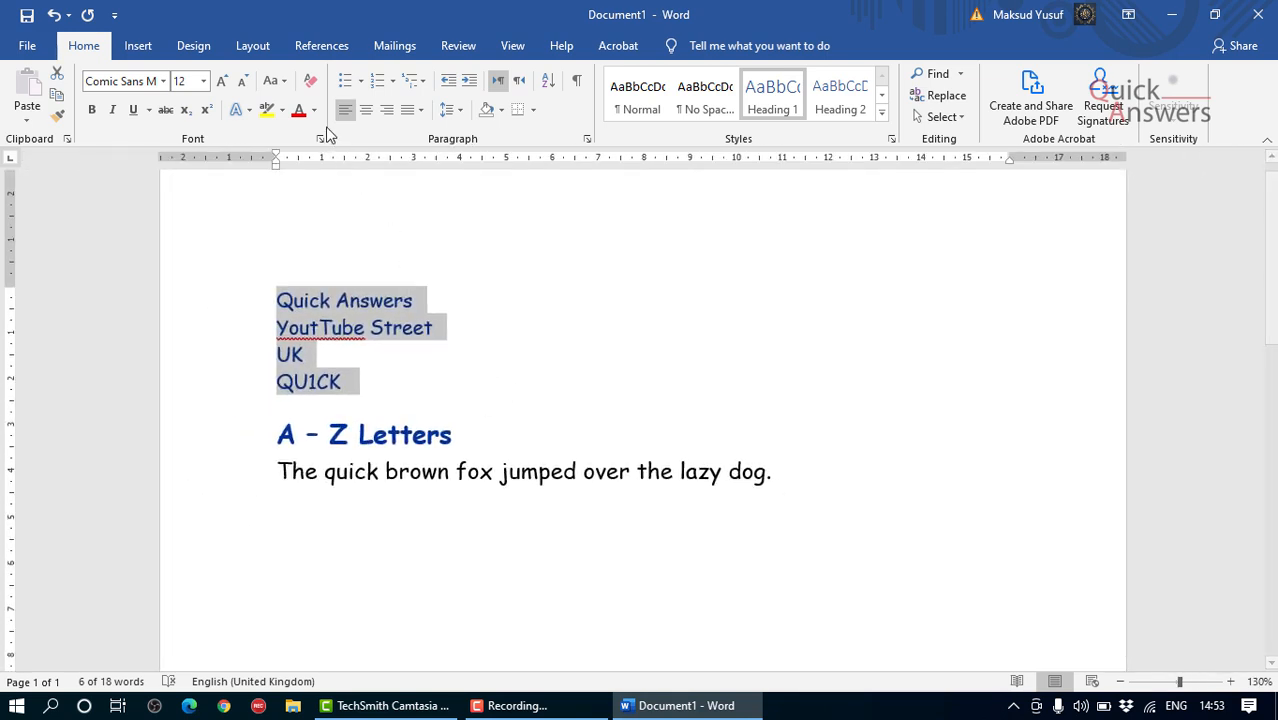
left_click(385, 112)
left_click(952, 370)
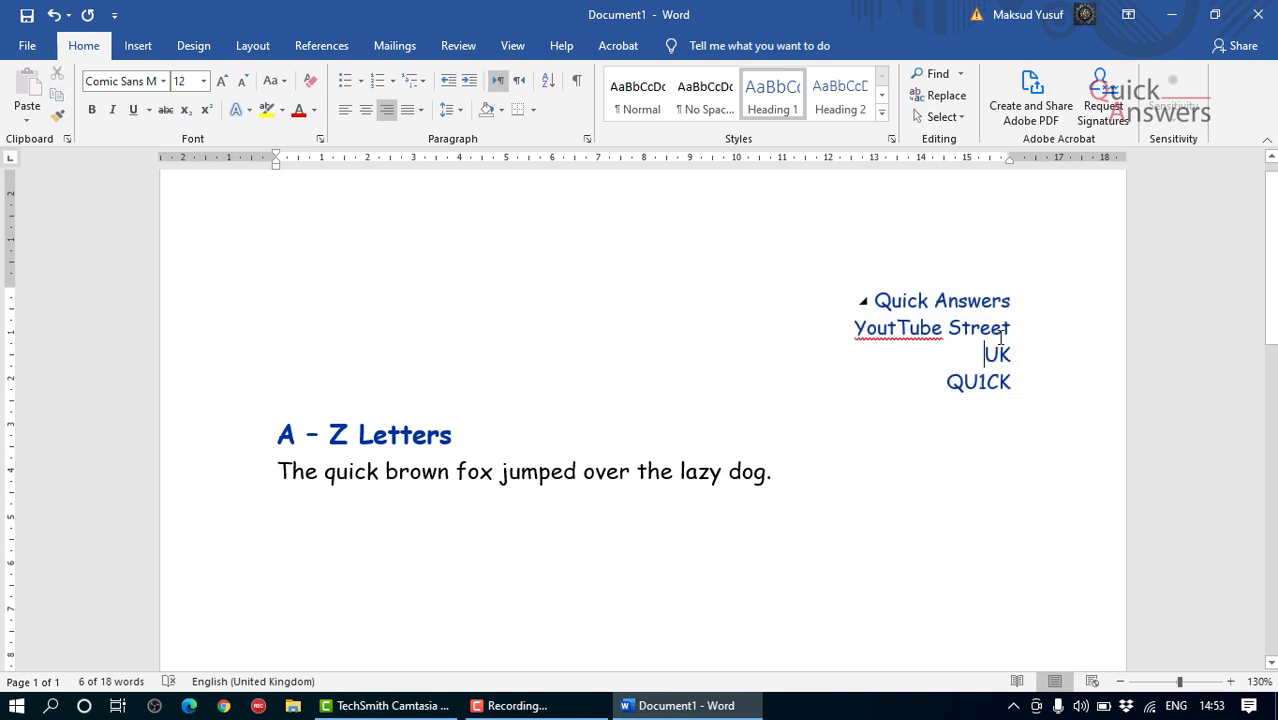
scroll(1010, 340, "down", 2)
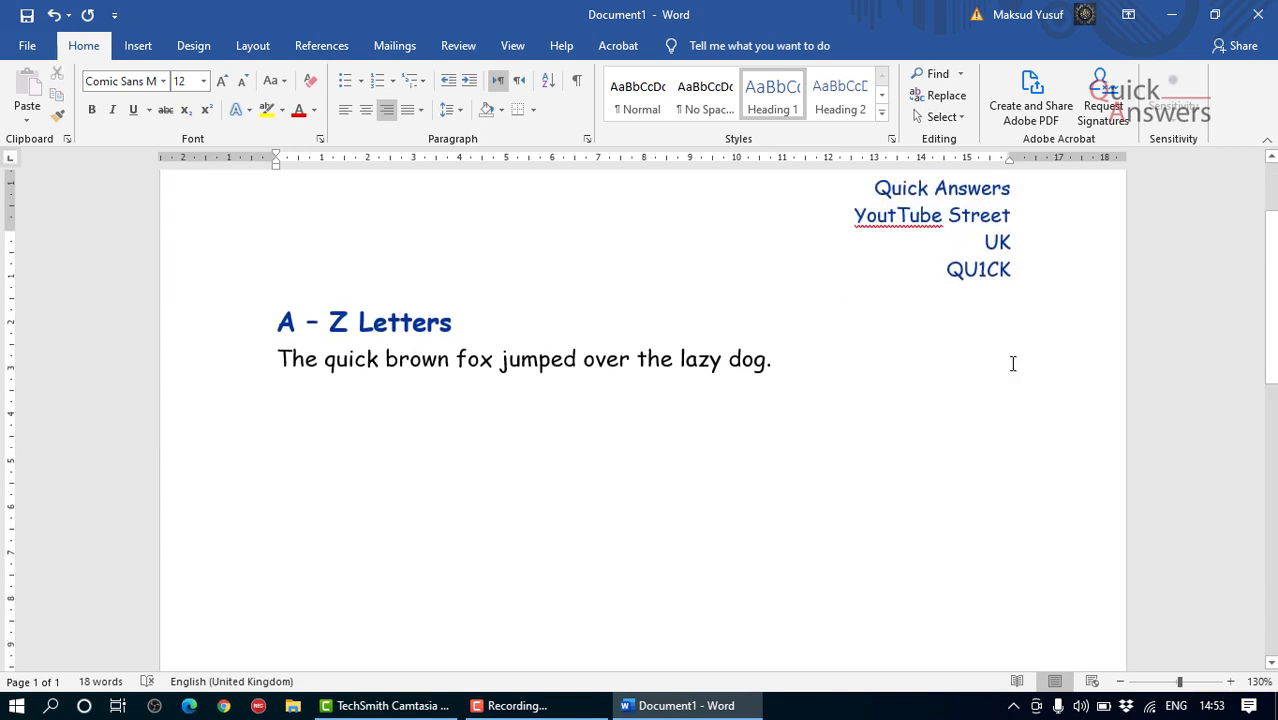
scroll(962, 353, "up", 1)
scroll(845, 337, "up", 2)
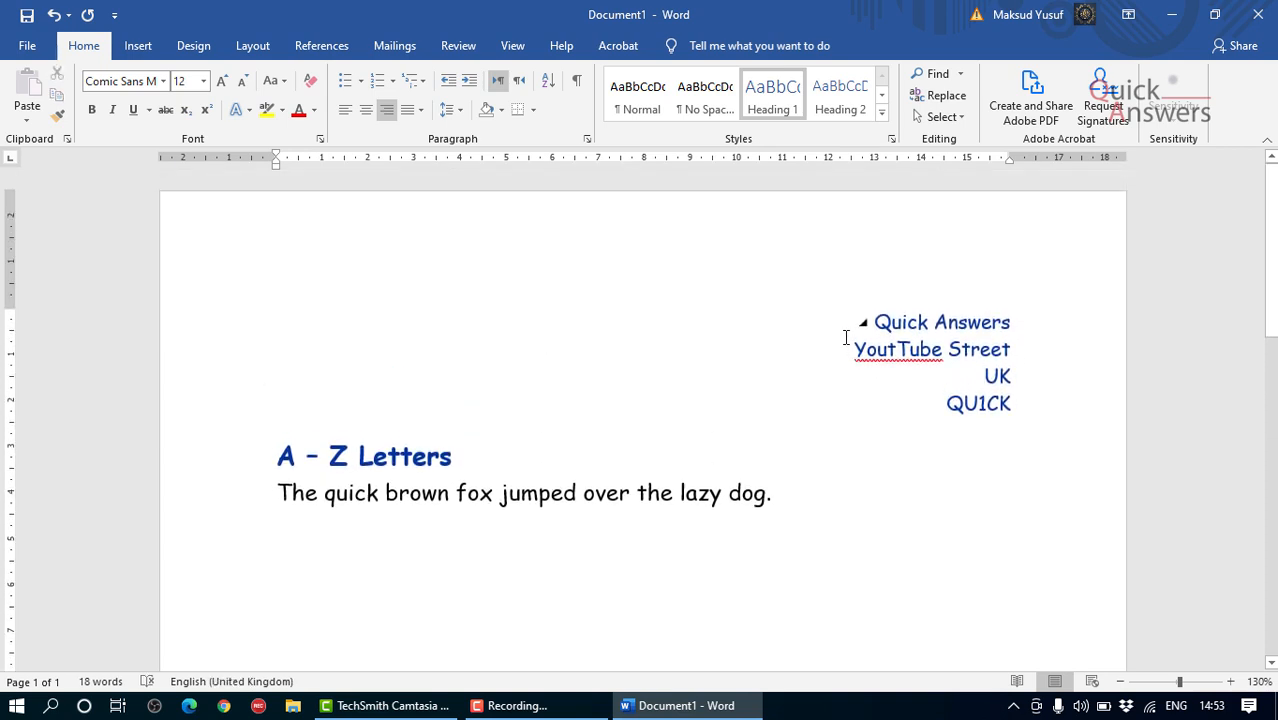
Step: Start a bulleted list on the empty line below the pangram sentence
scroll(845, 337, "down", 1)
left_click(1021, 352)
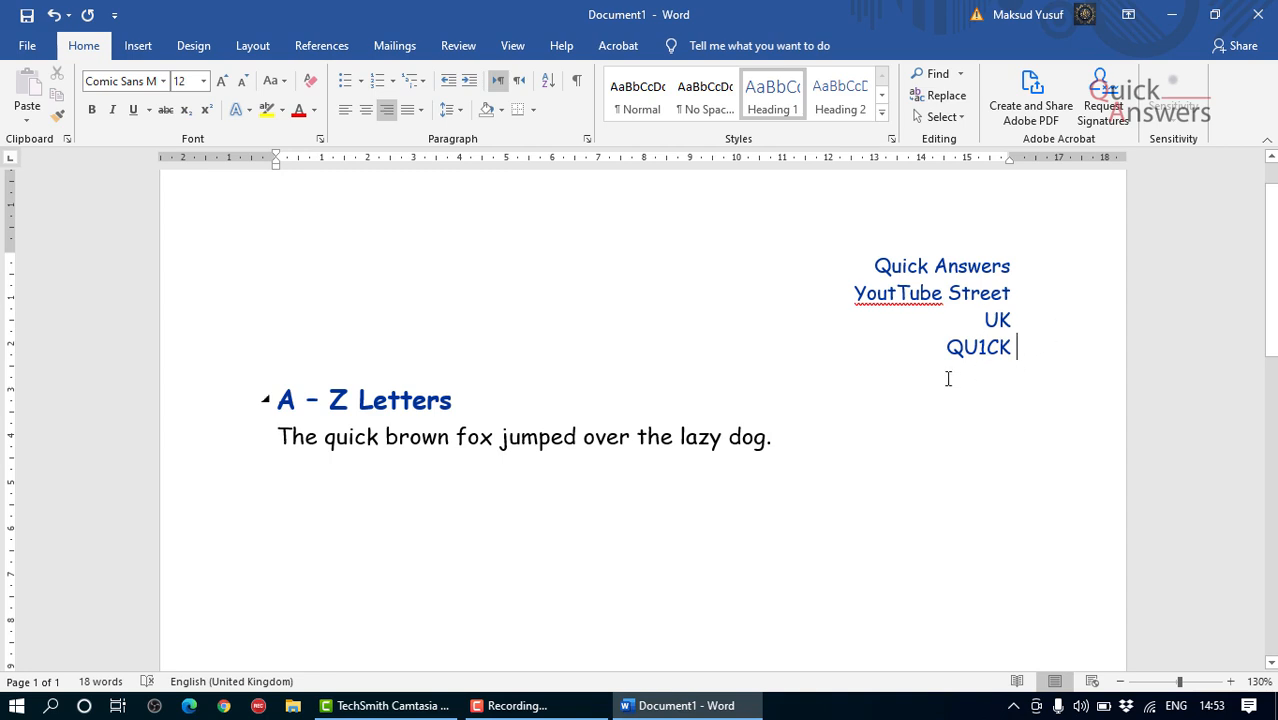
scroll(819, 391, "down", 2)
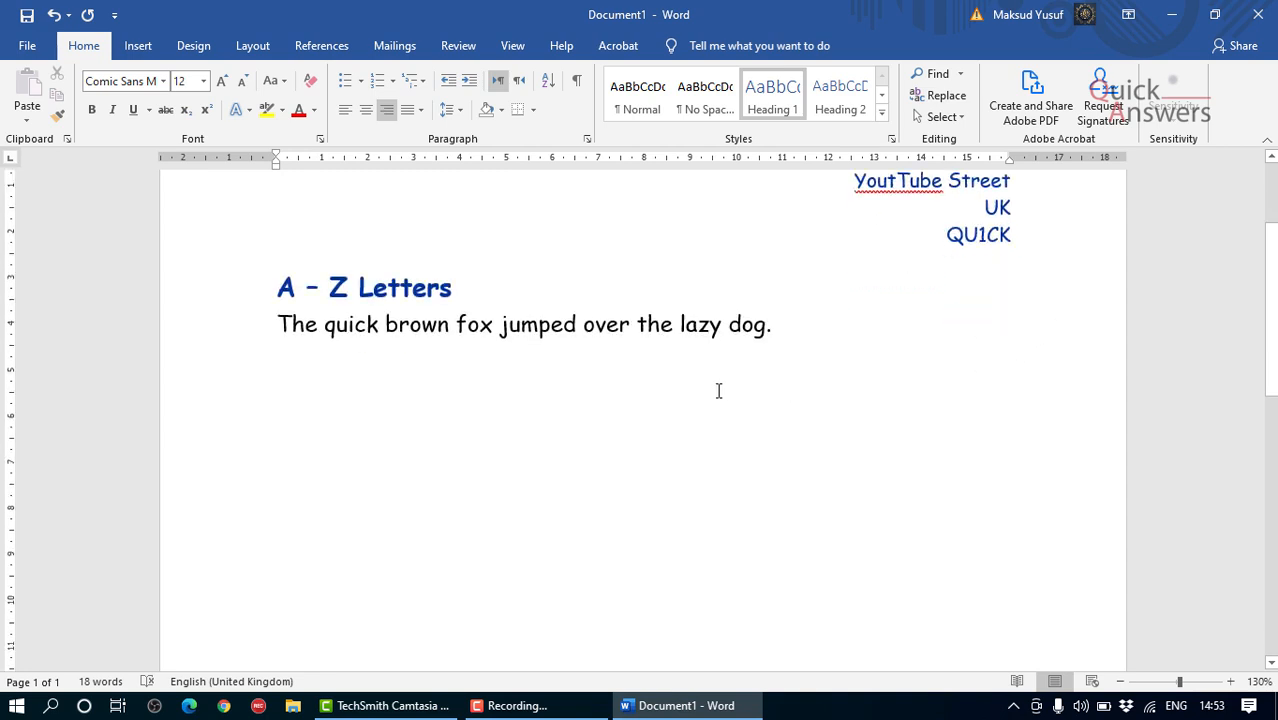
scroll(742, 377, "down", 1)
left_click(624, 323)
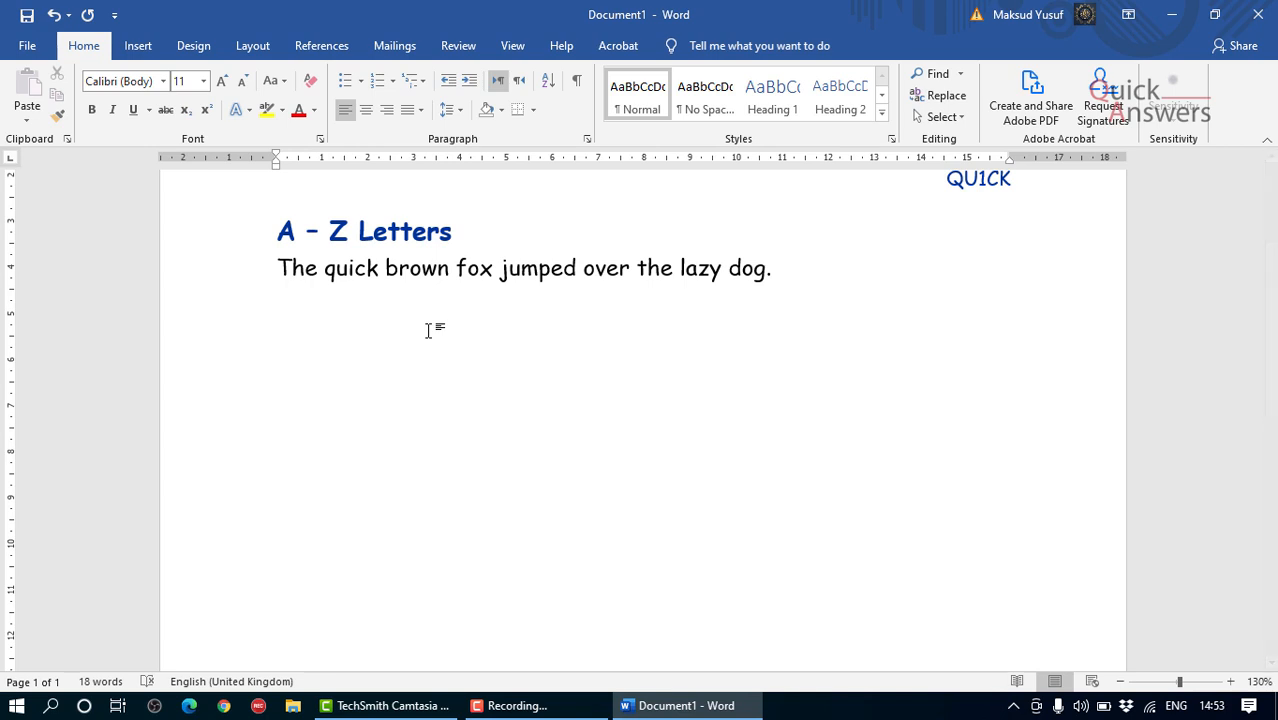
left_click(245, 283)
left_click(650, 316)
left_click(345, 80)
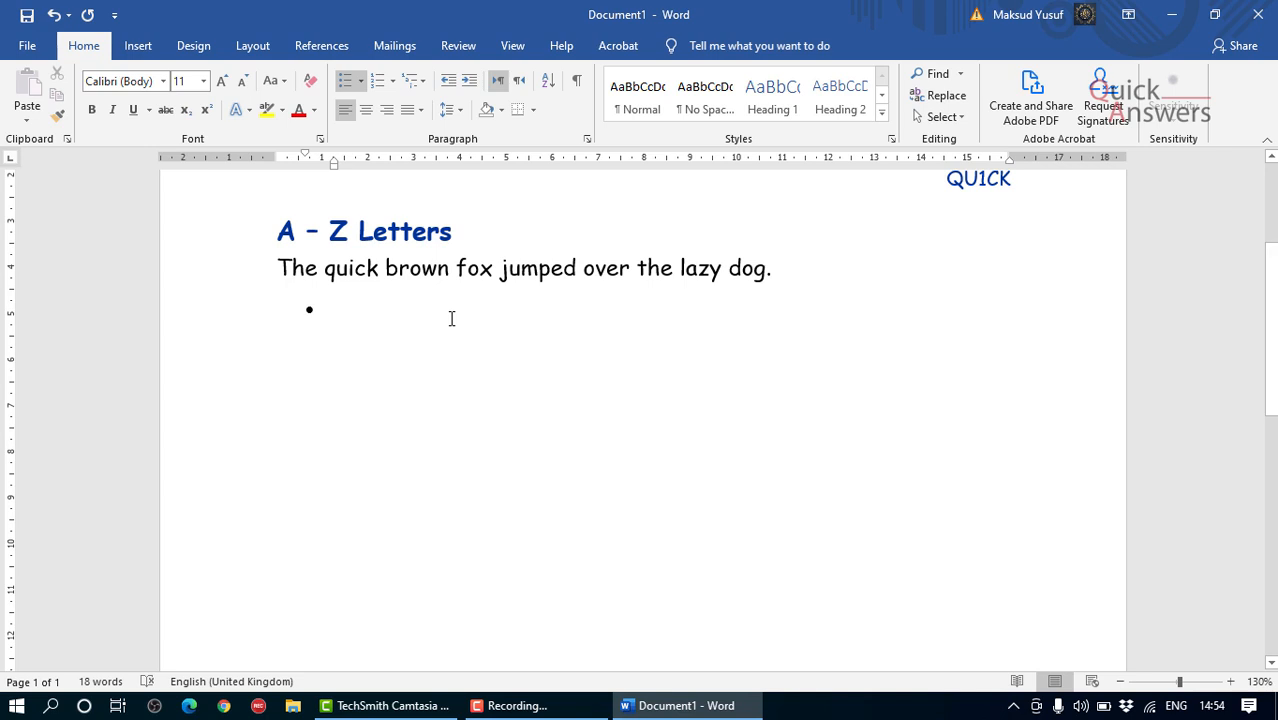
Step: Enter "Above sentence includes A to Z letters" as the first bullet
type("Above s")
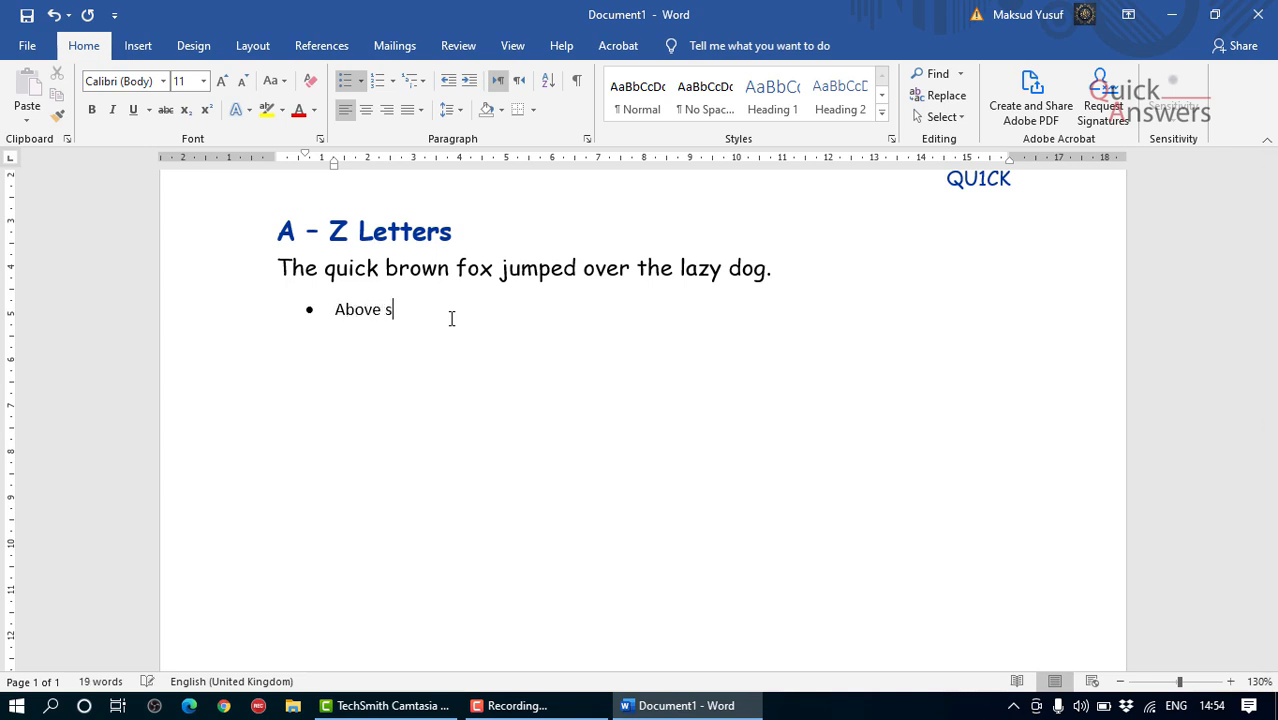
type("erta")
key("BackSpace")
type("ence includes A to Z letters")
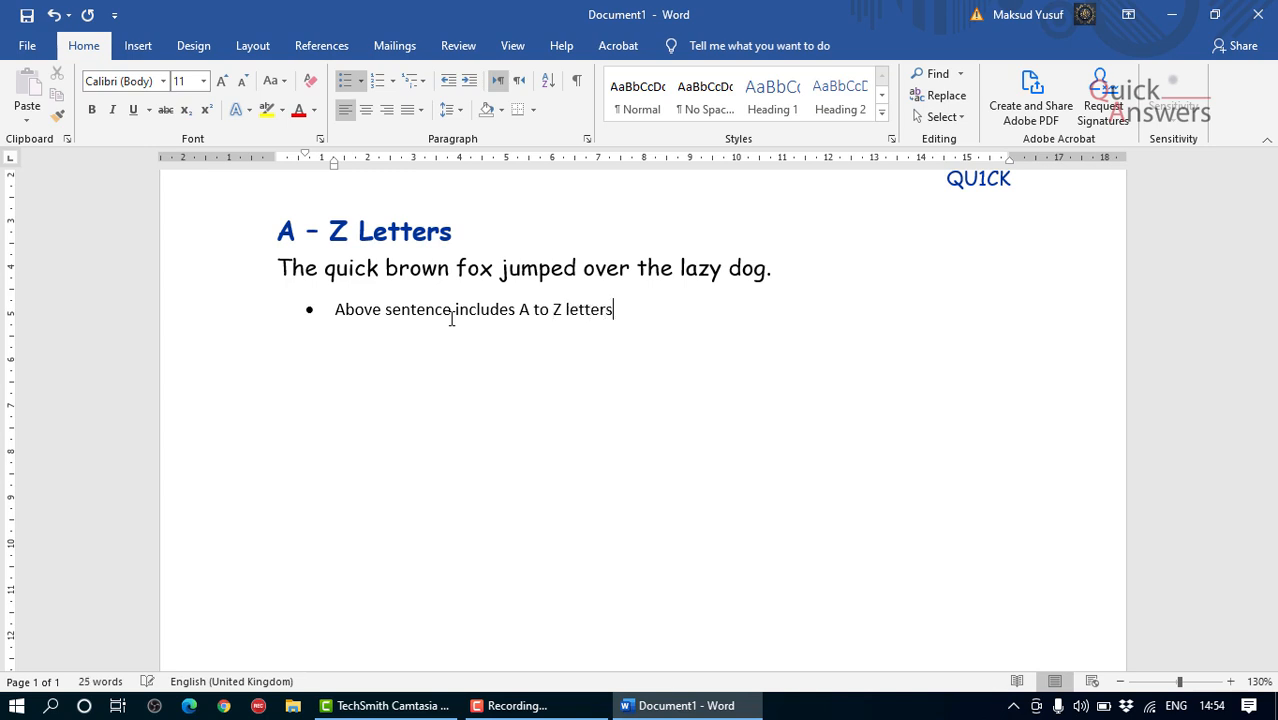
Step: Add a second bullet reading "Keep typing above over and over again" and start a new bullet below it
type("ep typing above ")
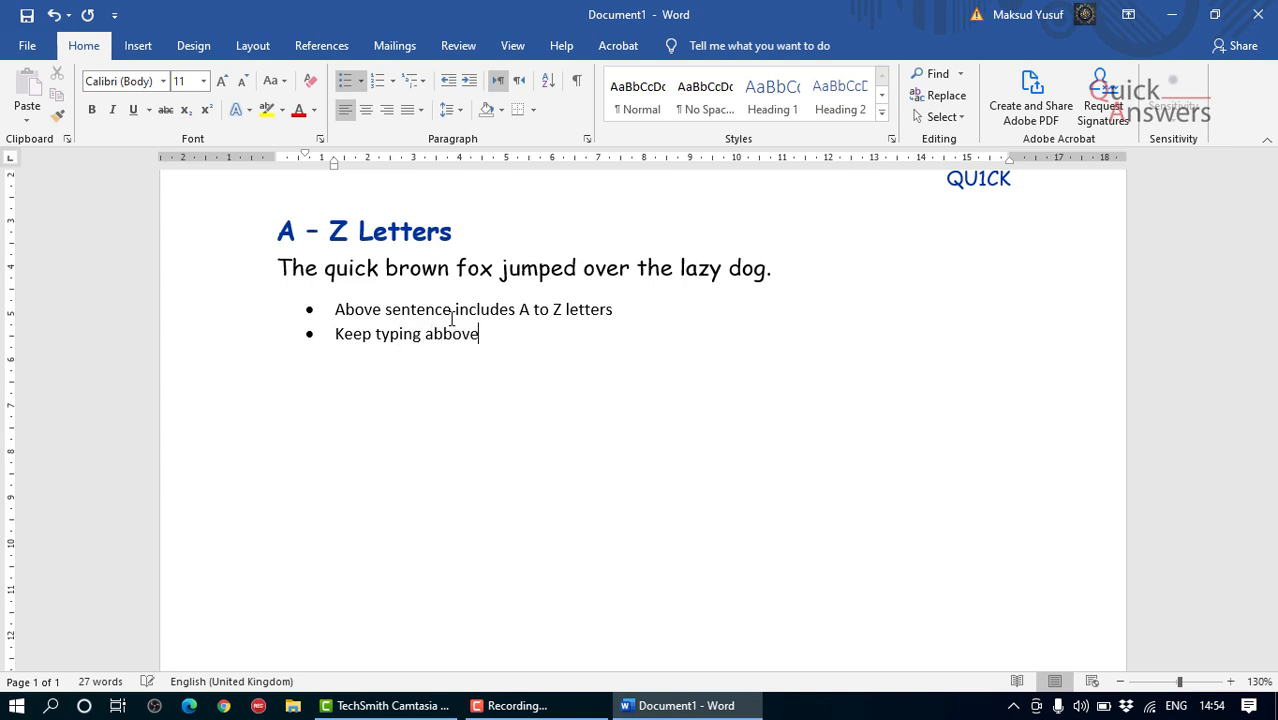
type("over and over again")
key("Return")
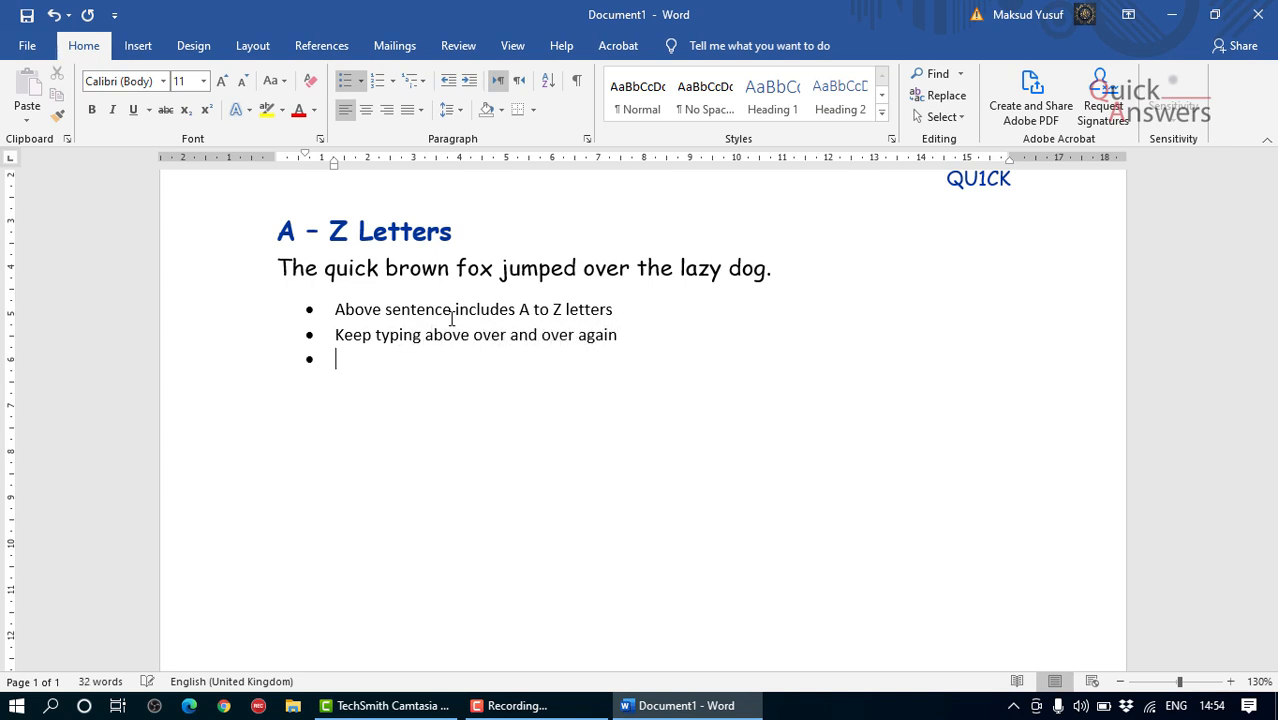
Step: Add the third bullet "You will master typing skills very quickly", using the spelling suggestion for "quickly", with an empty bullet below
type("You will master typ")
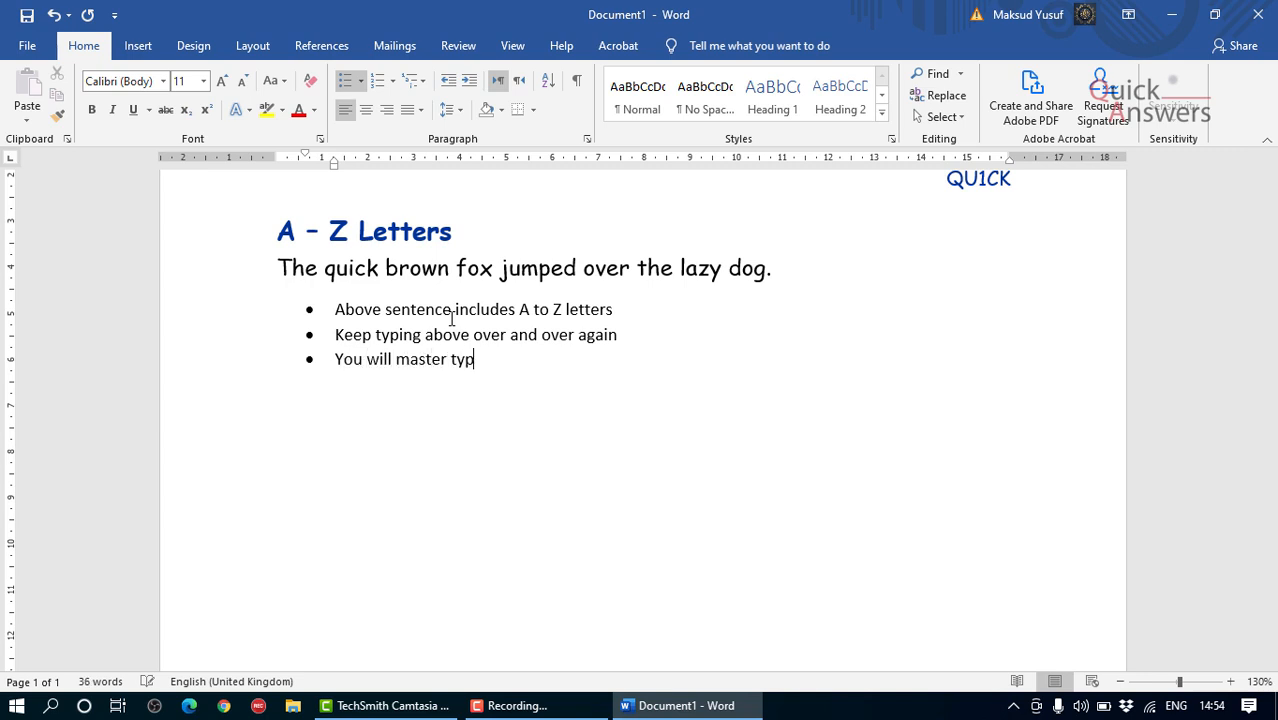
type("ing ski")
key("BackSpace")
type("kills very qui")
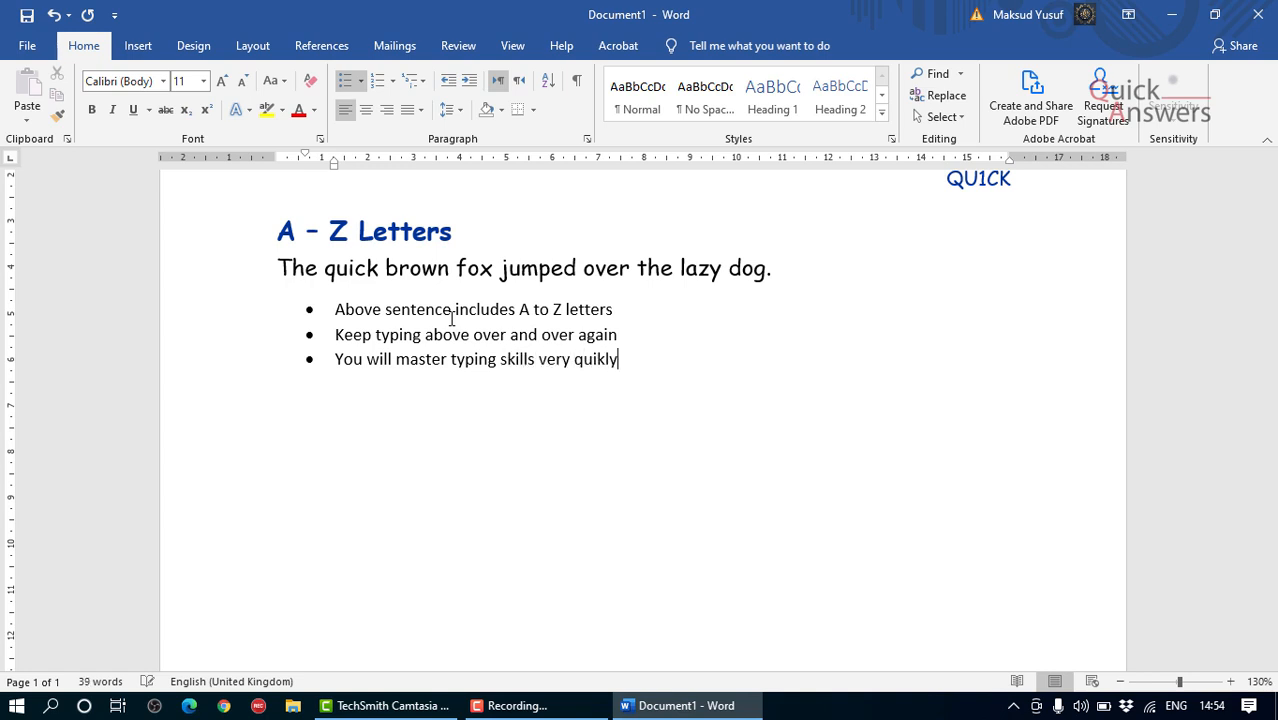
type("kly")
key("Return")
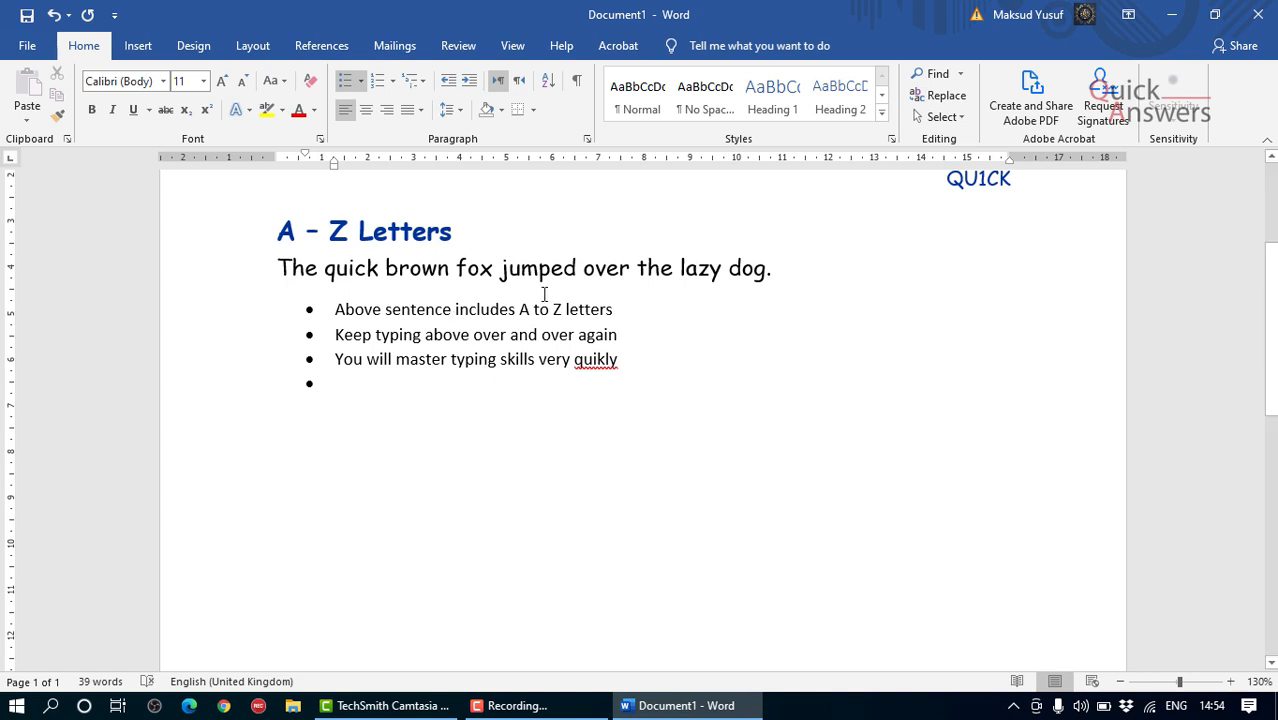
right_click(596, 365)
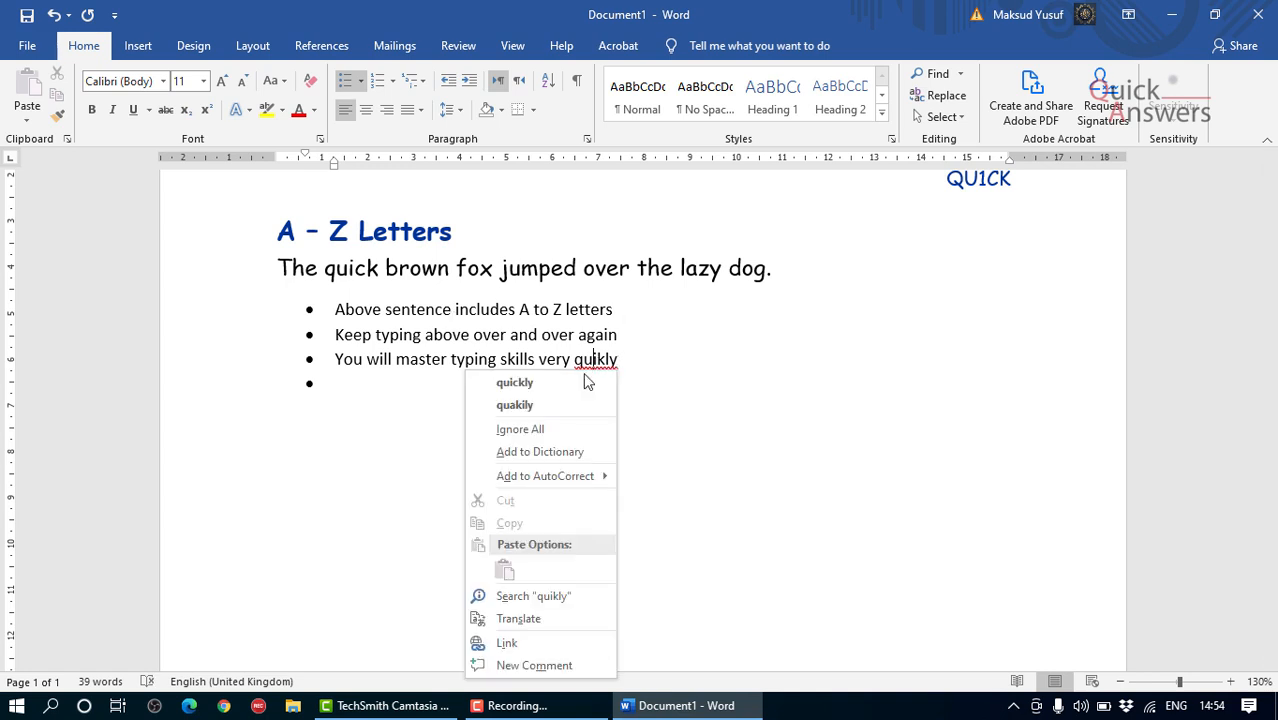
left_click(568, 383)
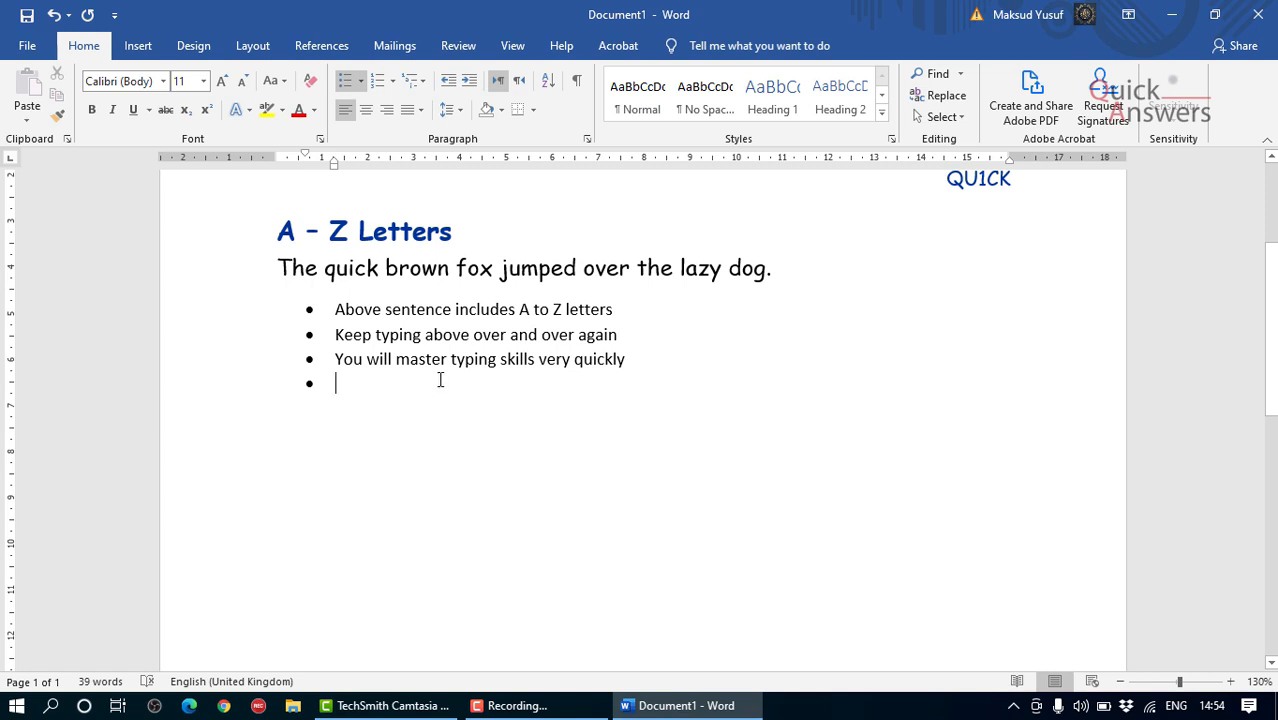
Step: Fill the fourth bullet with "When typing above sentence your fingers will reach every single" followed by the word for alphabet
type("When typ")
type("n")
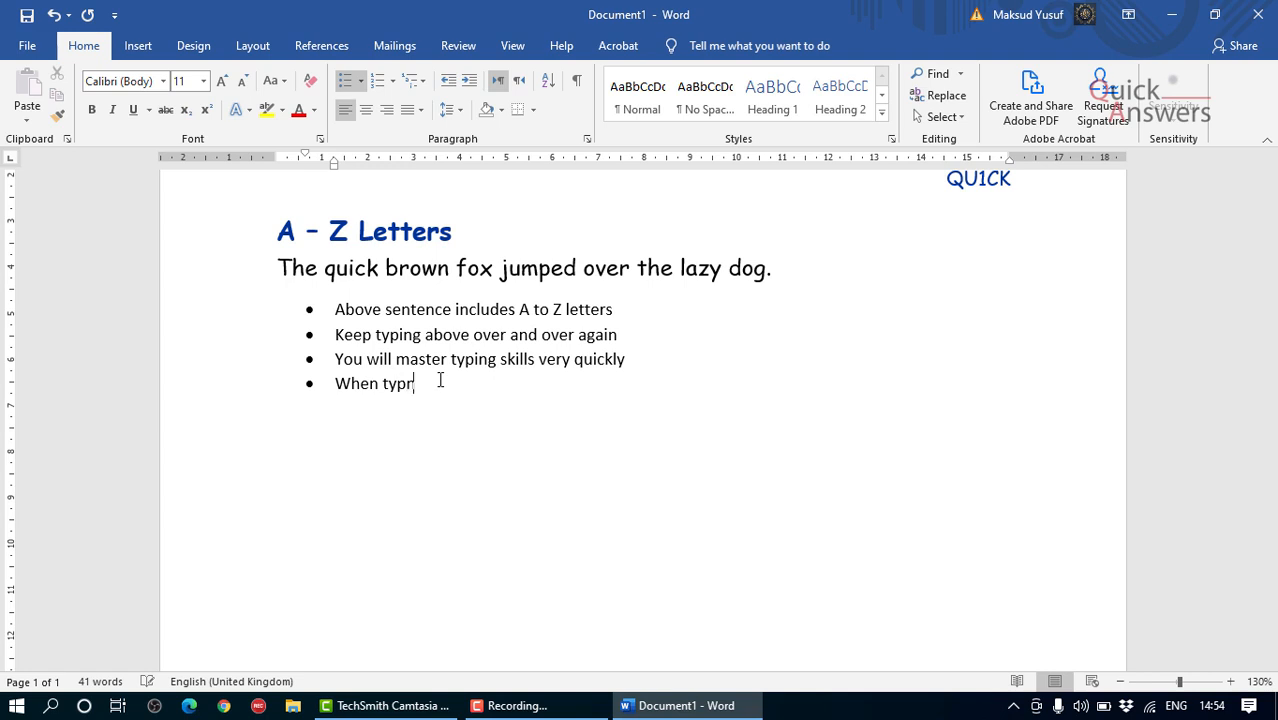
type("g abov")
key("BackSpace")
key("BackSpace")
key("BackSpace")
key("BackSpace")
key("BackSpace")
type("ing above sentence your")
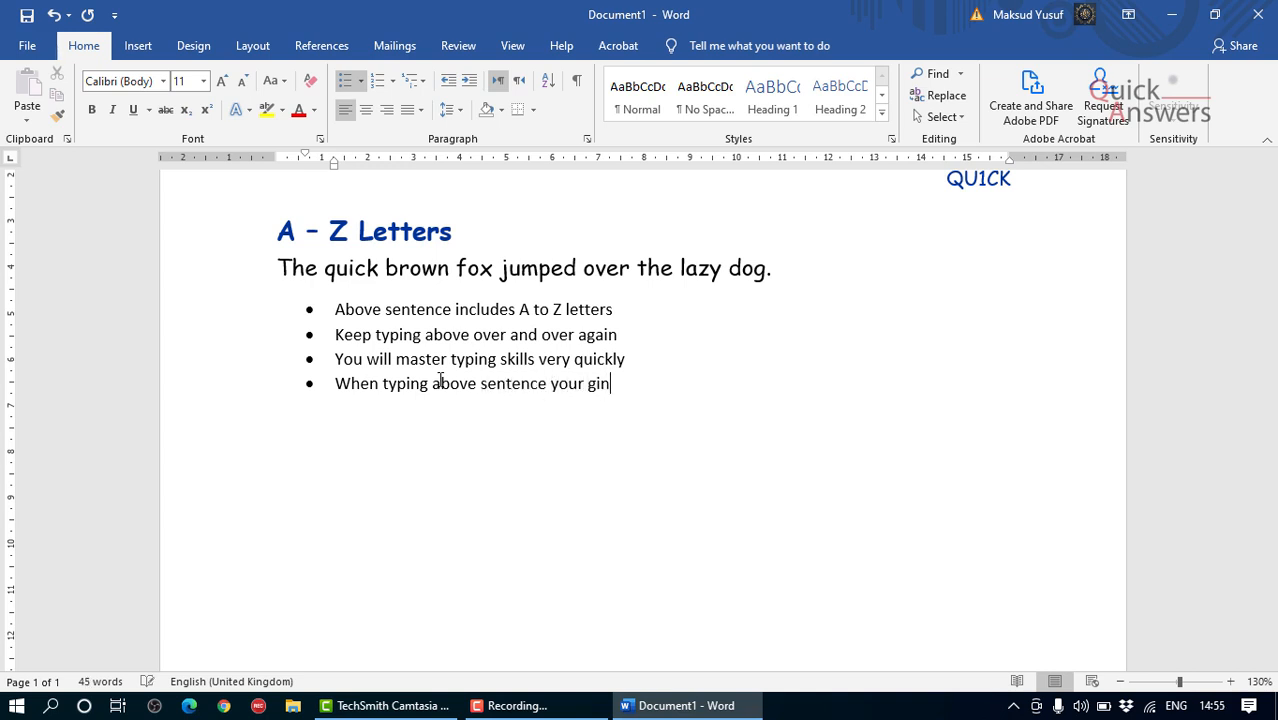
type(" fingers will reach ev")
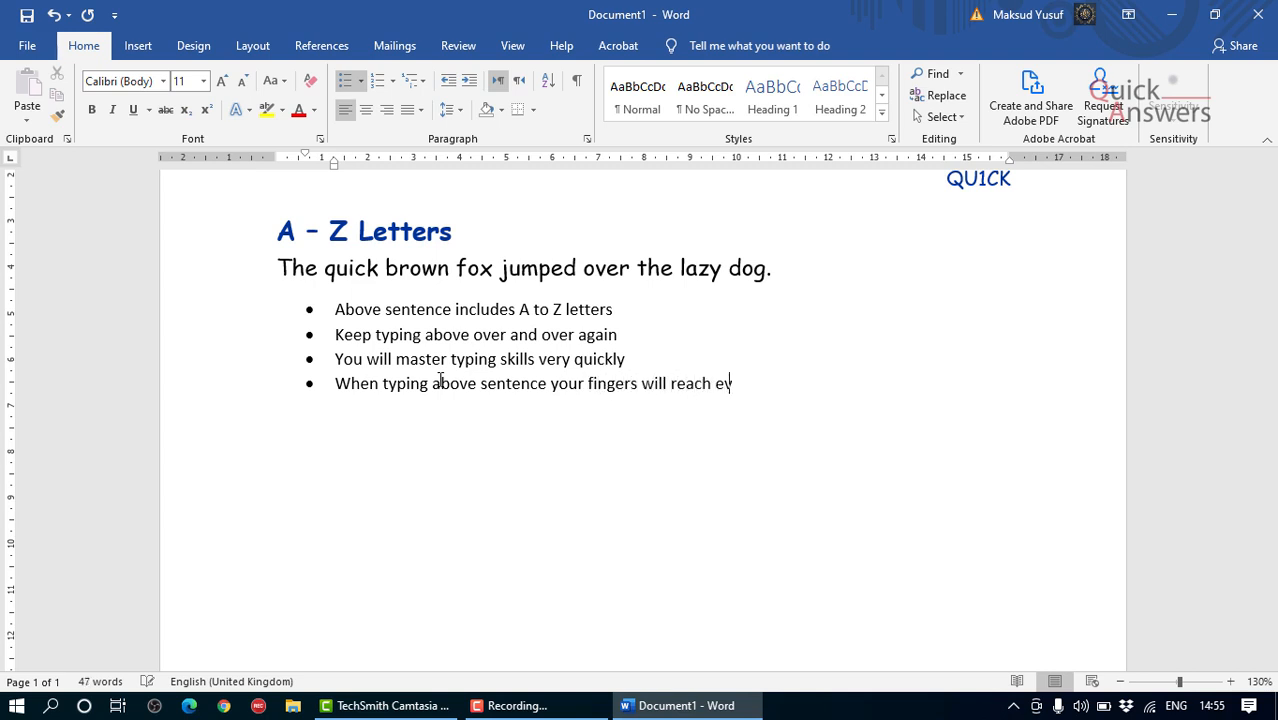
type("ery single al")
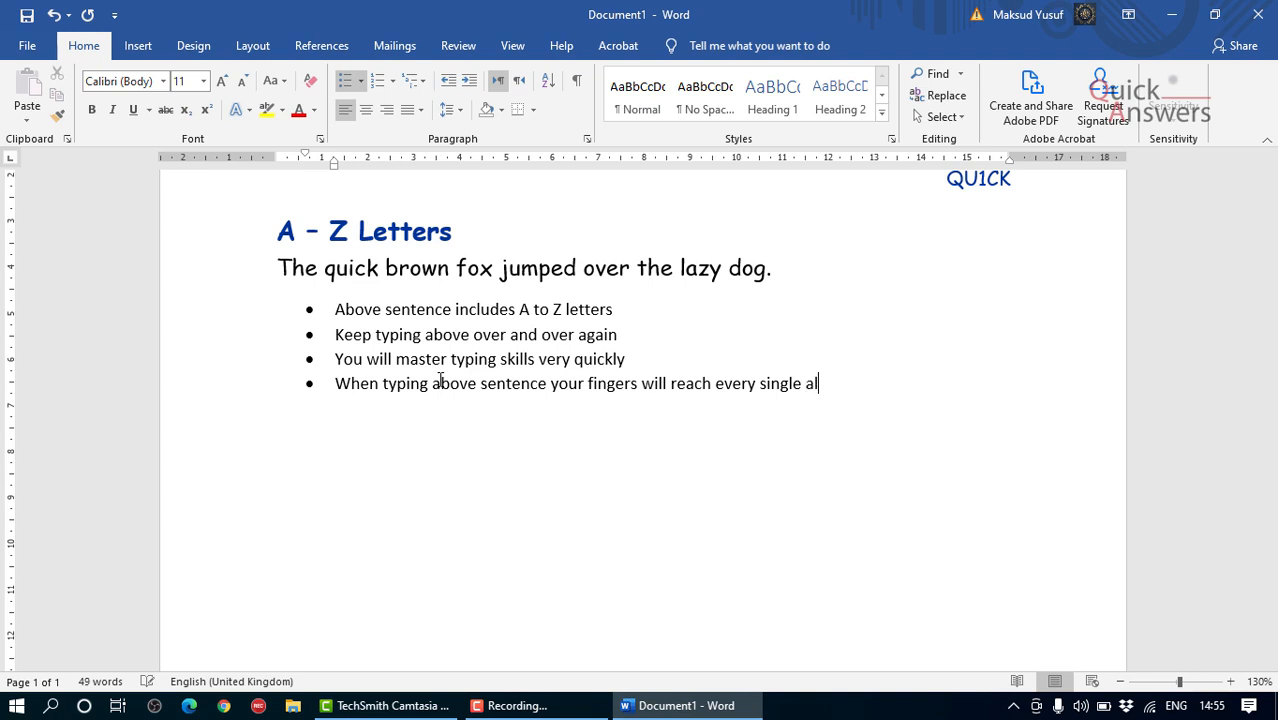
type("pabet")
Step: Correct the misspelled last word of the fourth bullet to "alphabet" and end the line with "letters."
right_click(846, 385)
left_click(785, 50)
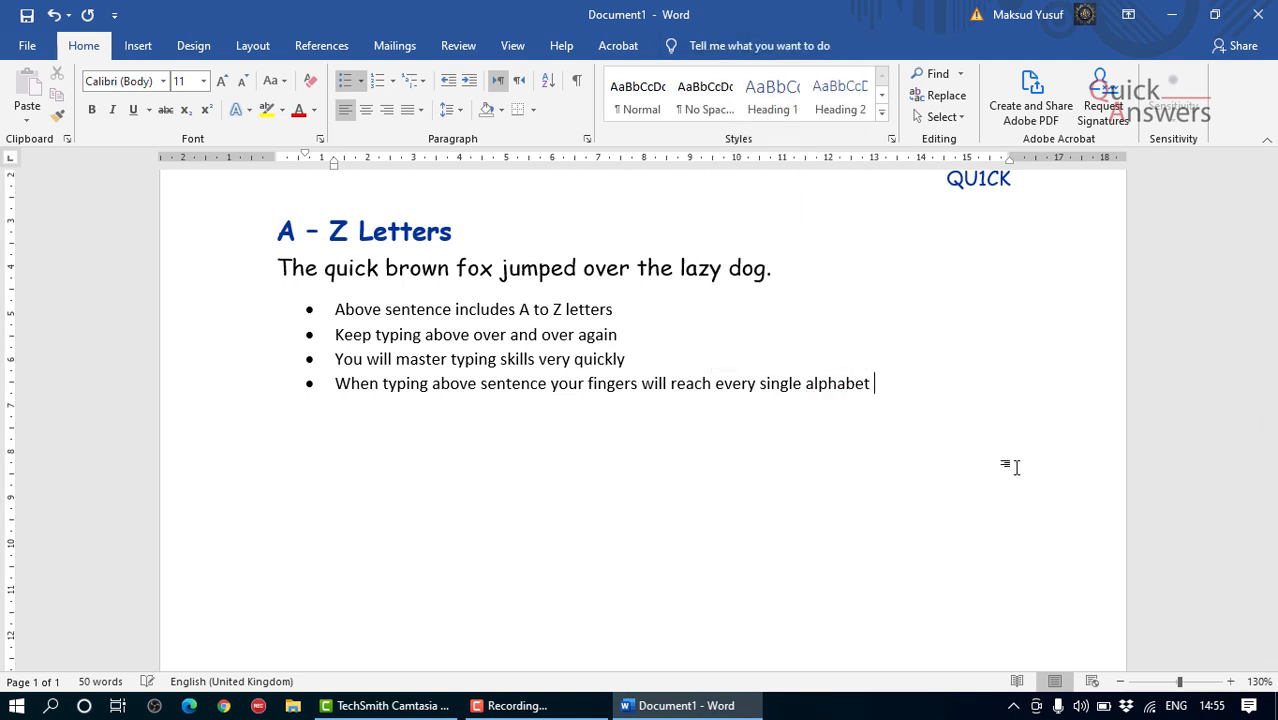
type("letters.")
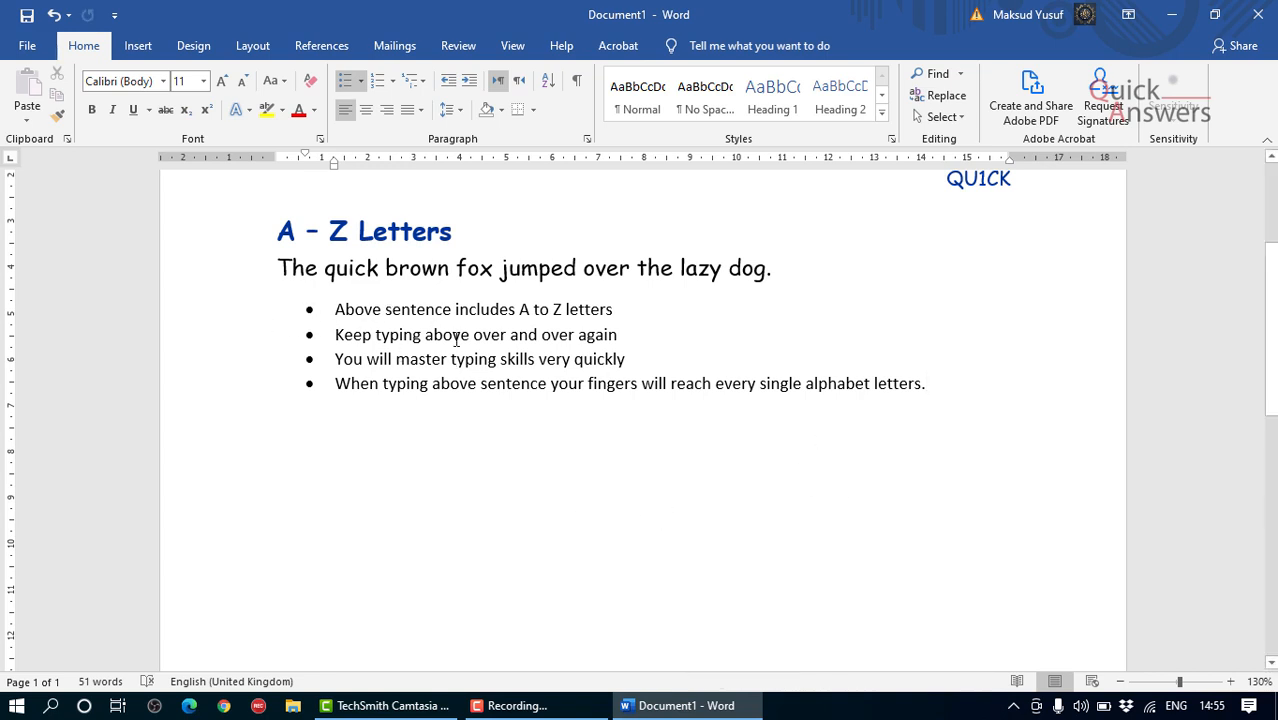
Step: Convert the four bullet points below the pangram into a numbered list and deselect them
scroll(427, 316, "down", 1)
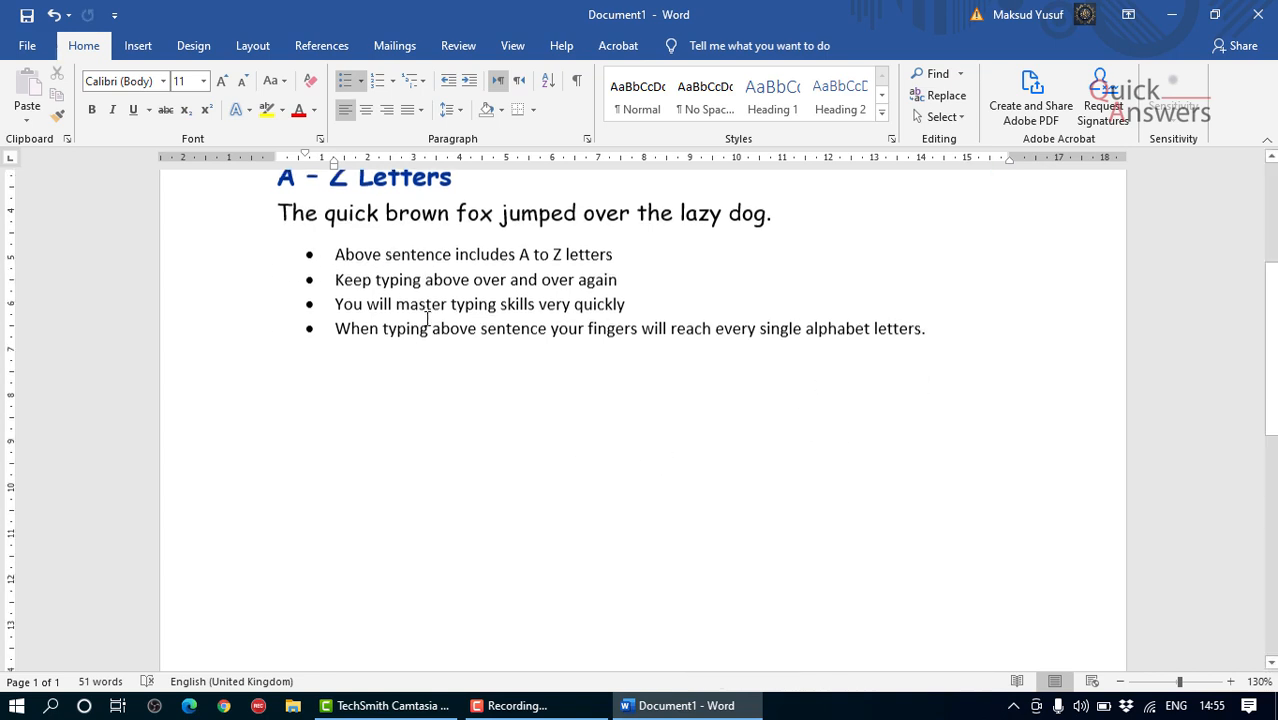
left_click(310, 253)
left_click(380, 328)
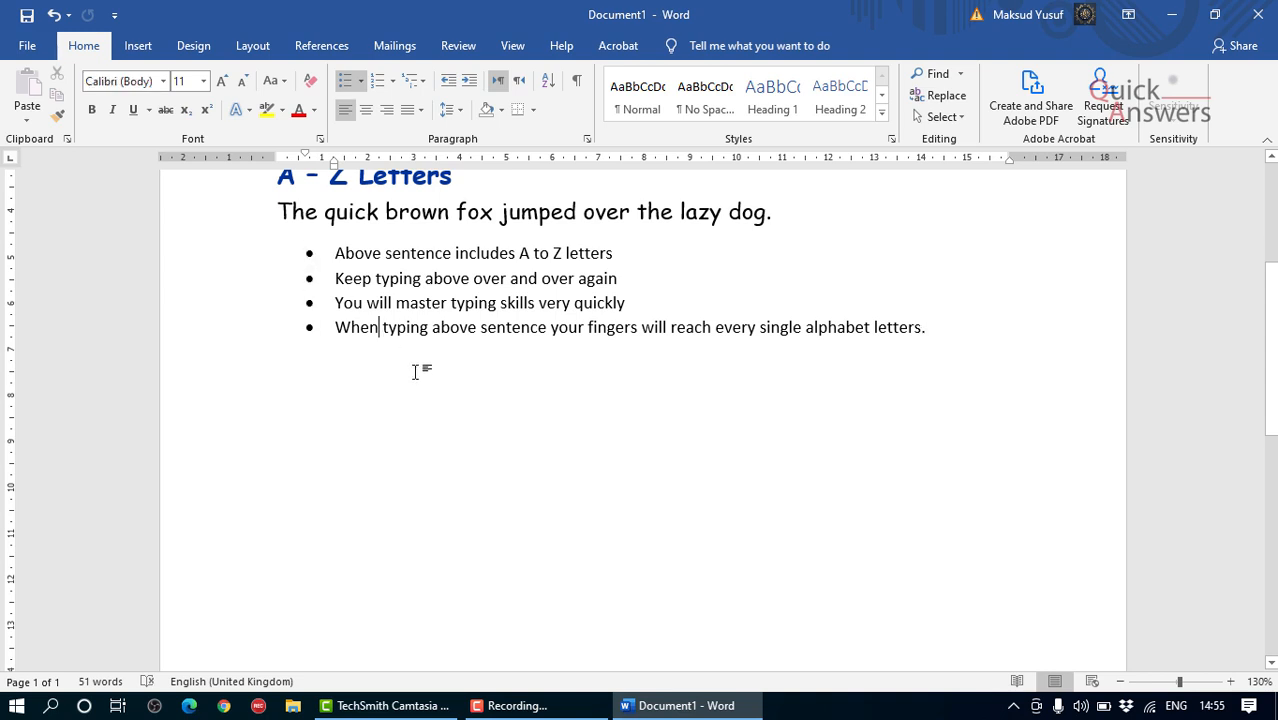
scroll(418, 372, "up", 1)
scroll(418, 372, "up", 1)
left_click_drag(962, 396, 313, 312)
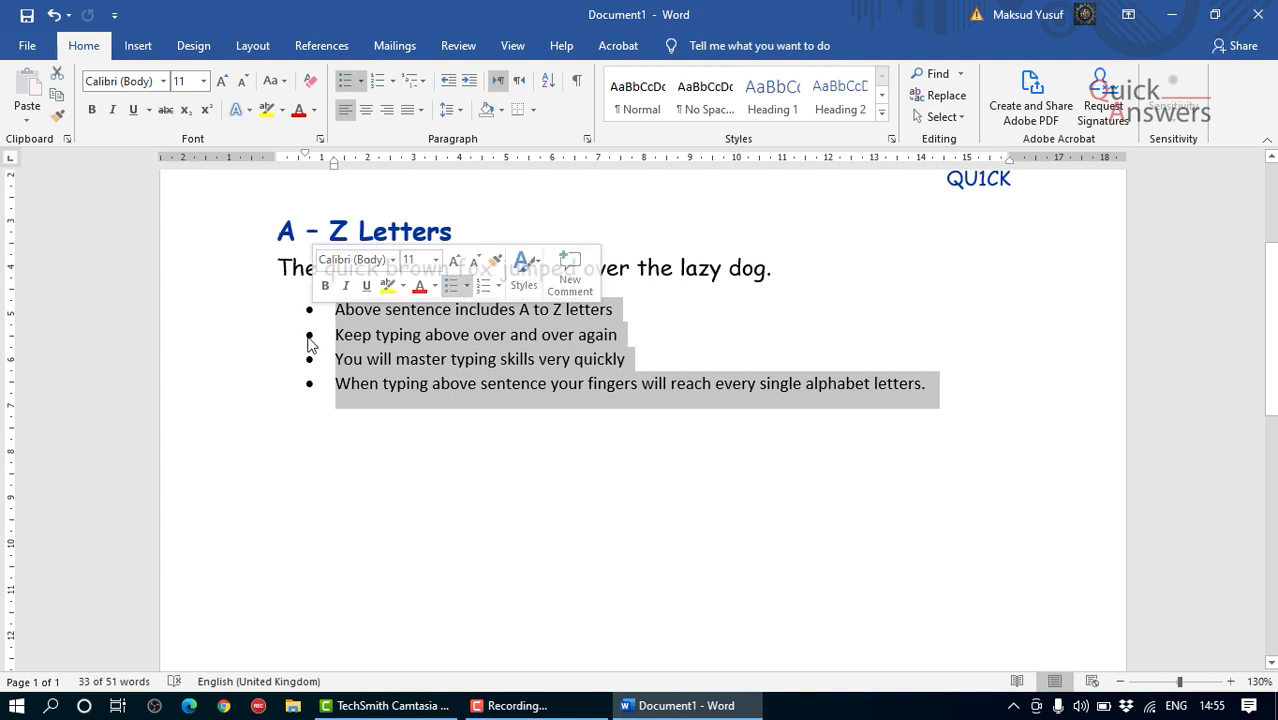
left_click(376, 80)
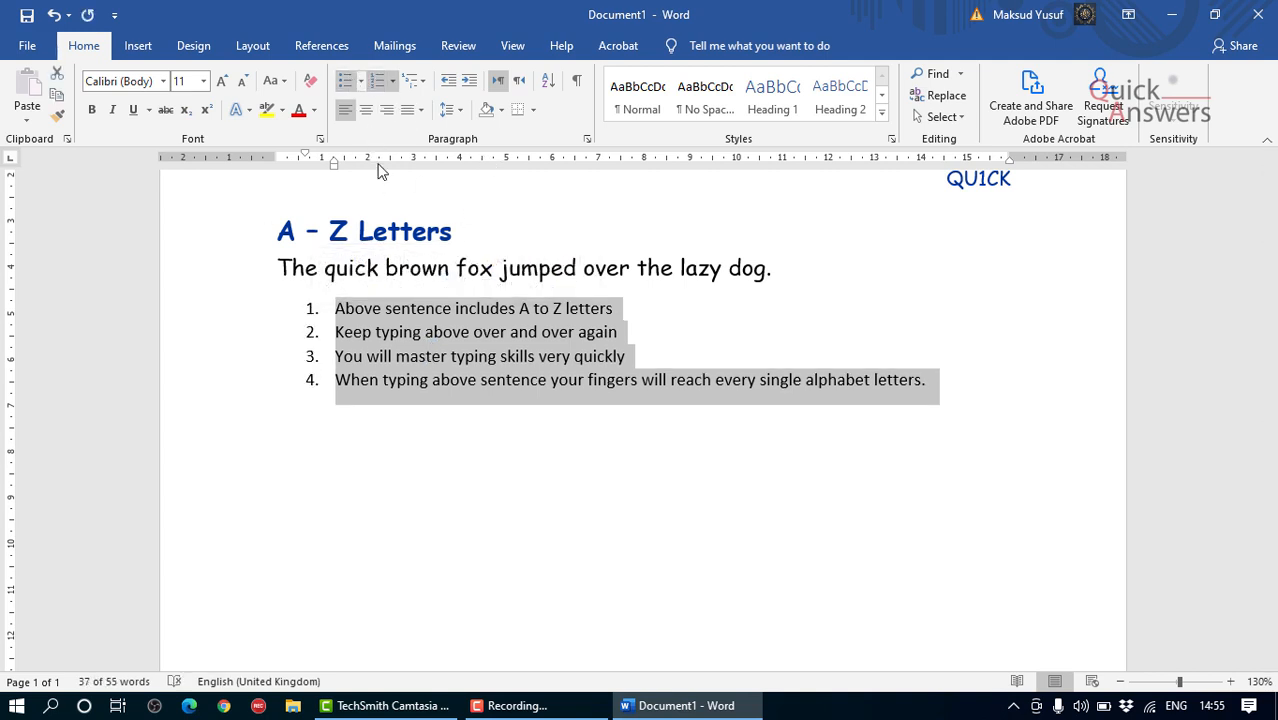
left_click(411, 362)
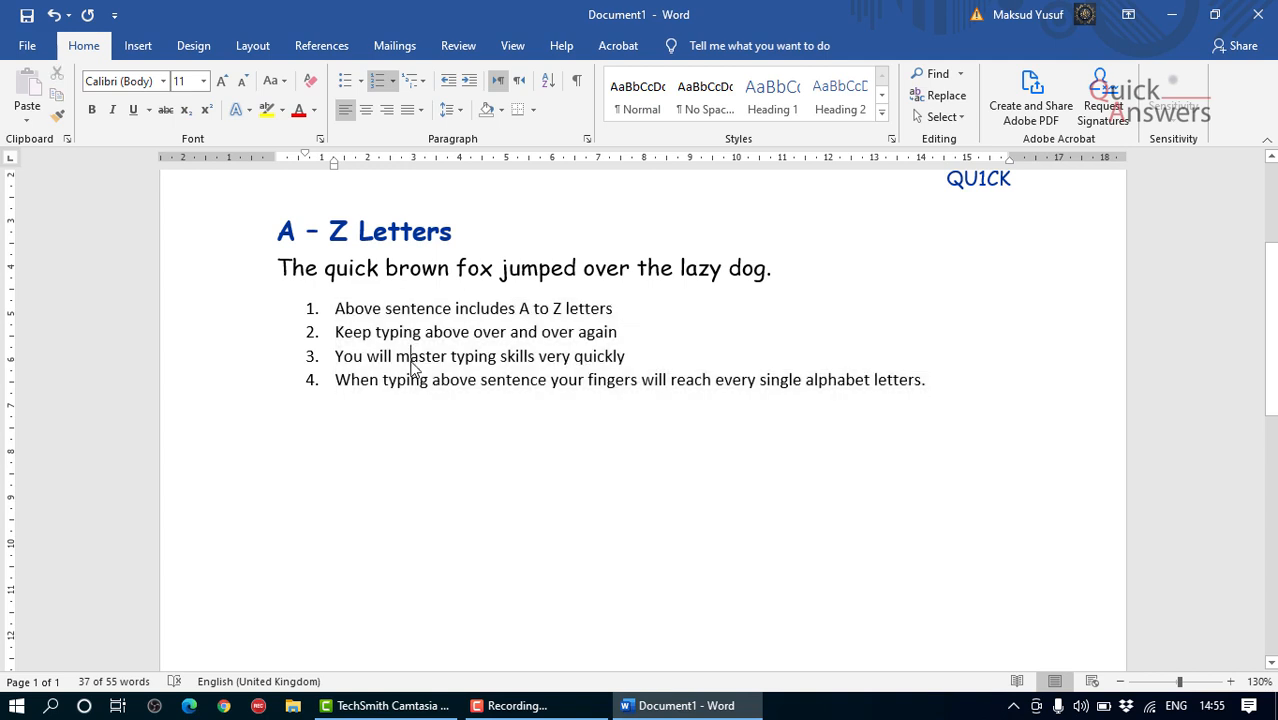
Step: Add three more numbered items reading "Next" at the end of the list, followed by an empty item
left_click(938, 377)
key("Return")
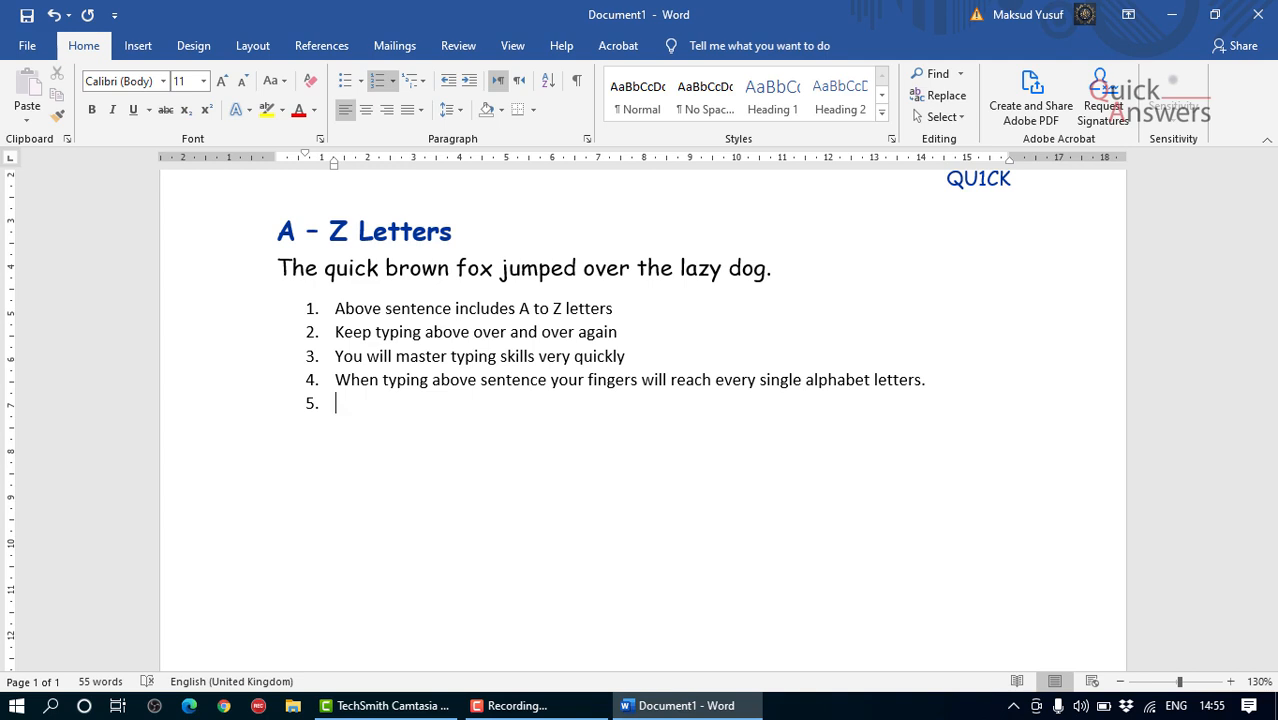
type("E")
key("BackSpace")
type("Next")
key("Return")
type("Next")
key("Return")
type("N")
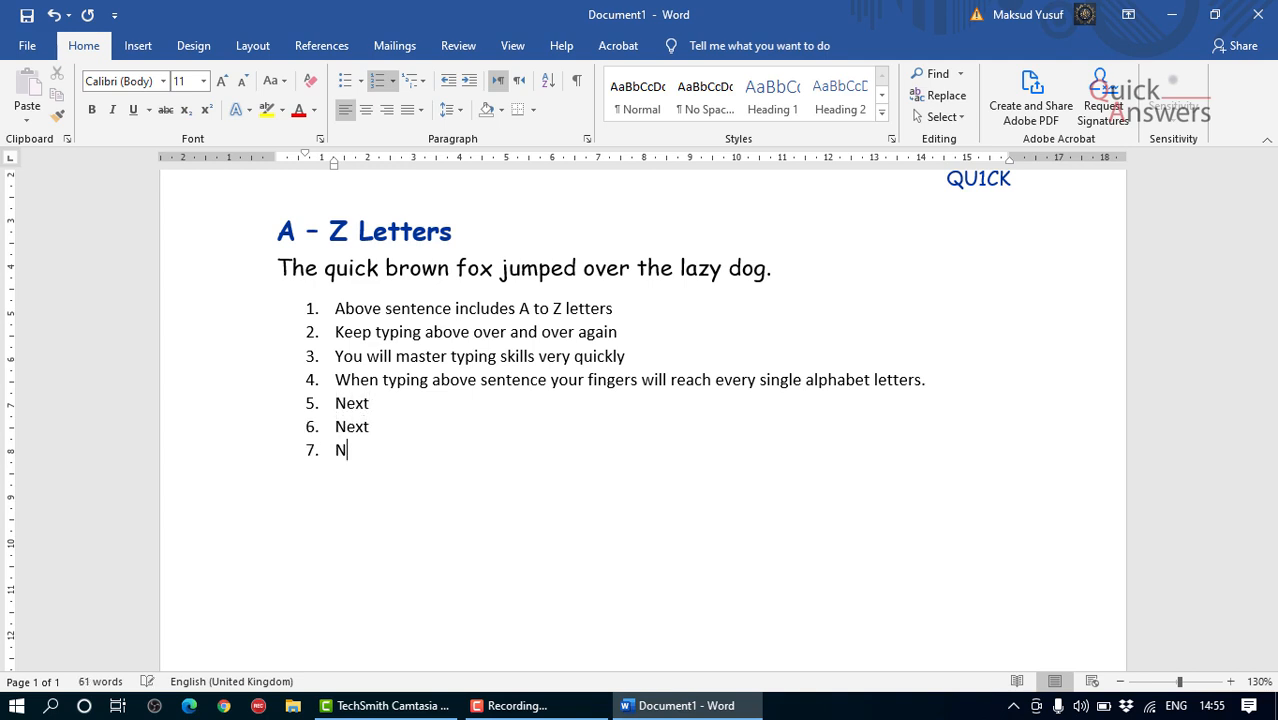
type("ext")
key("Return")
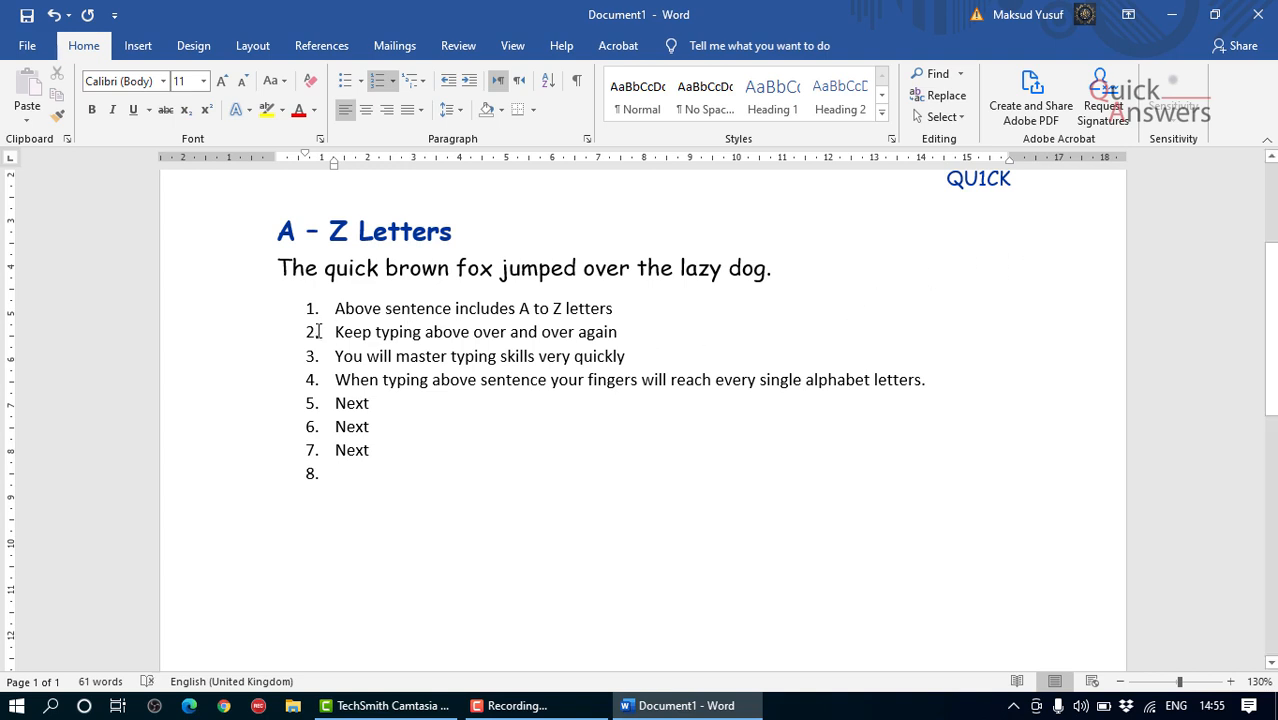
Step: Insert an empty item after "You will master typing skills very quickly" and restart the numbering at 1 from the "When typing above sentence" item
left_click(633, 355)
key("Return")
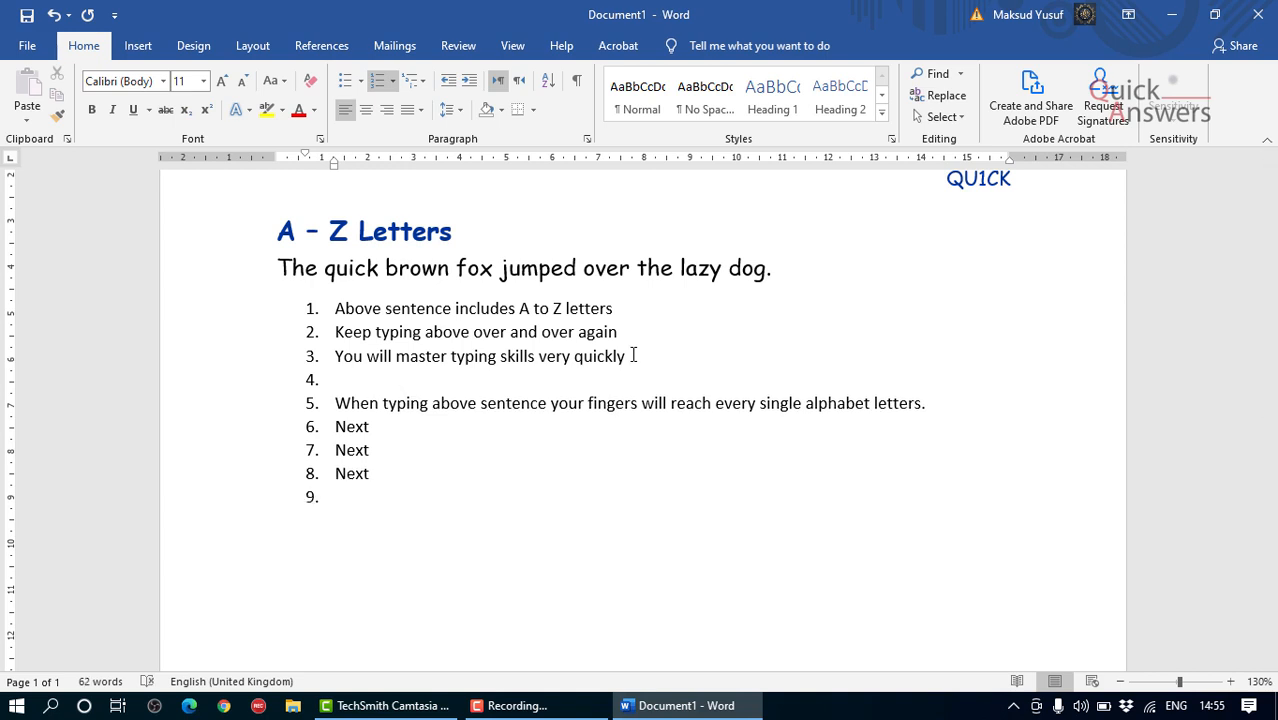
scroll(450, 362, "down", 1)
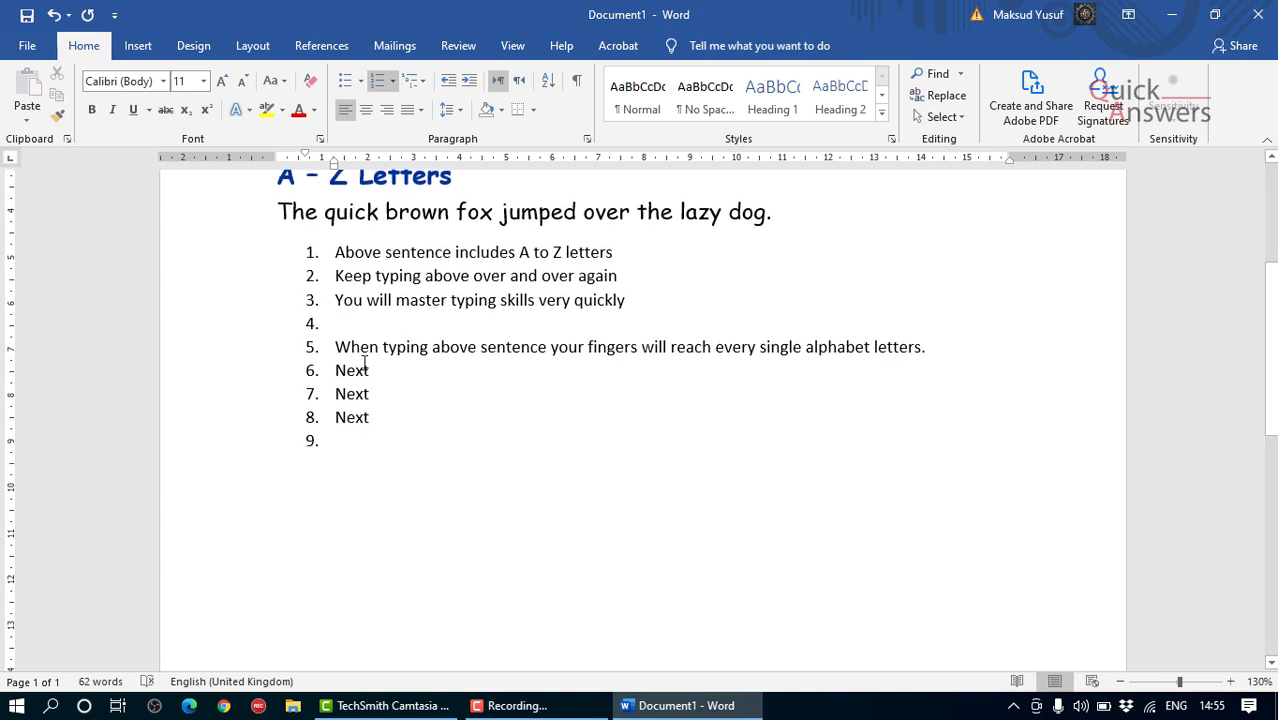
left_click(309, 347)
right_click(310, 347)
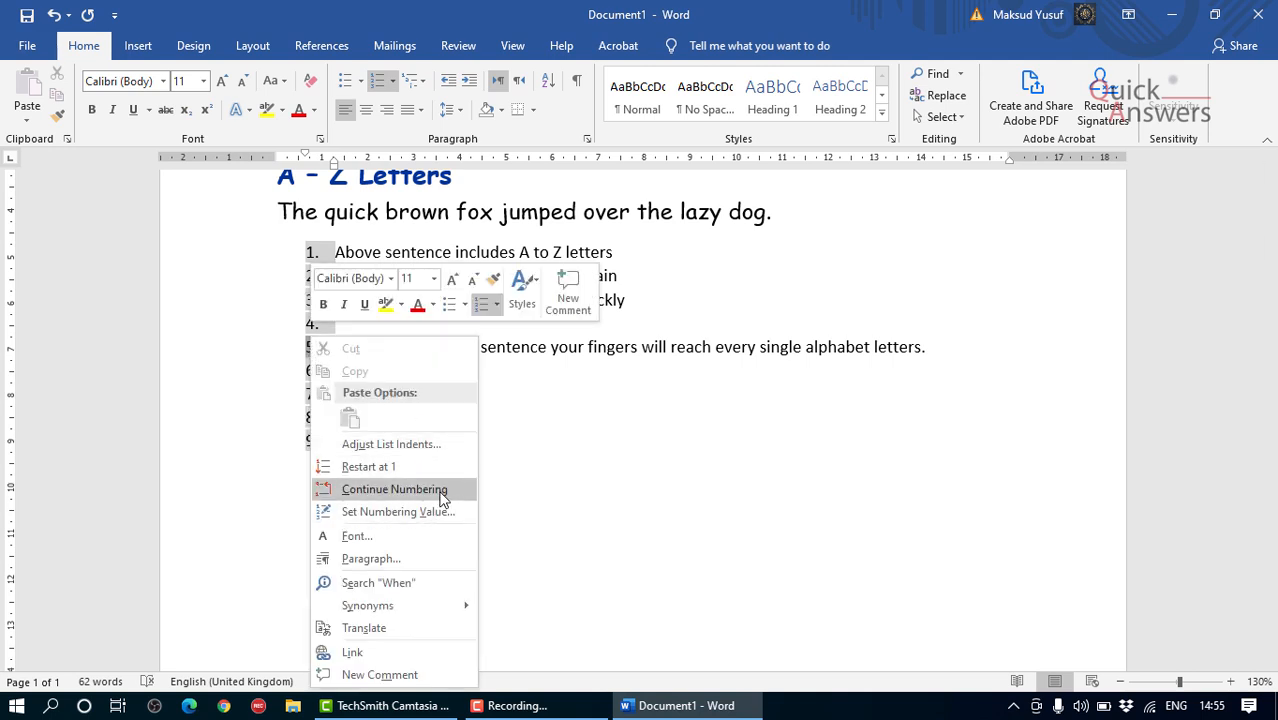
left_click(420, 467)
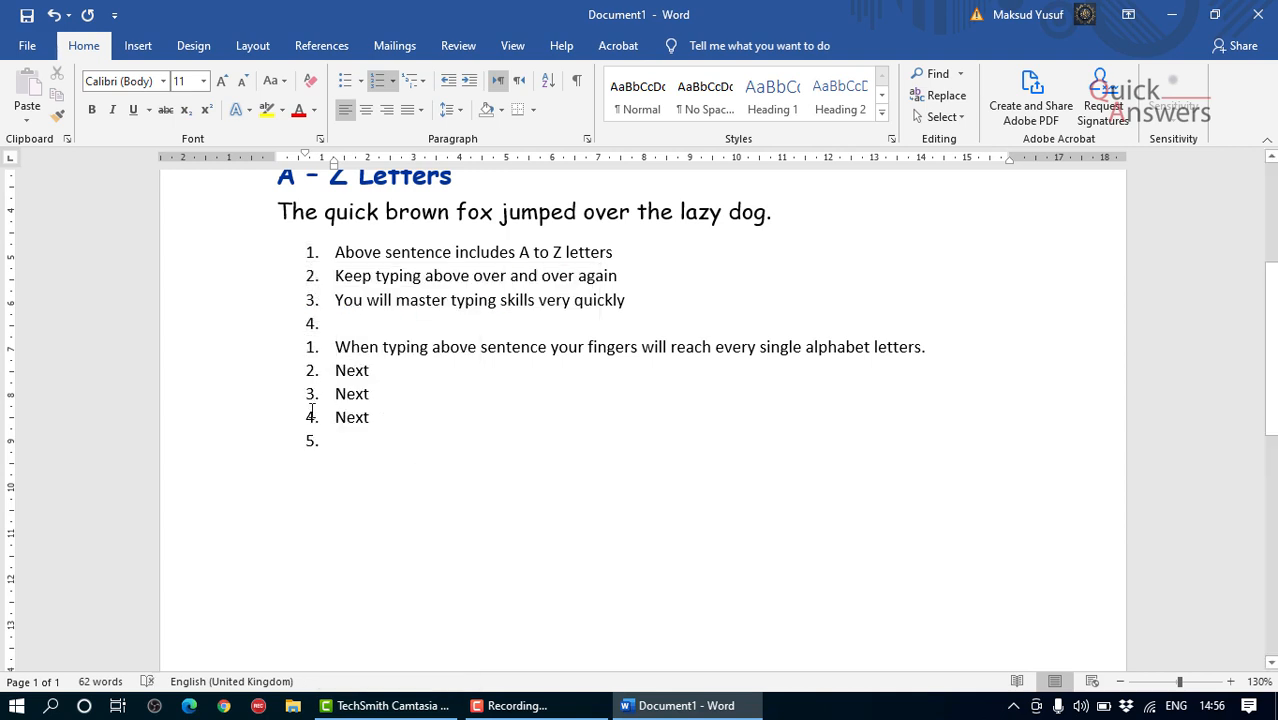
Step: Remove the numbers from the empty line between the two lists and from the empty line after the last "Next"
left_click(337, 323)
key("BackSpace")
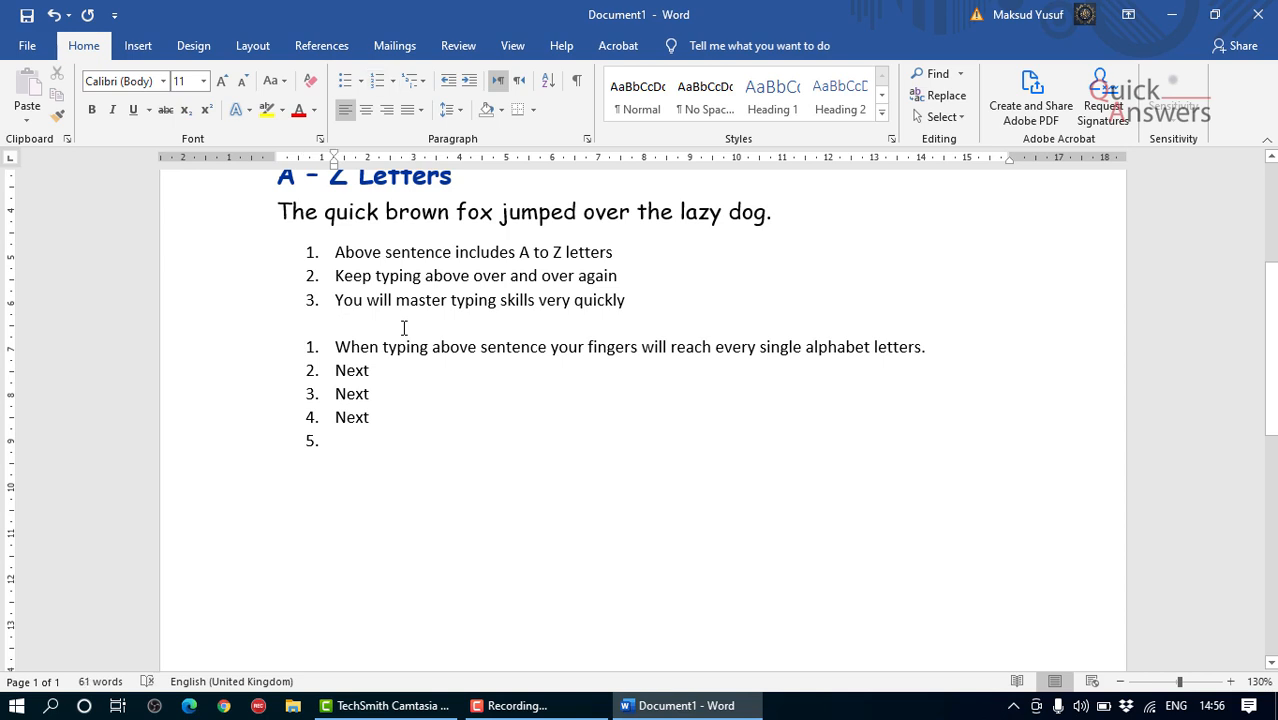
scroll(397, 331, "down", 1)
left_click(380, 388)
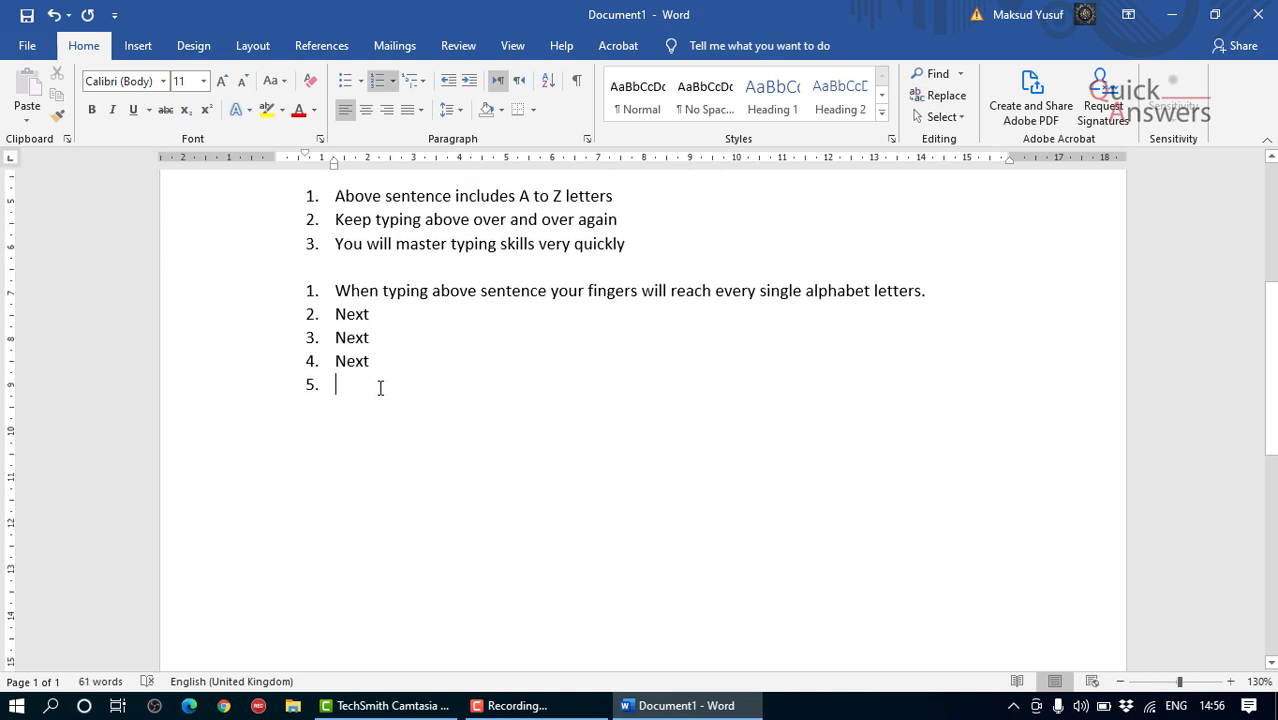
key("BackSpace")
key("BackSpace")
key("BackSpace")
key("BackSpace")
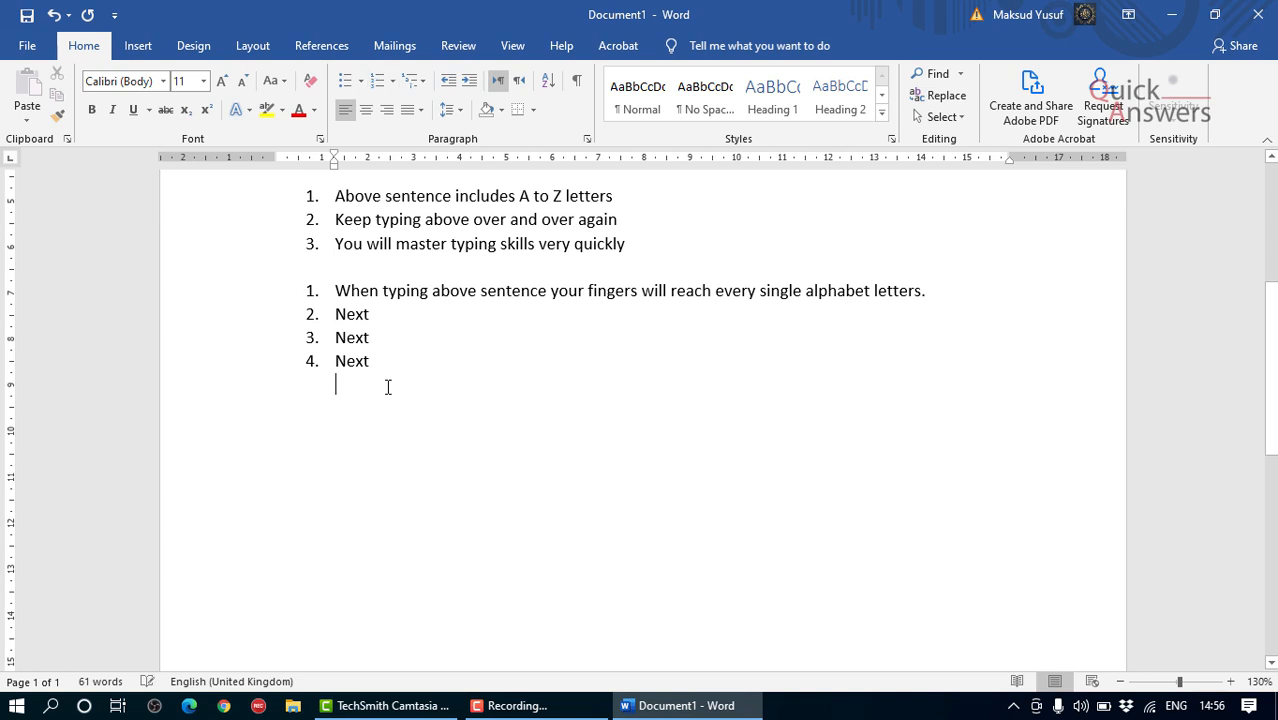
Step: Clear the numbering and indent from the empty line after the last "Next" item
key("Return")
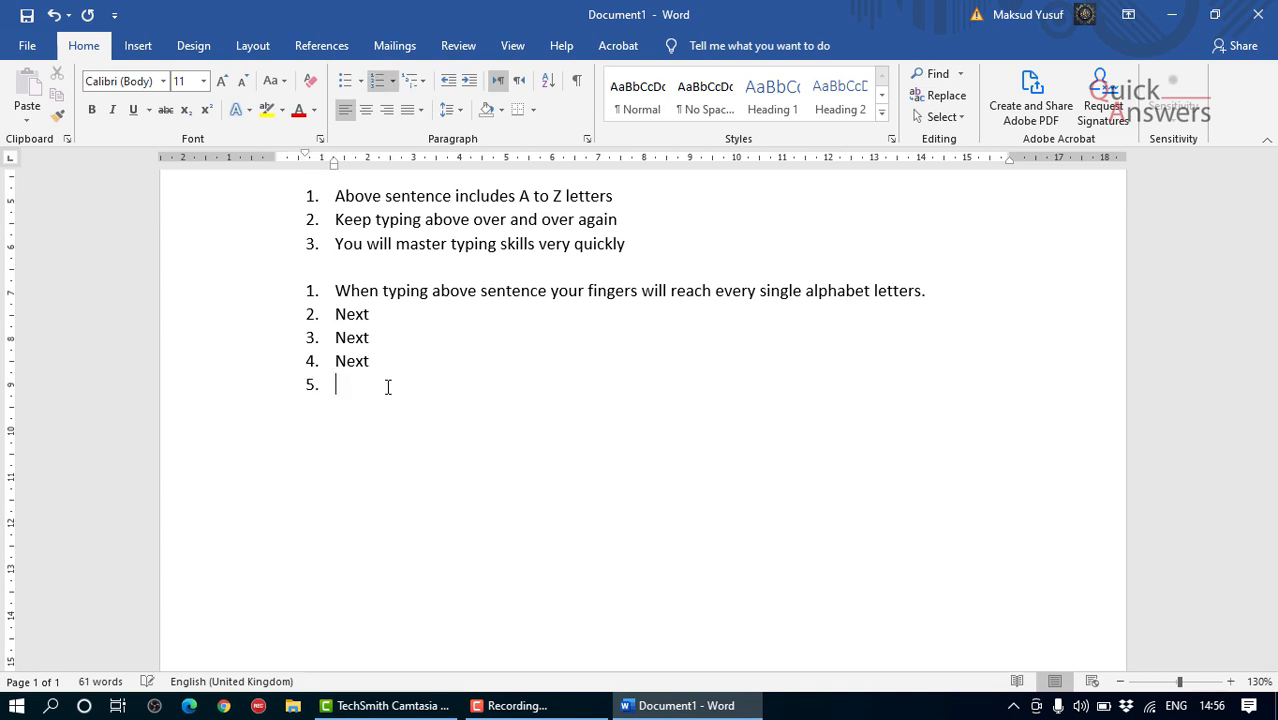
key("BackSpace")
key("BackSpace")
key("BackSpace")
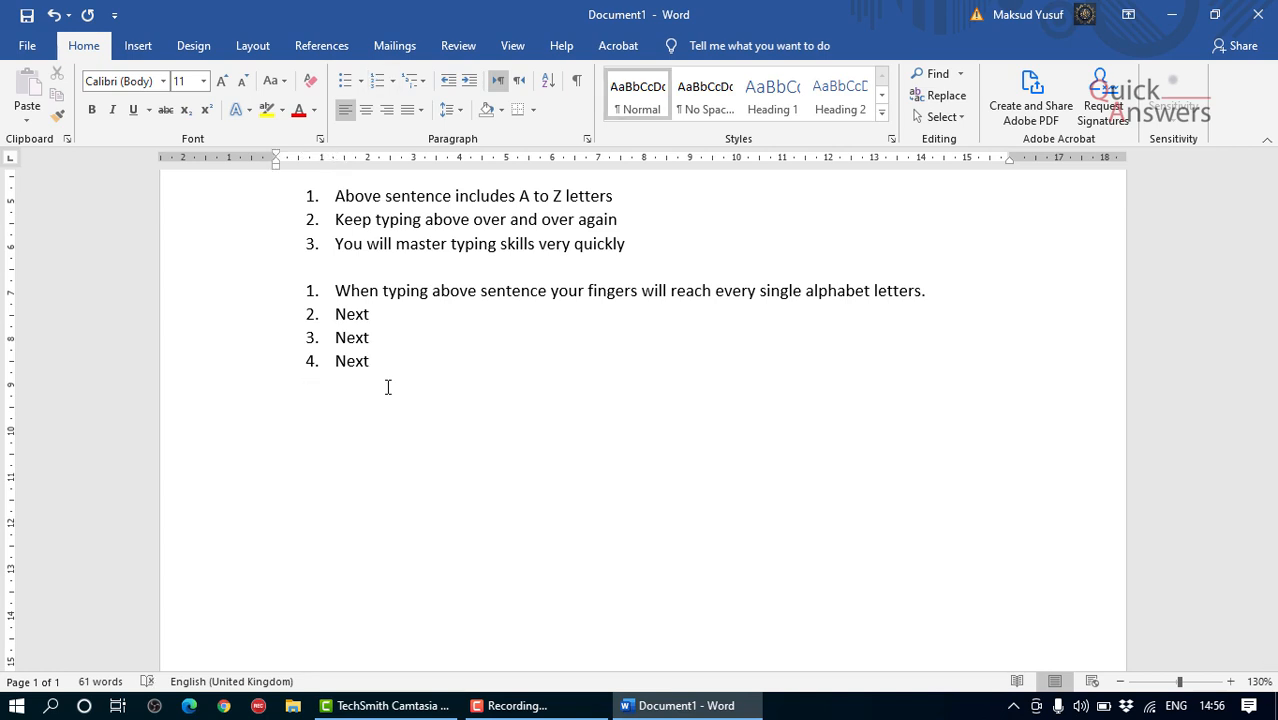
scroll(394, 385, "up", 2)
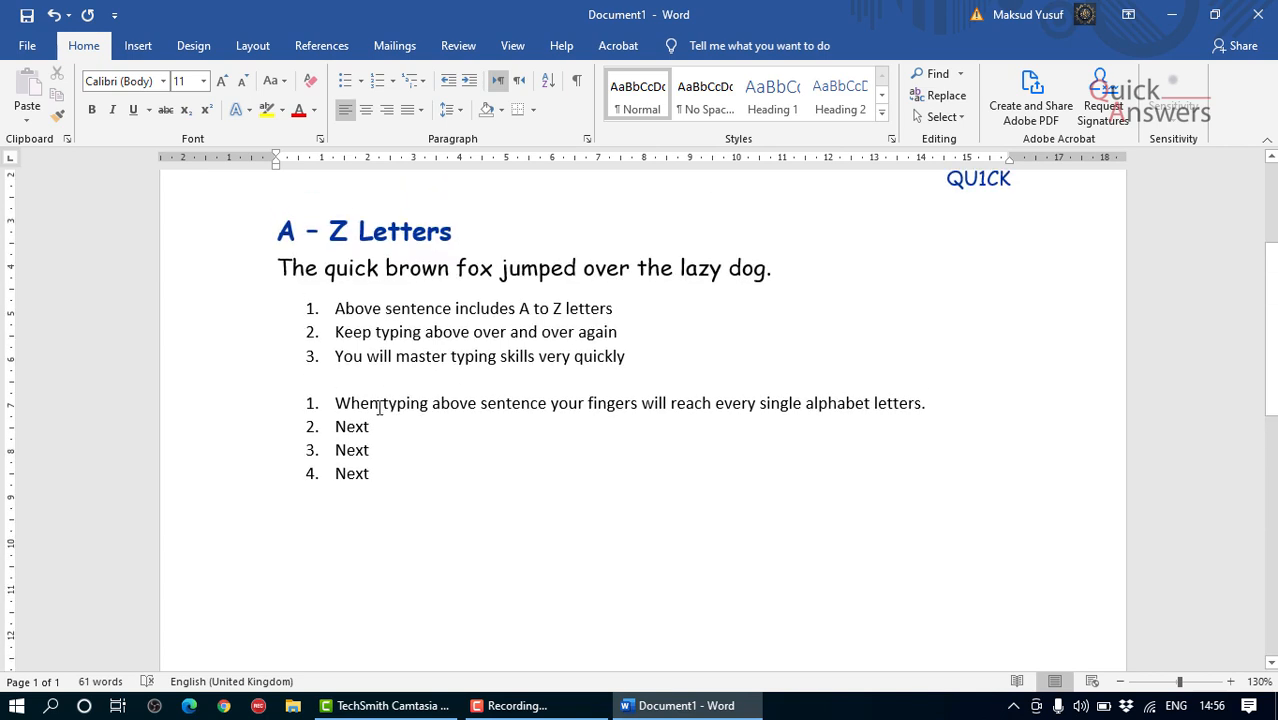
scroll(432, 336, "down", 1)
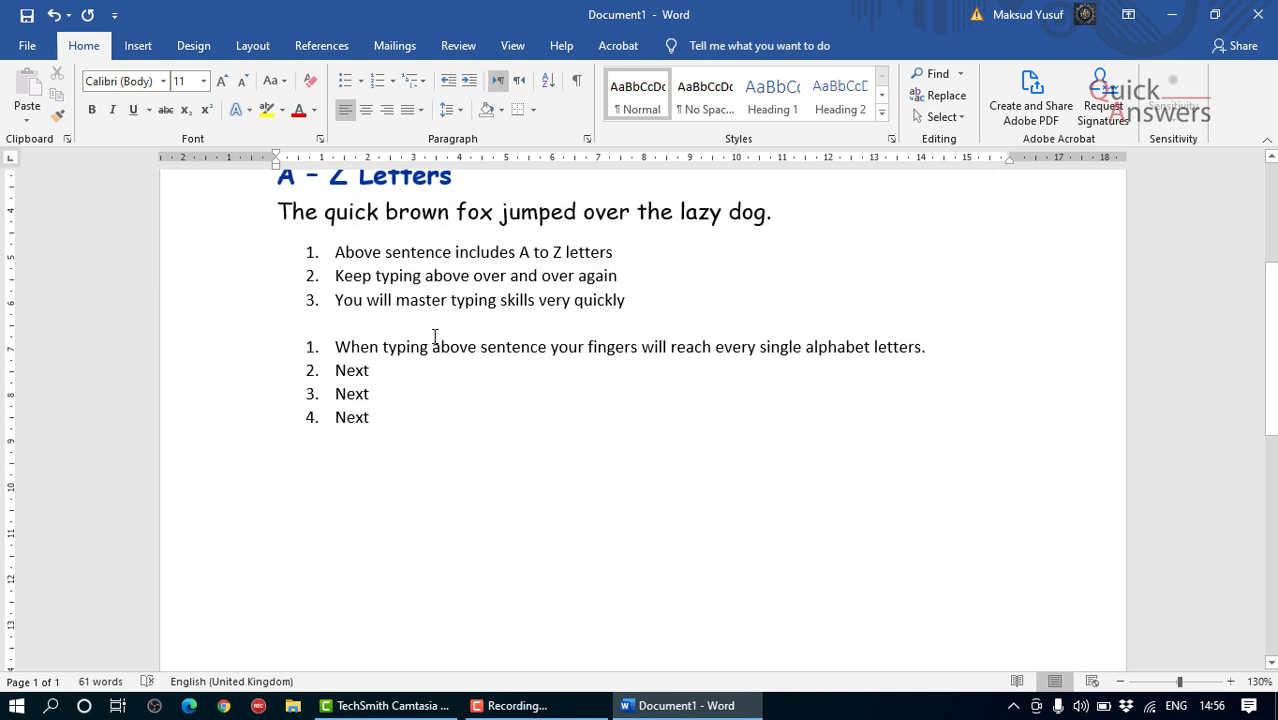
scroll(434, 336, "up", 1)
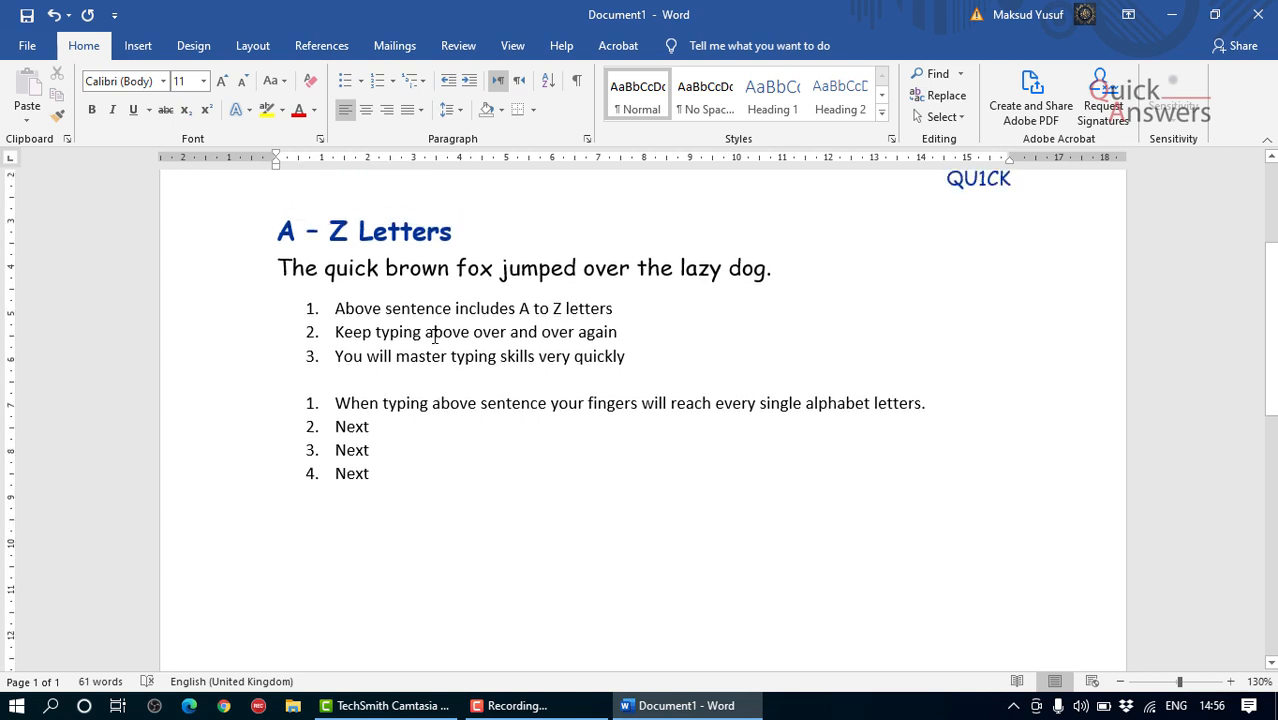
scroll(434, 336, "down", 1)
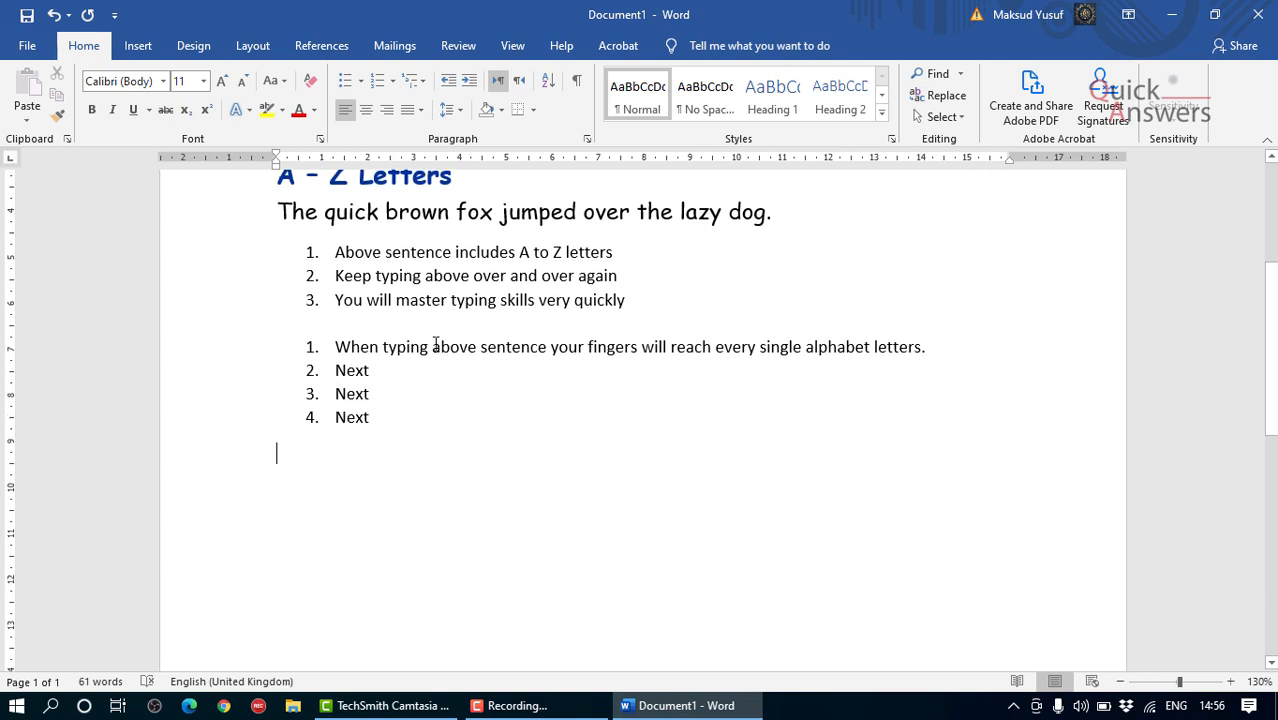
scroll(485, 442, "down", 4)
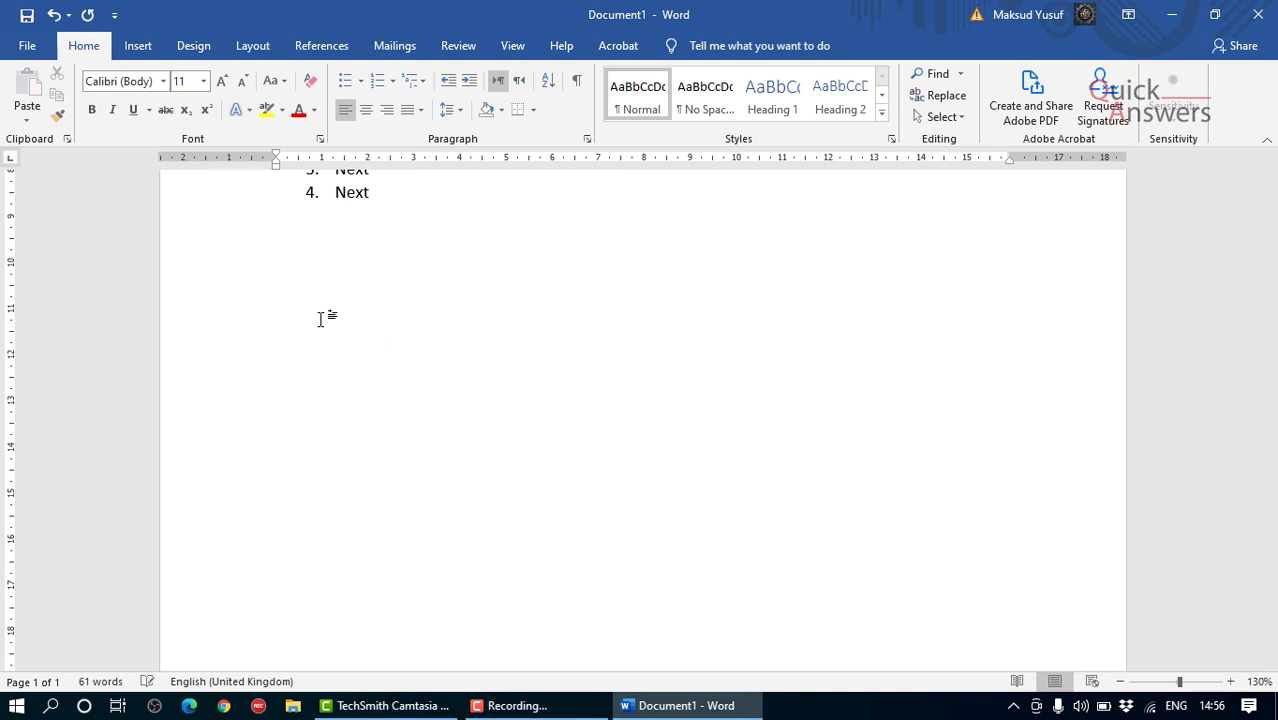
scroll(380, 337, "up", 1)
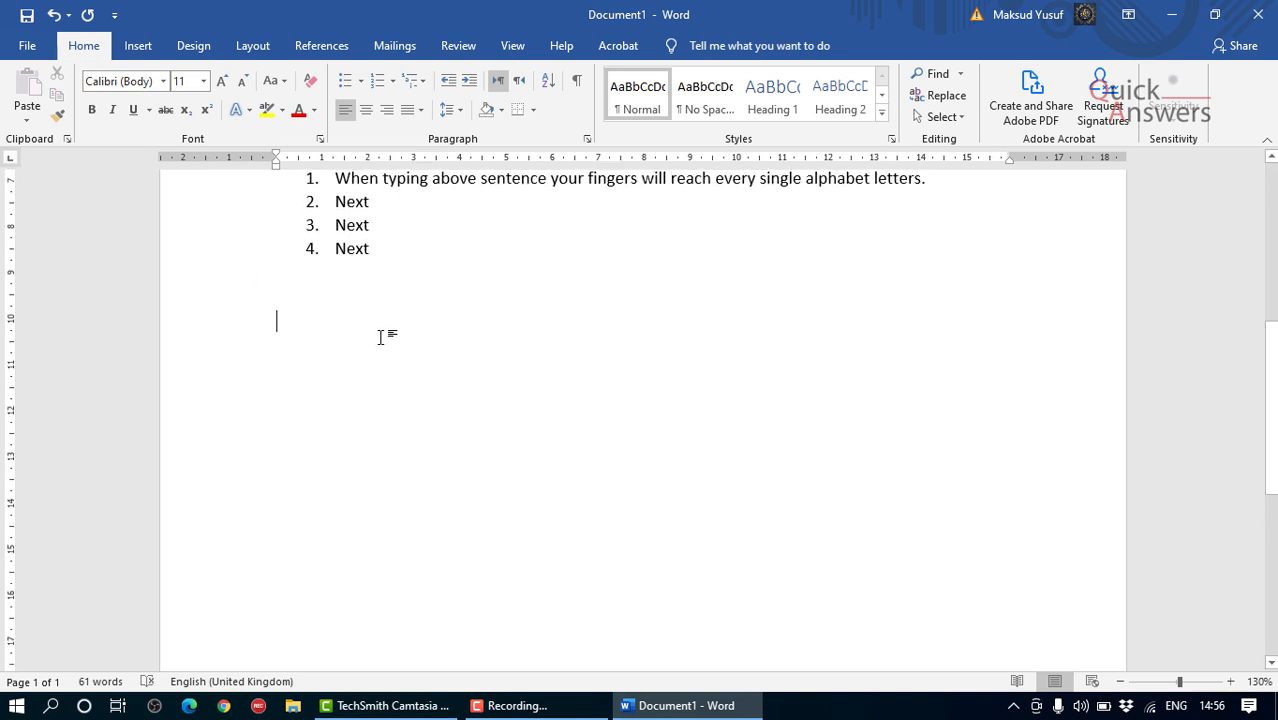
left_click(194, 46)
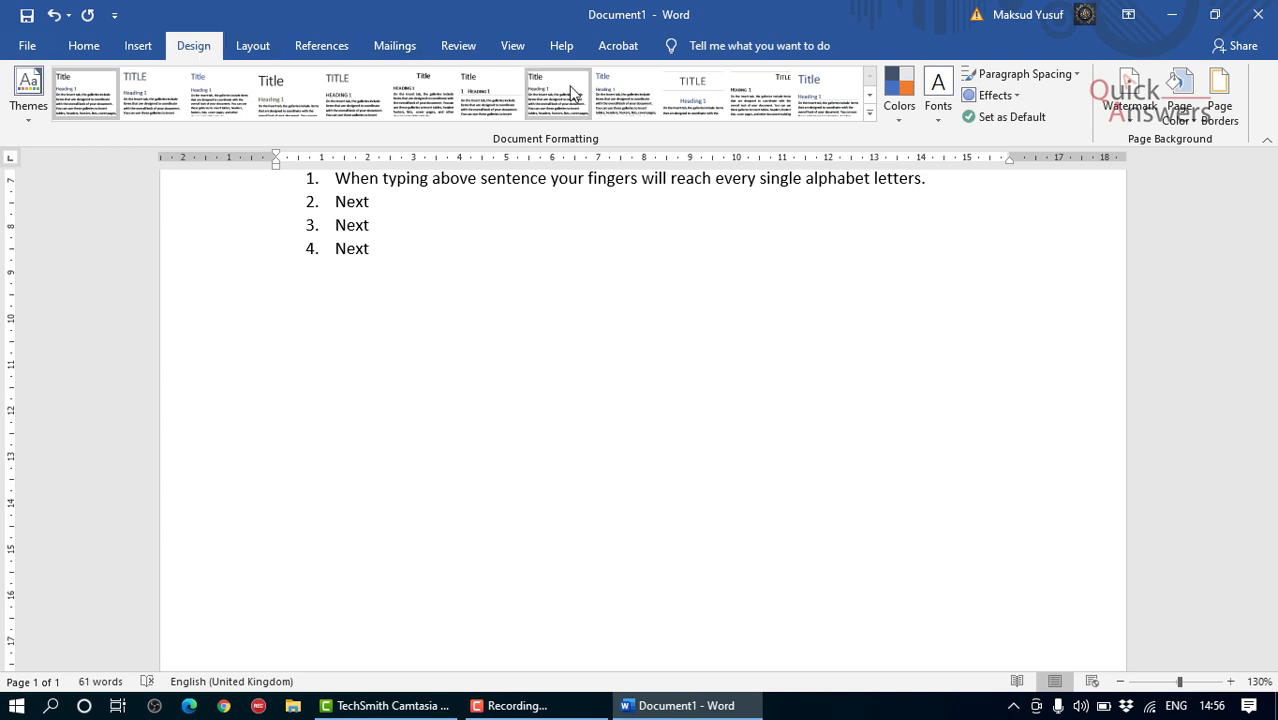
left_click(254, 47)
left_click(316, 50)
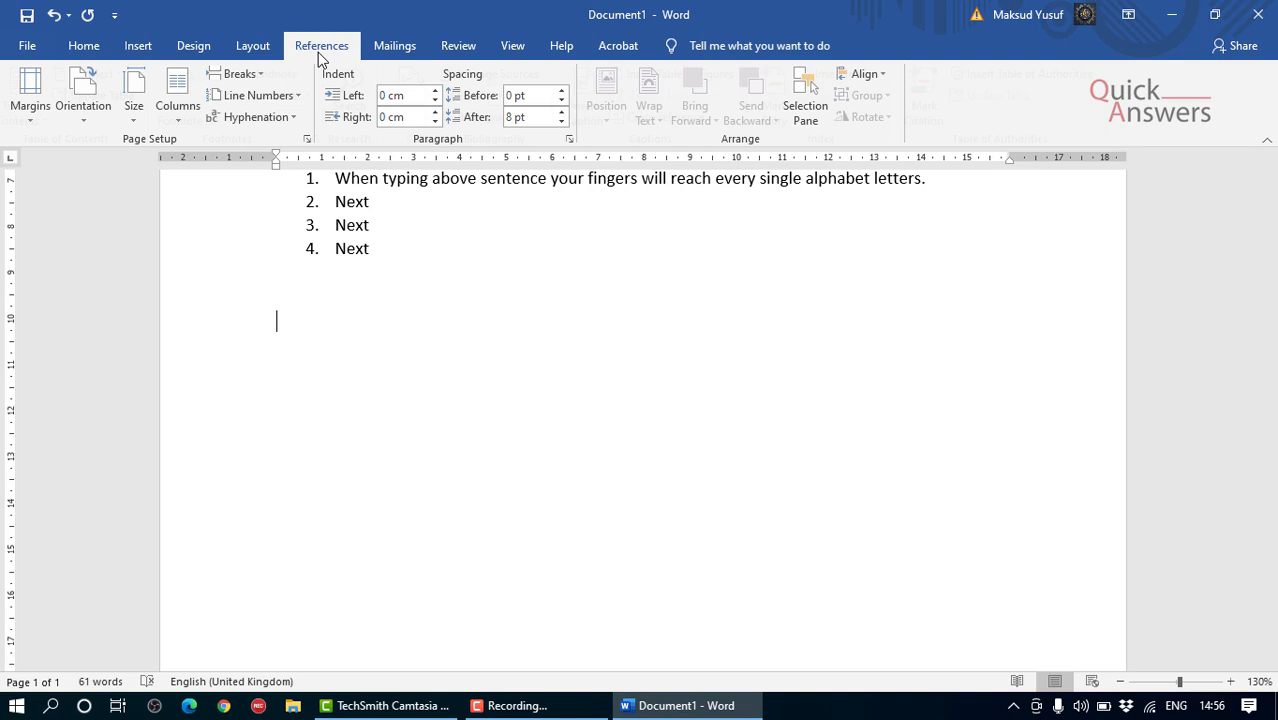
Step: Draw a circle about 4.15 cm wide below the second numbered list and give it the white-filled green outline style
left_click(135, 46)
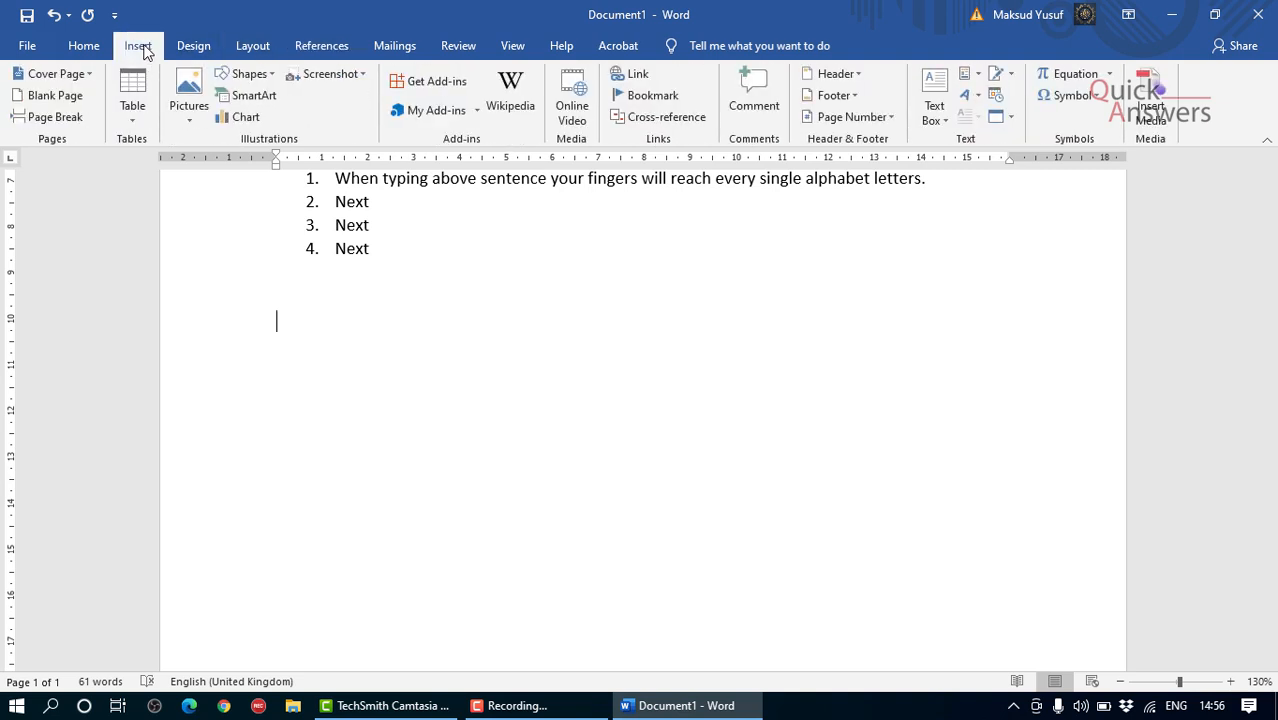
left_click(241, 74)
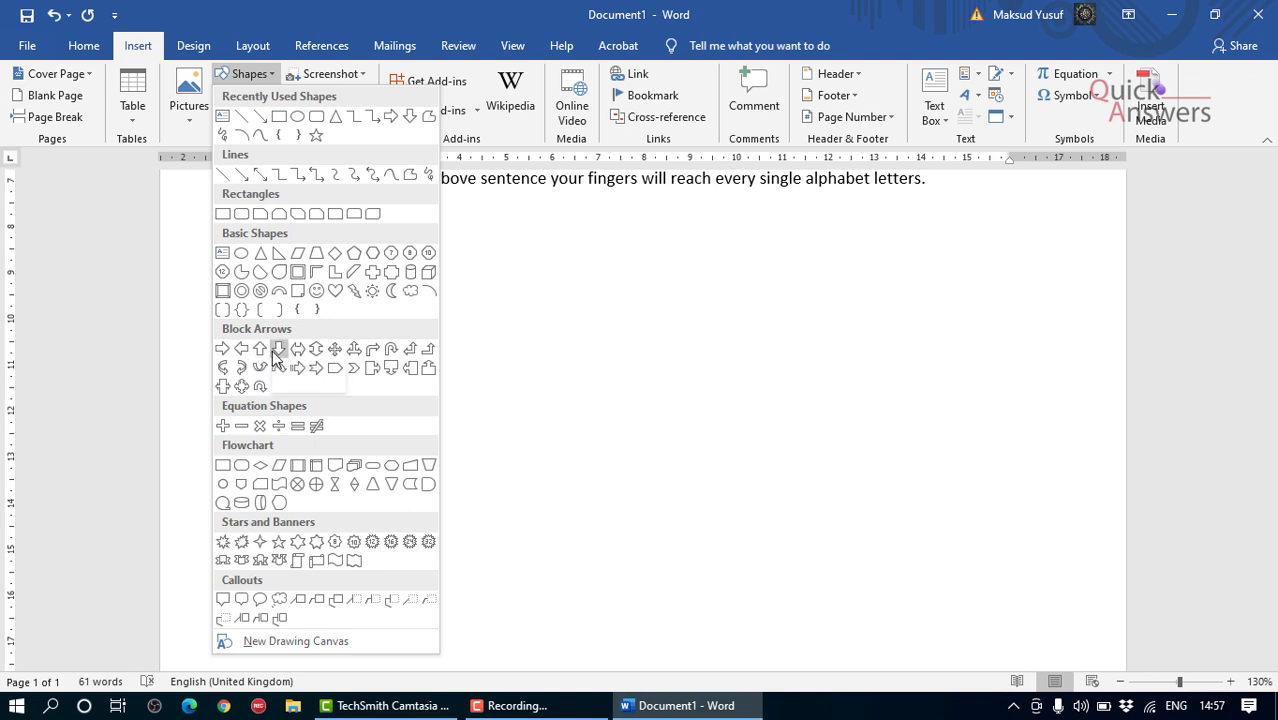
left_click(303, 117)
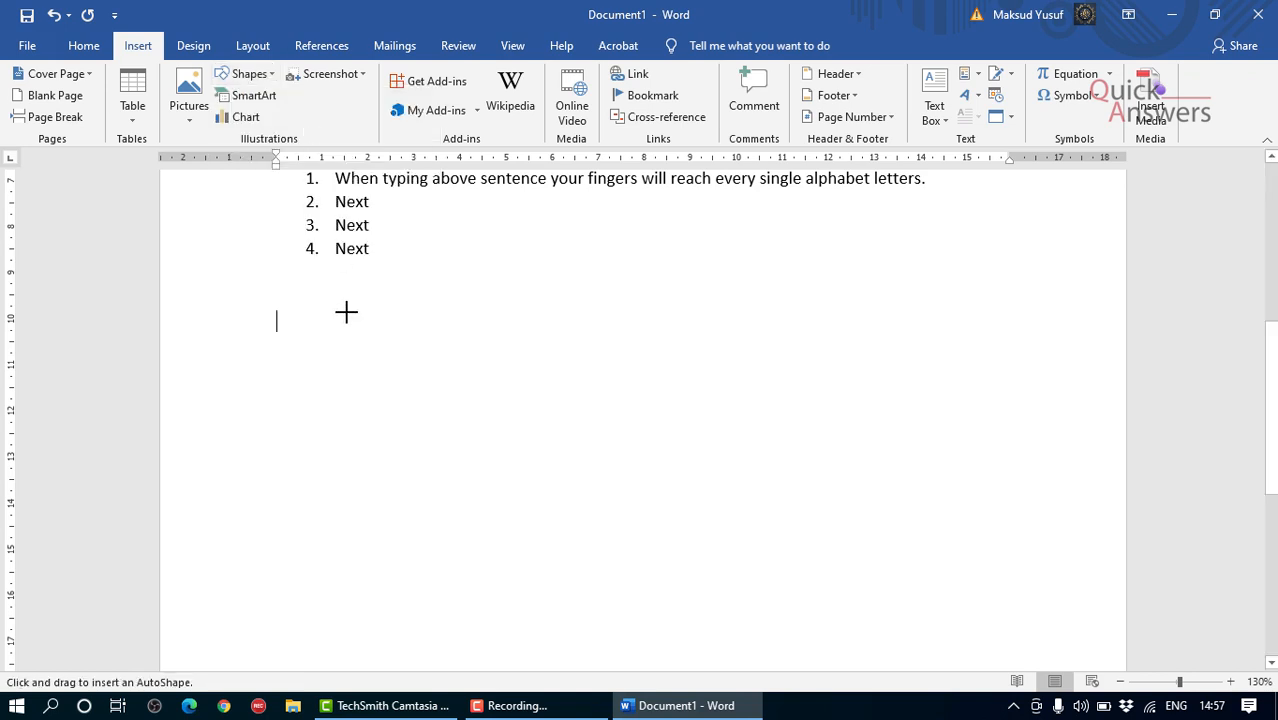
mouse_move(345, 311)
left_mouse_down()
mouse_move(502, 377)
mouse_move(516, 408)
mouse_move(334, 370)
mouse_move(551, 454)
mouse_move(636, 449)
mouse_move(337, 234)
mouse_move(445, 290)
mouse_move(485, 228)
mouse_move(502, 417)
mouse_move(268, 374)
mouse_move(388, 371)
mouse_move(445, 405)
mouse_move(525, 482)
mouse_move(389, 370)
mouse_move(619, 636)
mouse_move(500, 529)
mouse_move(340, 297)
mouse_move(280, 245)
mouse_move(619, 548)
mouse_move(485, 445)
mouse_move(588, 536)
mouse_move(46, 331)
mouse_move(262, 317)
mouse_move(462, 505)
mouse_move(381, 397)
mouse_move(468, 480)
mouse_move(377, 334)
mouse_move(523, 503)
left_mouse_up()
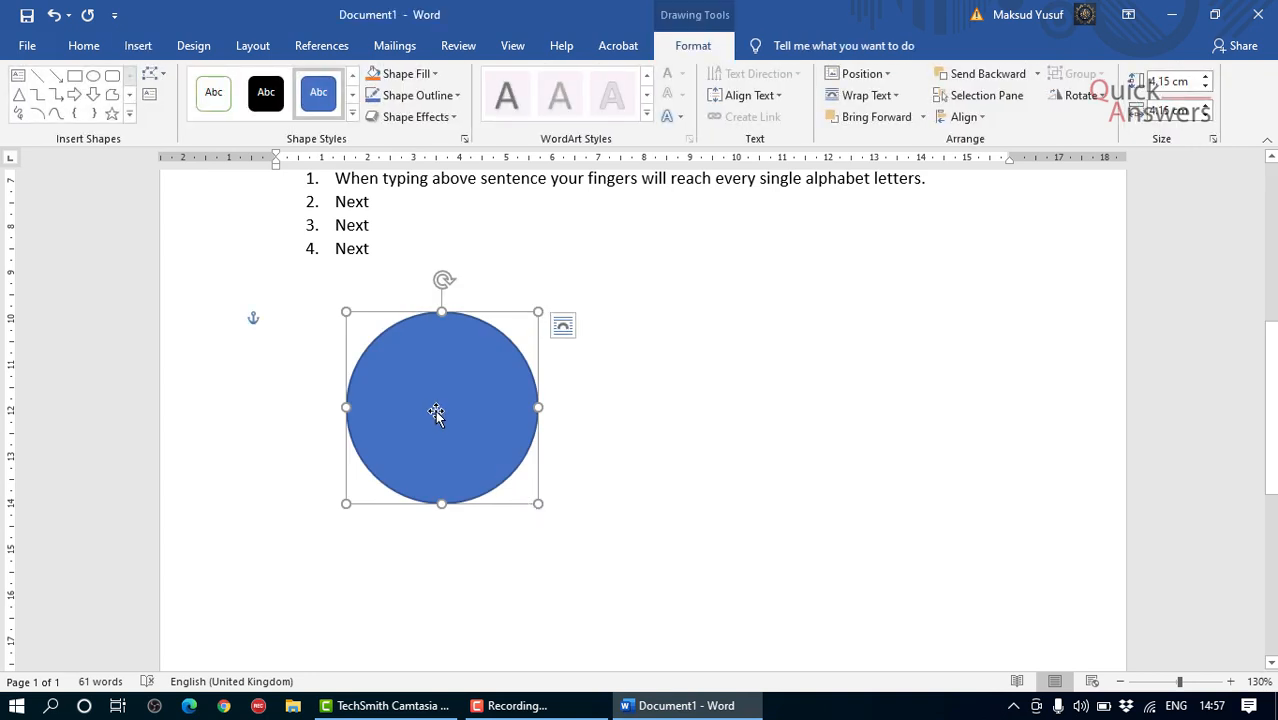
left_click(201, 86)
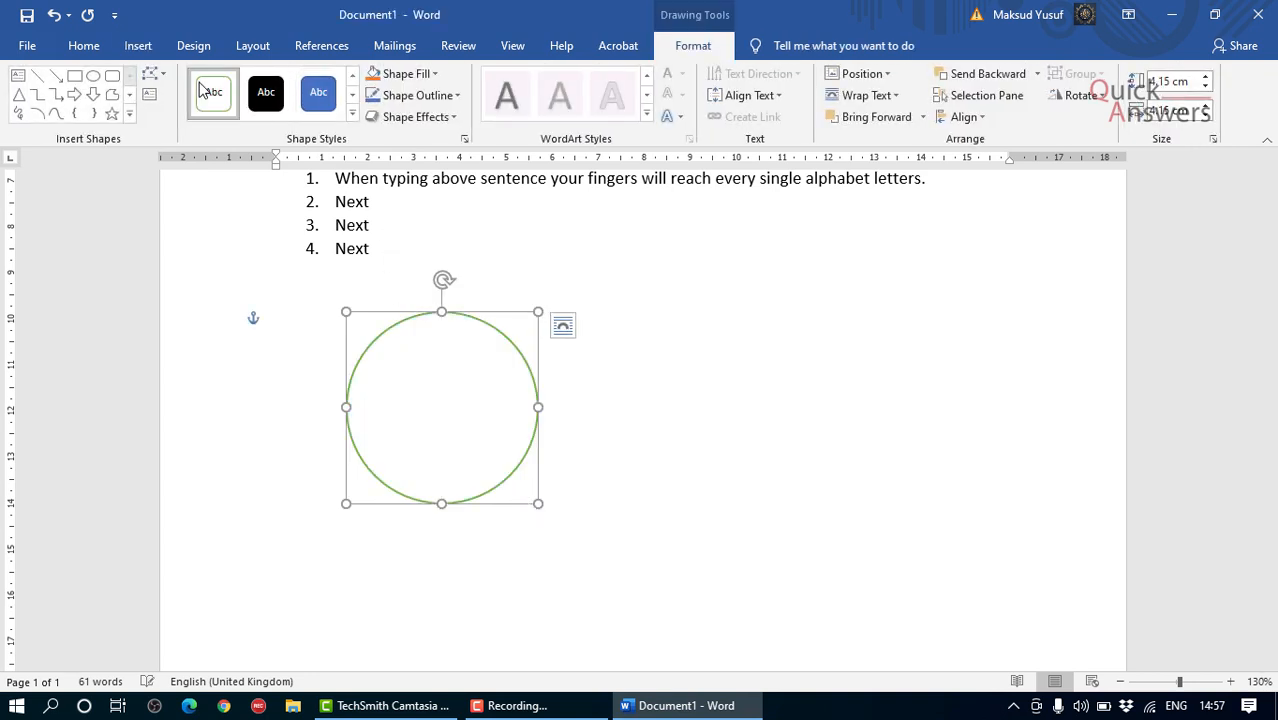
Step: Apply the solid blue shape style and the green gradient shape style with a shadow to the circle, and deselect it
left_click(318, 93)
left_click(351, 114)
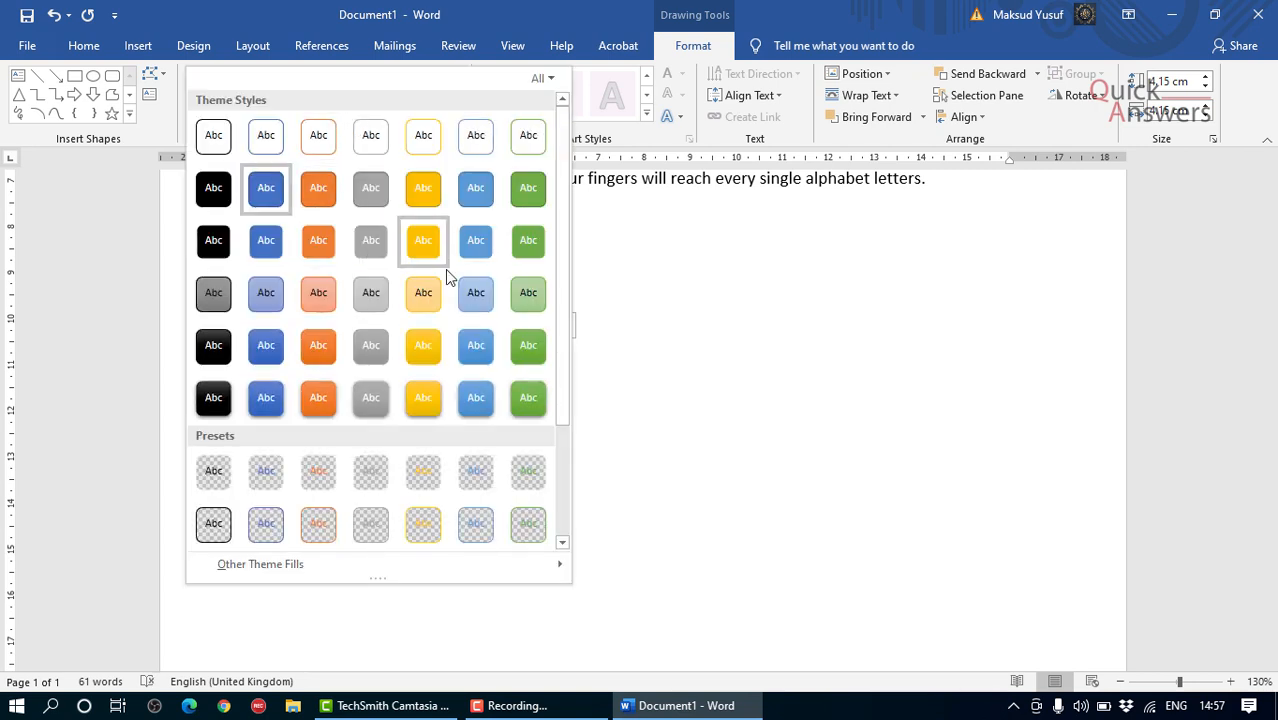
left_click(531, 401)
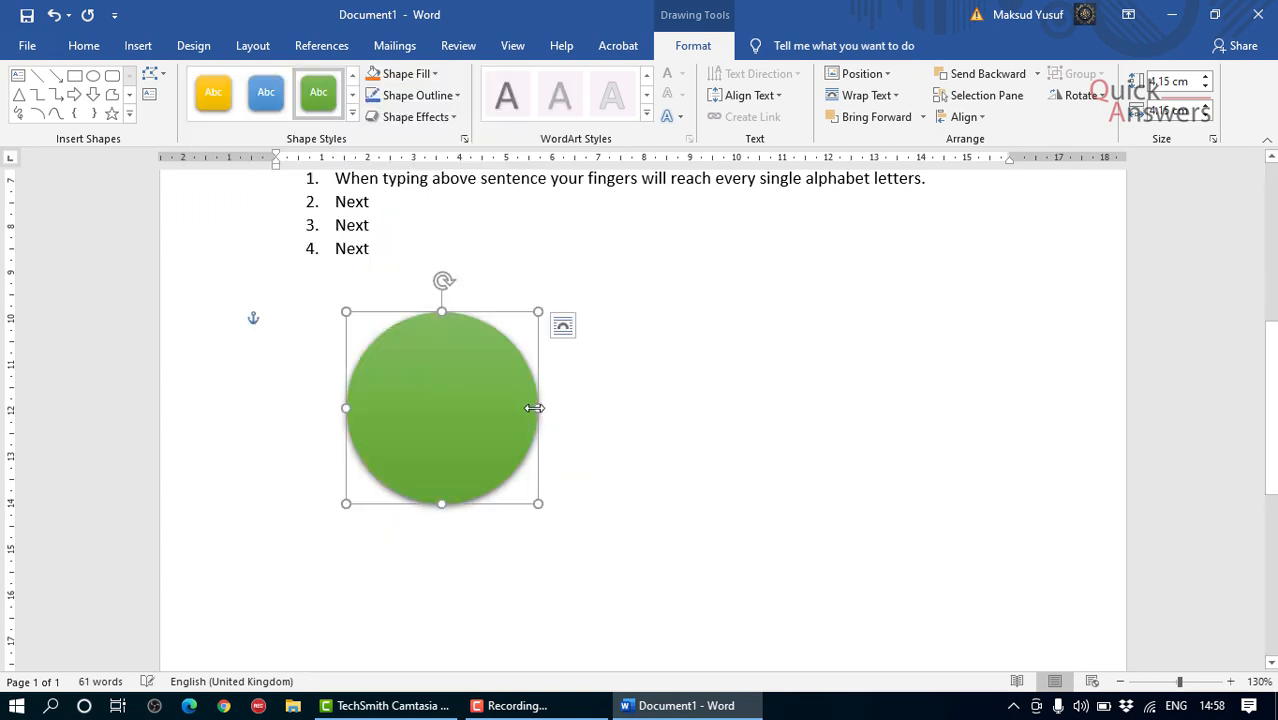
left_click(614, 410)
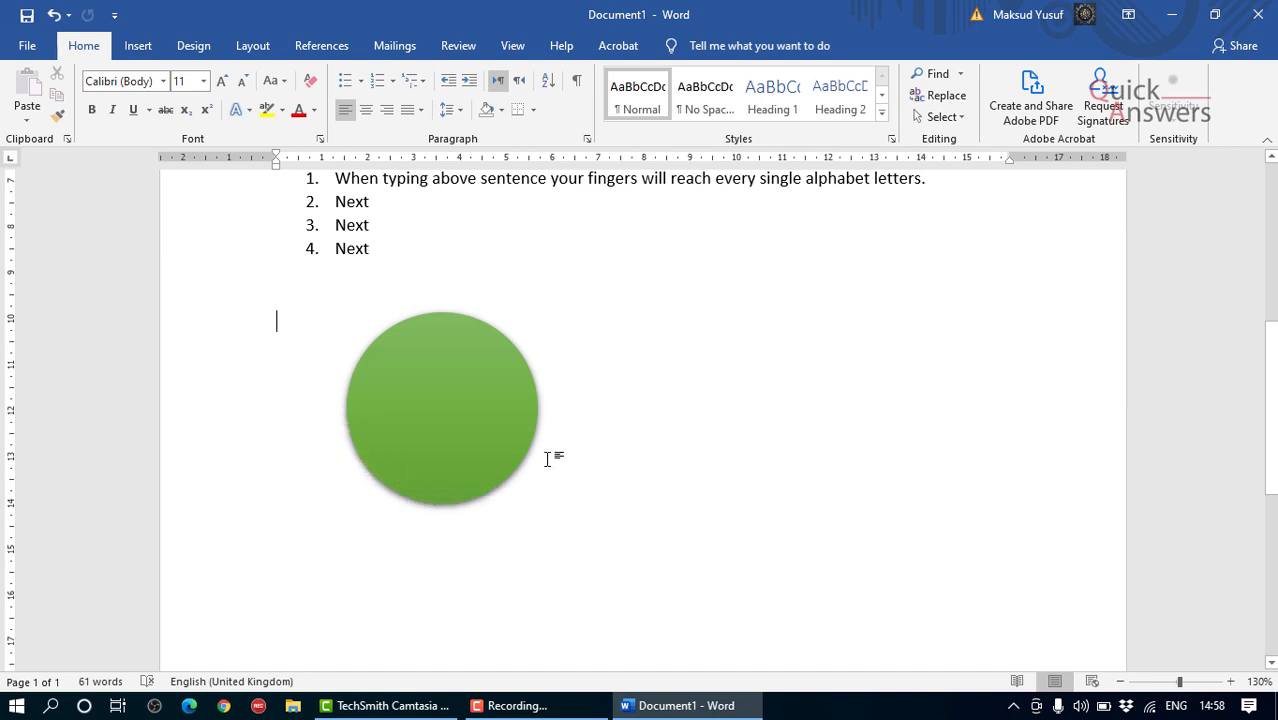
Step: Undo the circle's latest shape styles back to the green outline and deselect it
key("ctrl+z")
key("ctrl+z")
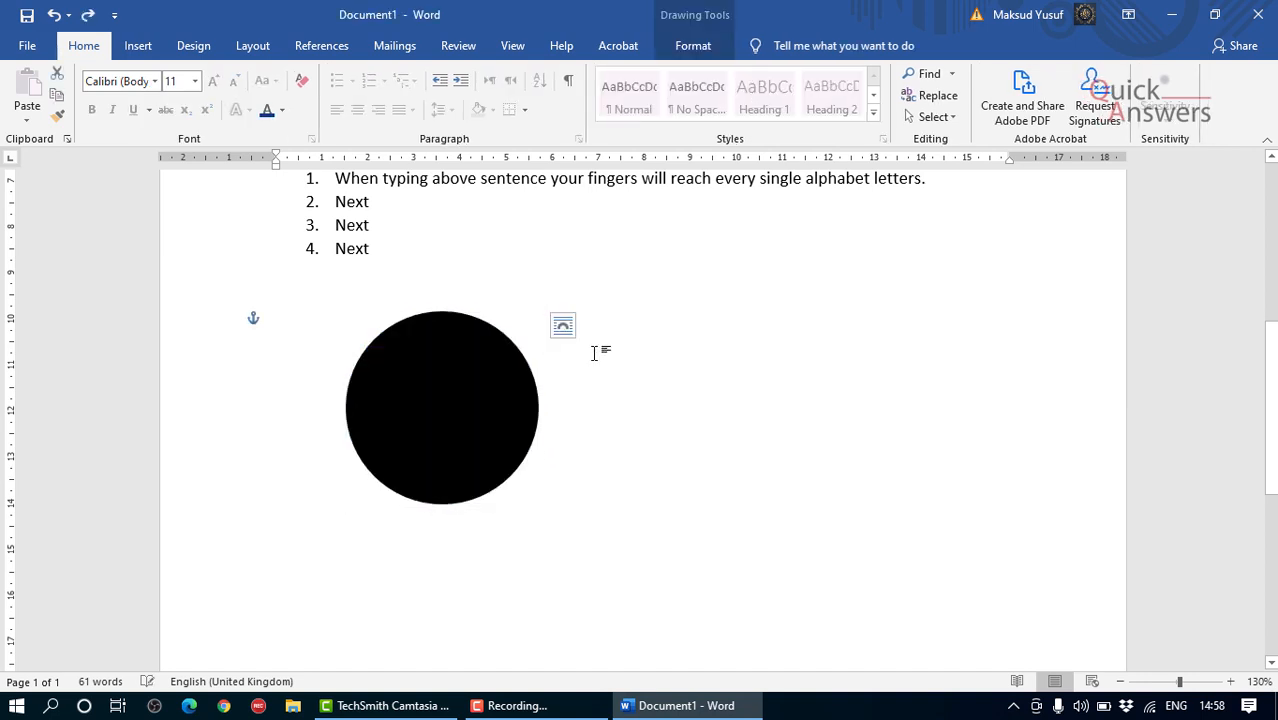
key("ctrl+y")
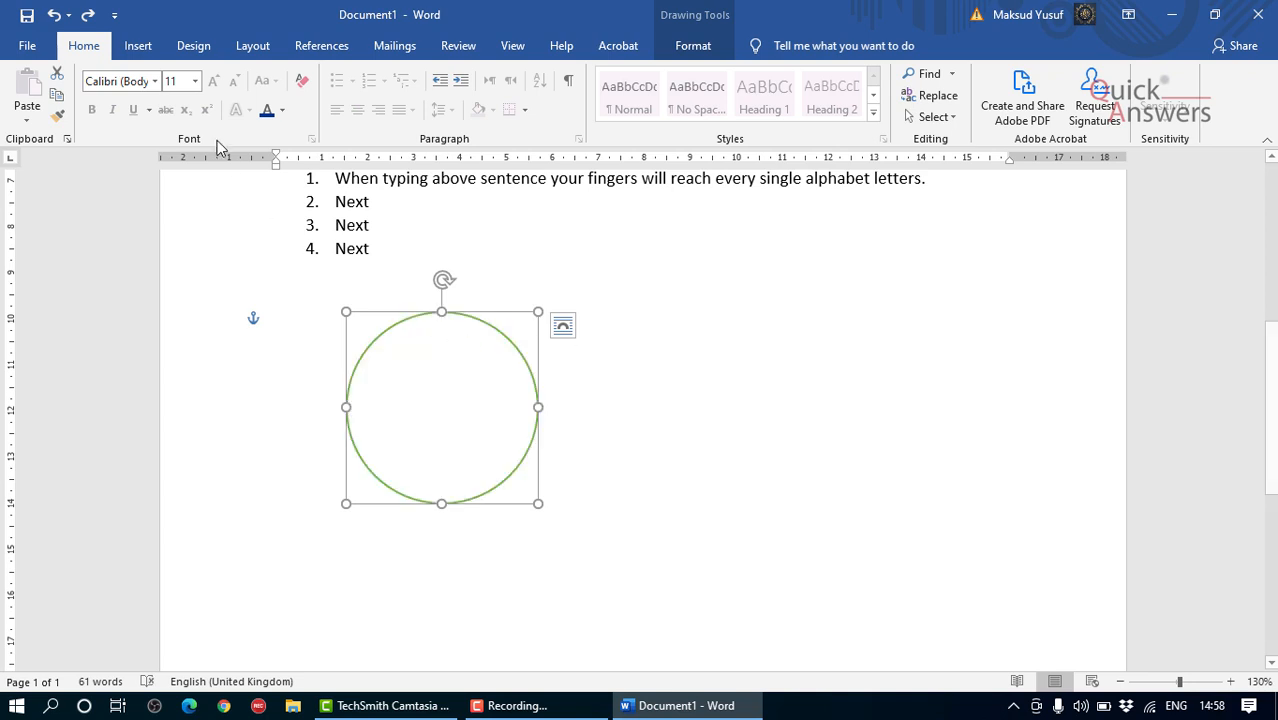
left_click(139, 53)
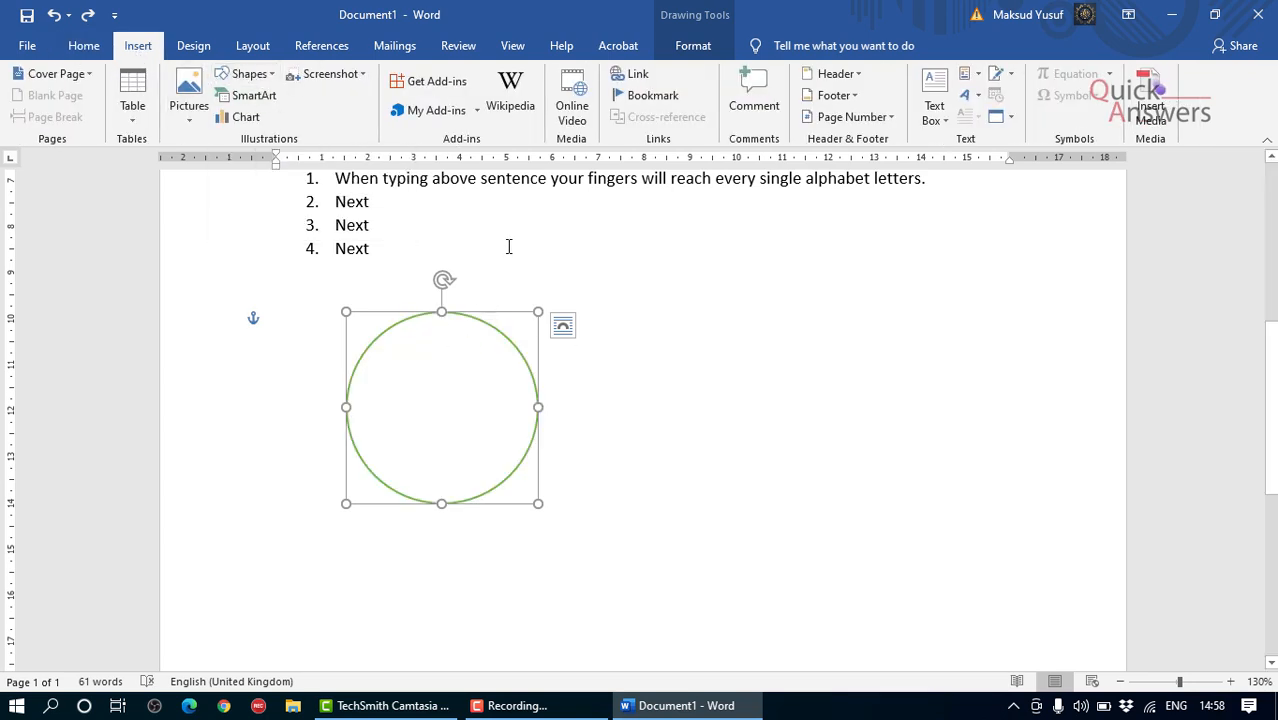
left_click(485, 277)
left_click(457, 336)
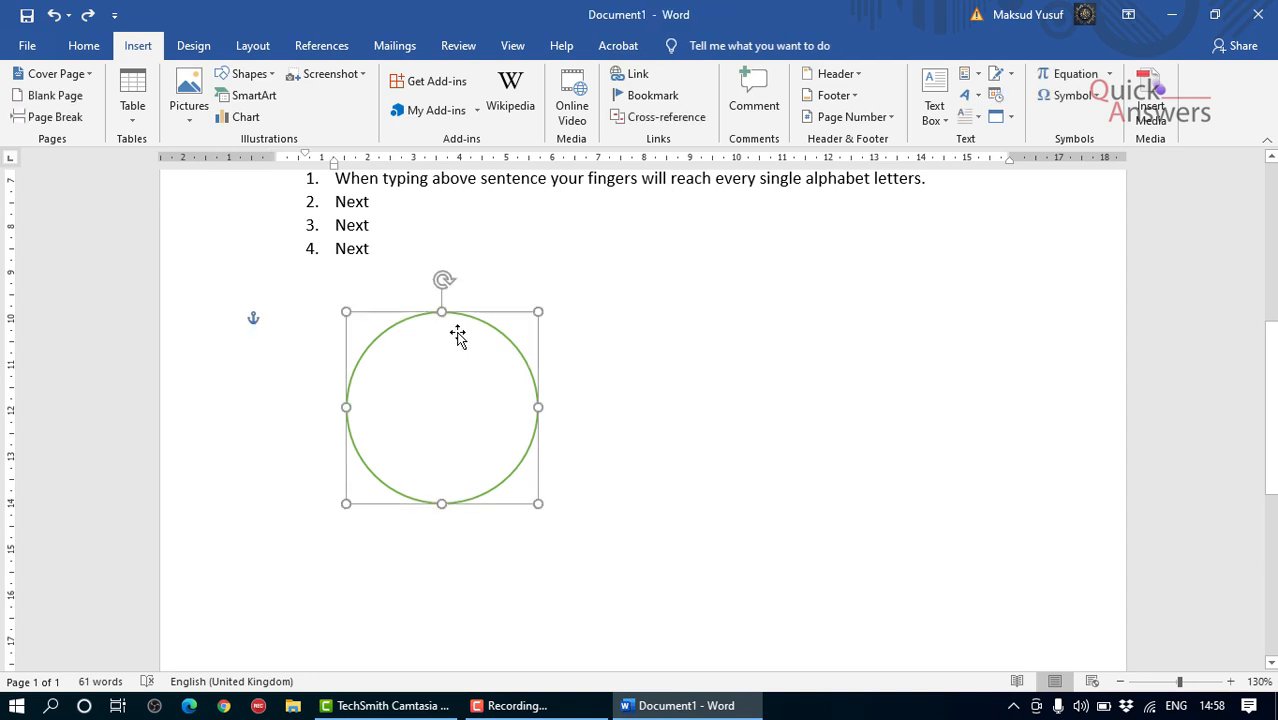
left_click(392, 266)
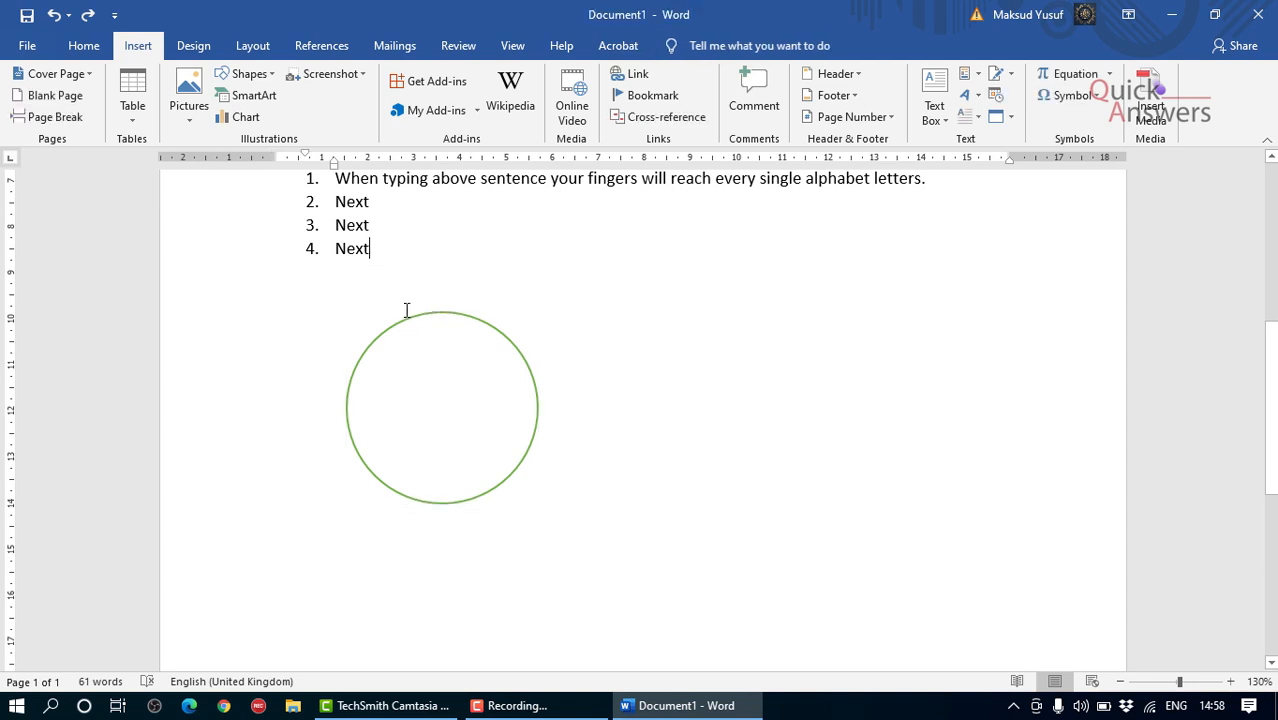
Step: Examine the text effect presets and the outline, shadow and number style options without applying any
scroll(396, 352, "up", 1)
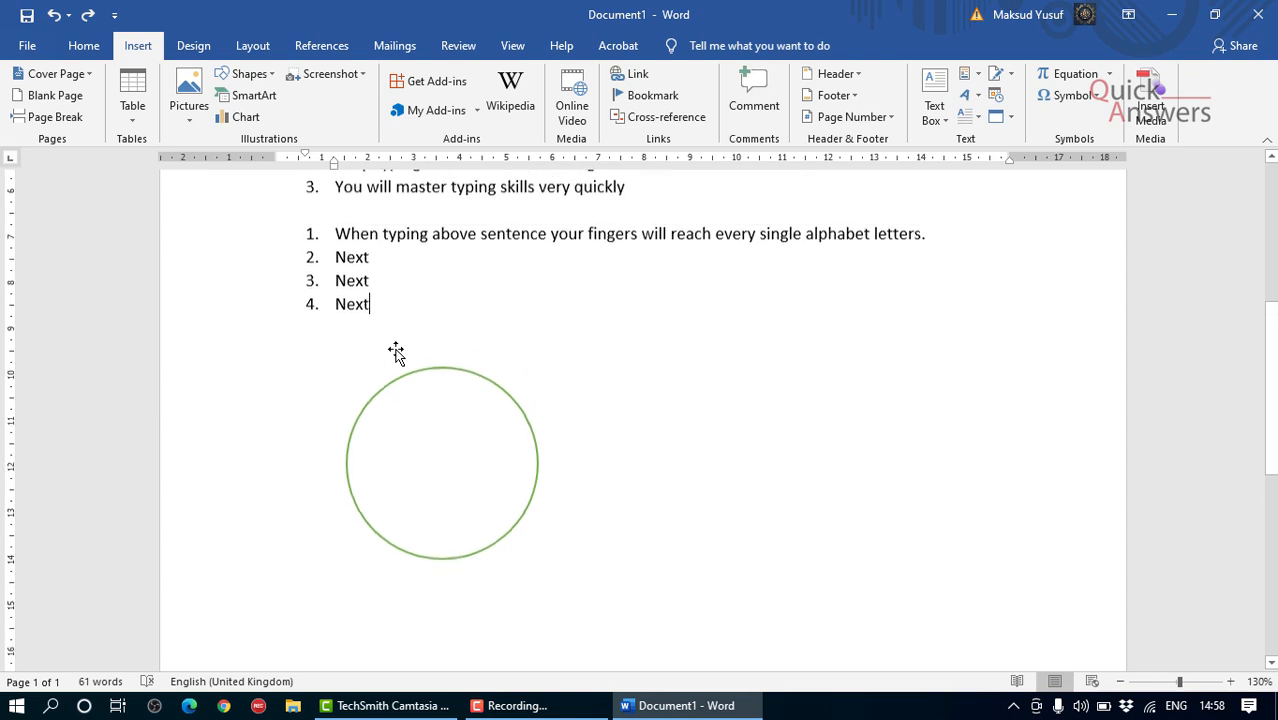
left_click(82, 48)
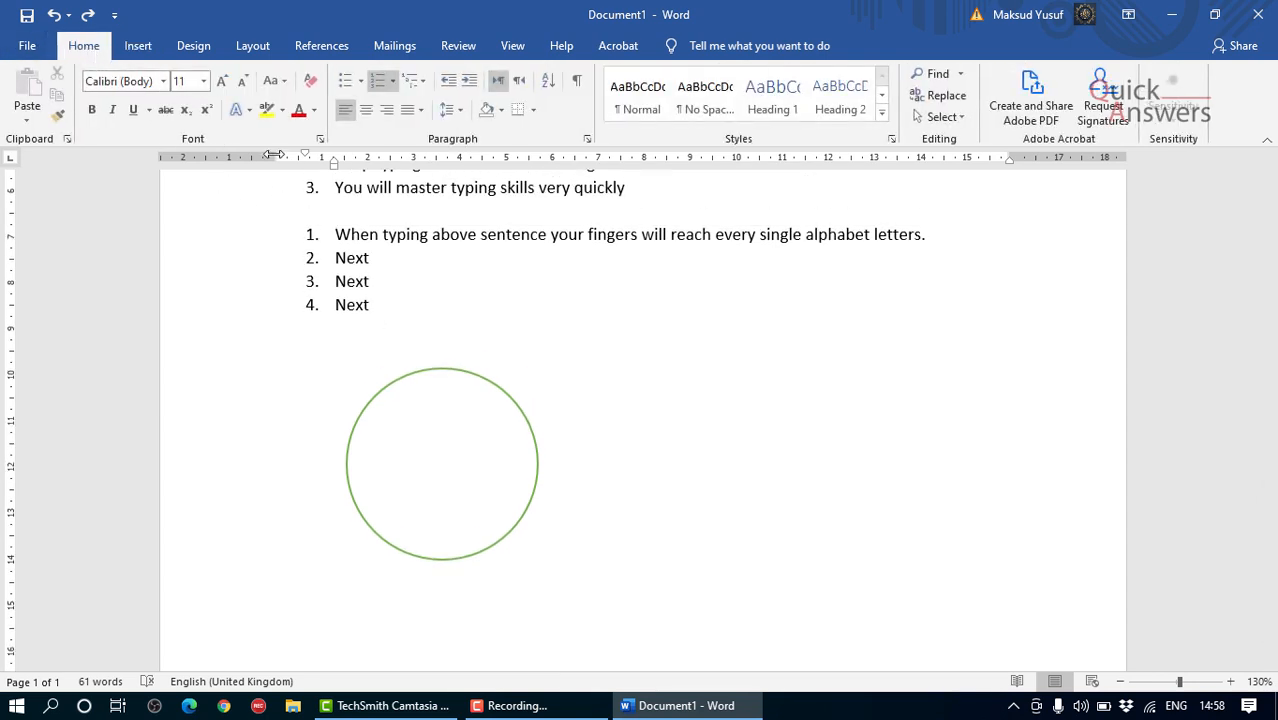
left_click(237, 110)
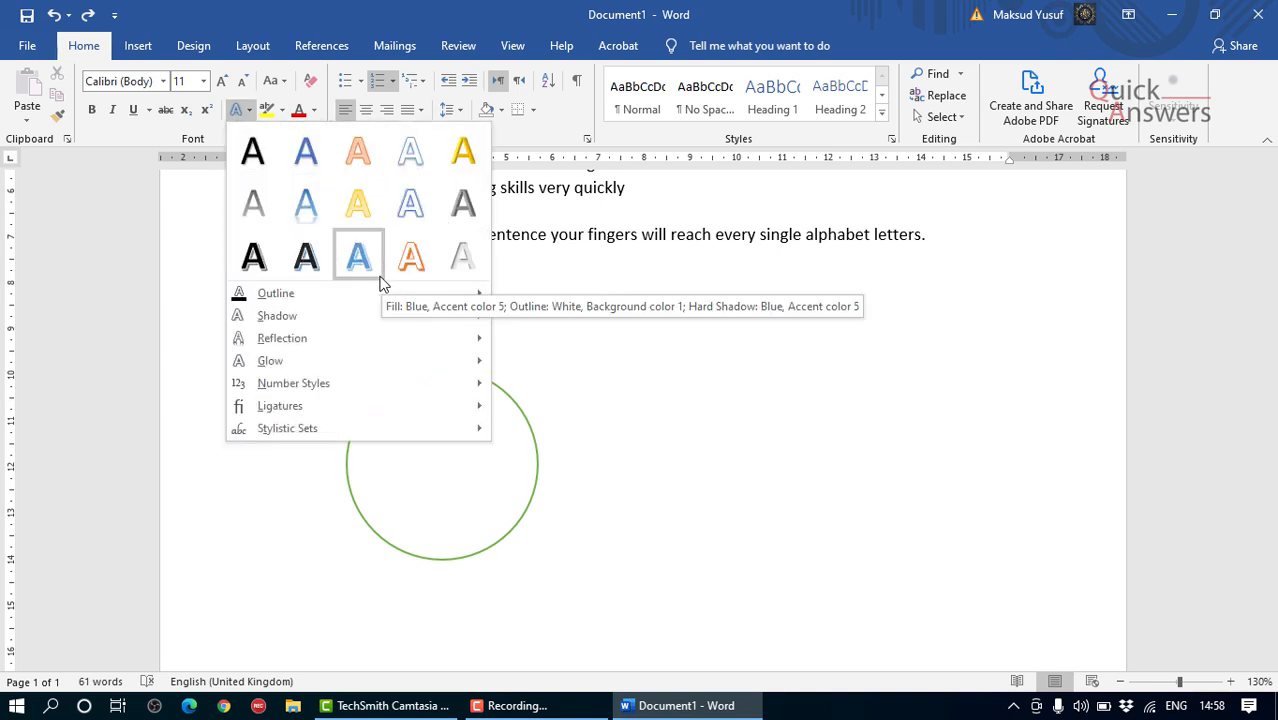
mouse_move(372, 293)
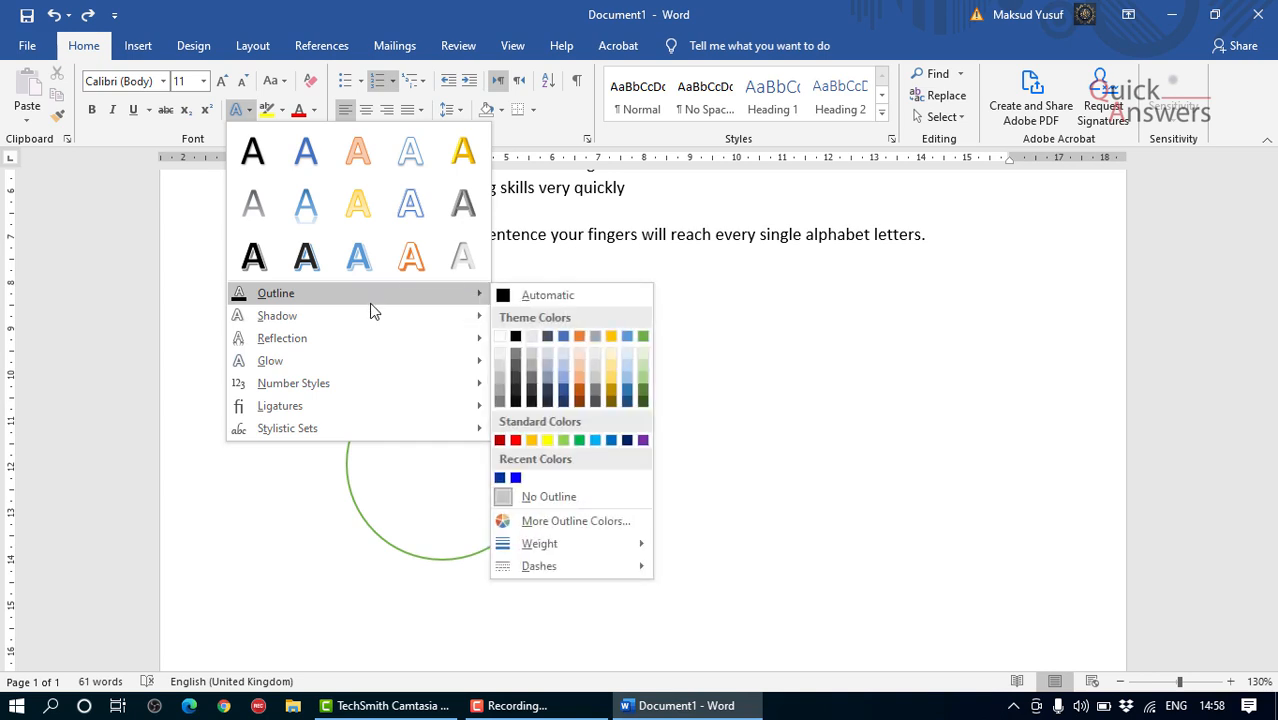
mouse_move(371, 333)
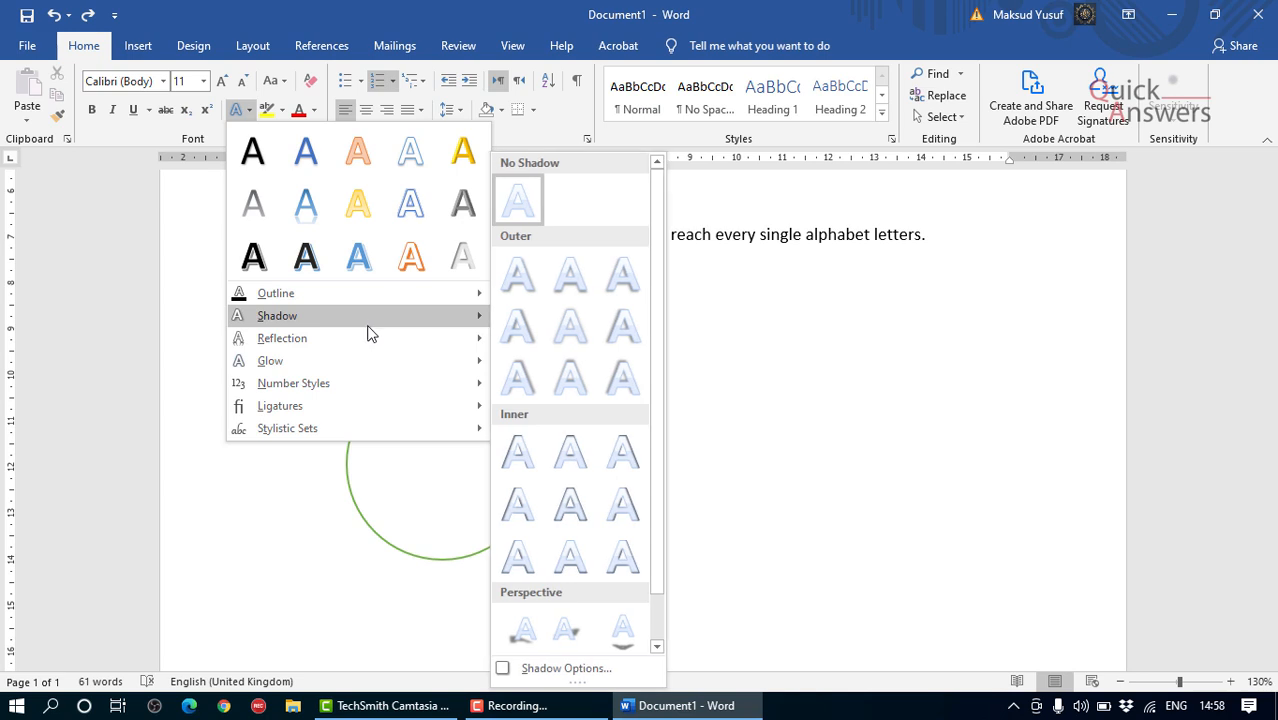
mouse_move(365, 381)
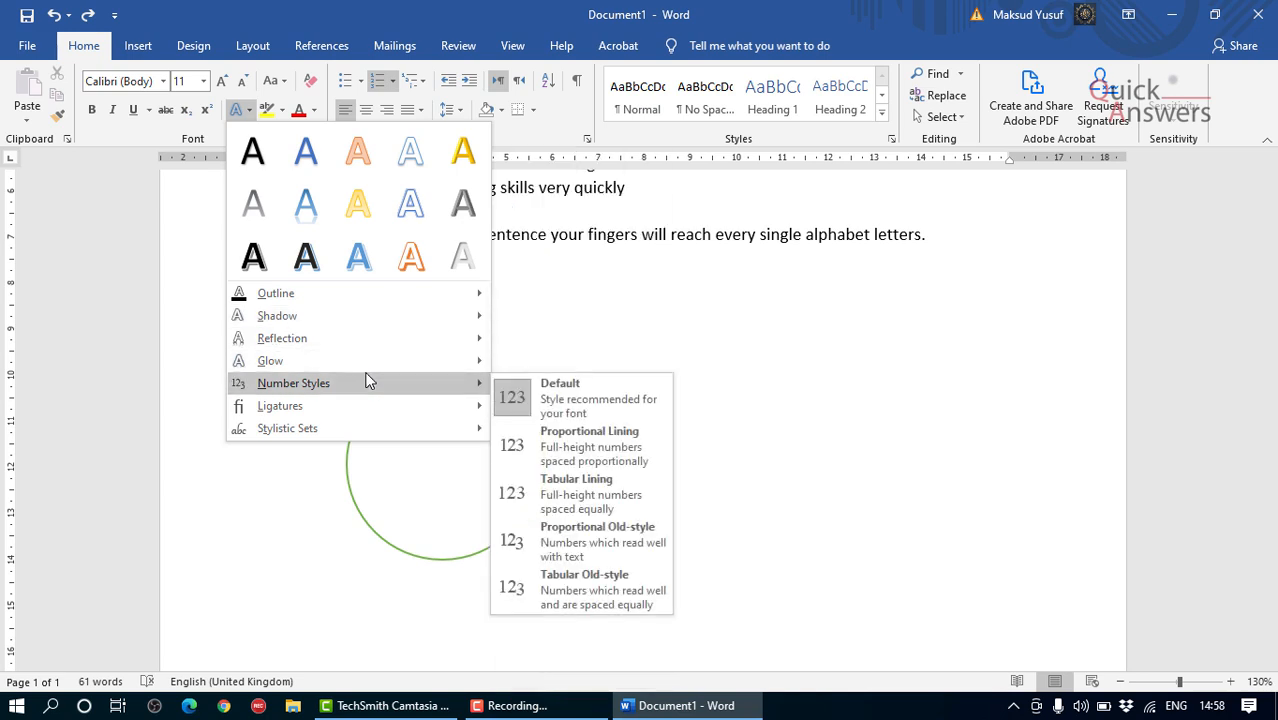
left_click(638, 272)
left_click(450, 370)
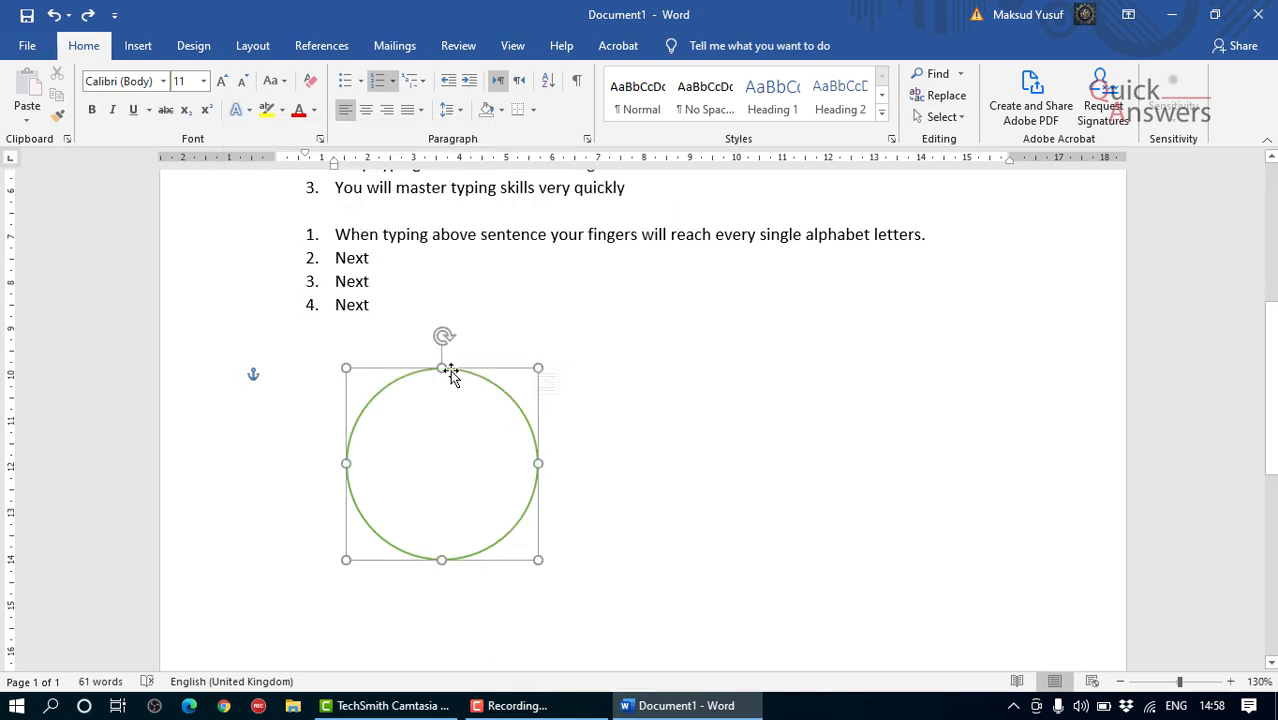
left_click(427, 325)
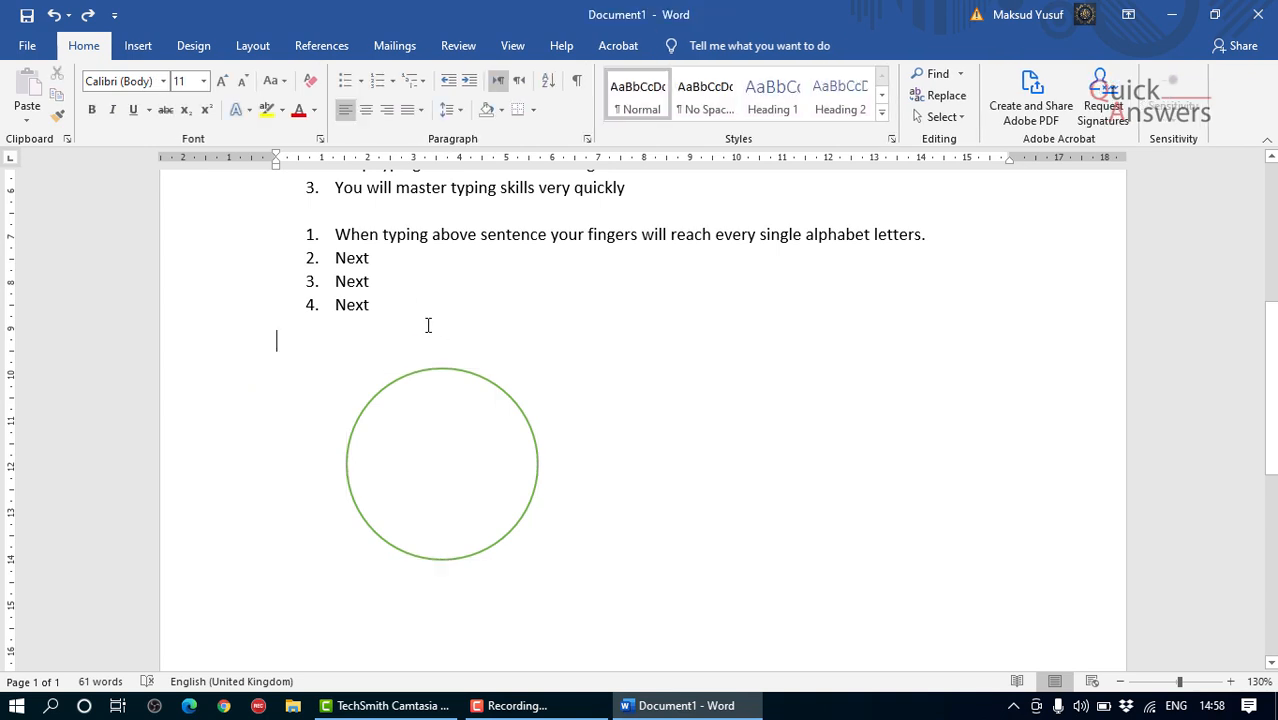
Step: Apply the gold-filled text effect to the "A – Z Letters" heading and deselect it
scroll(372, 266, "down", 1)
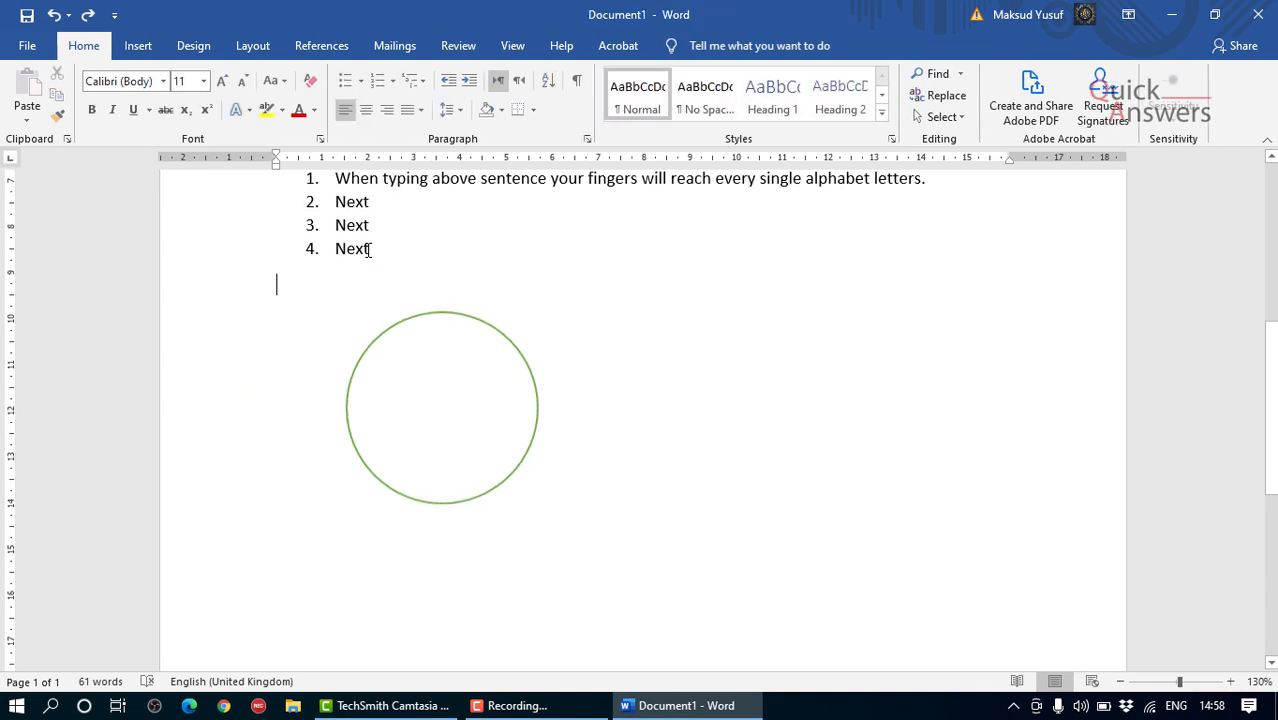
scroll(368, 250, "up", 5)
left_click_drag(451, 289, 277, 288)
left_click(249, 110)
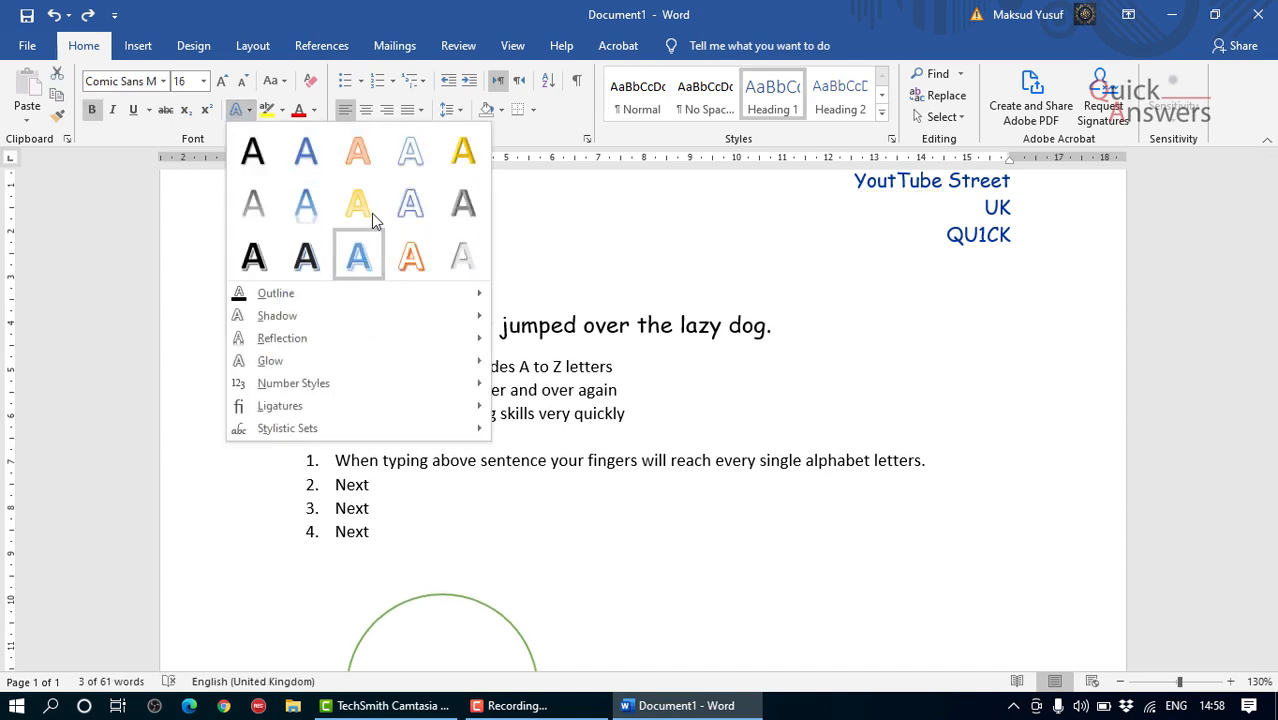
left_click(460, 162)
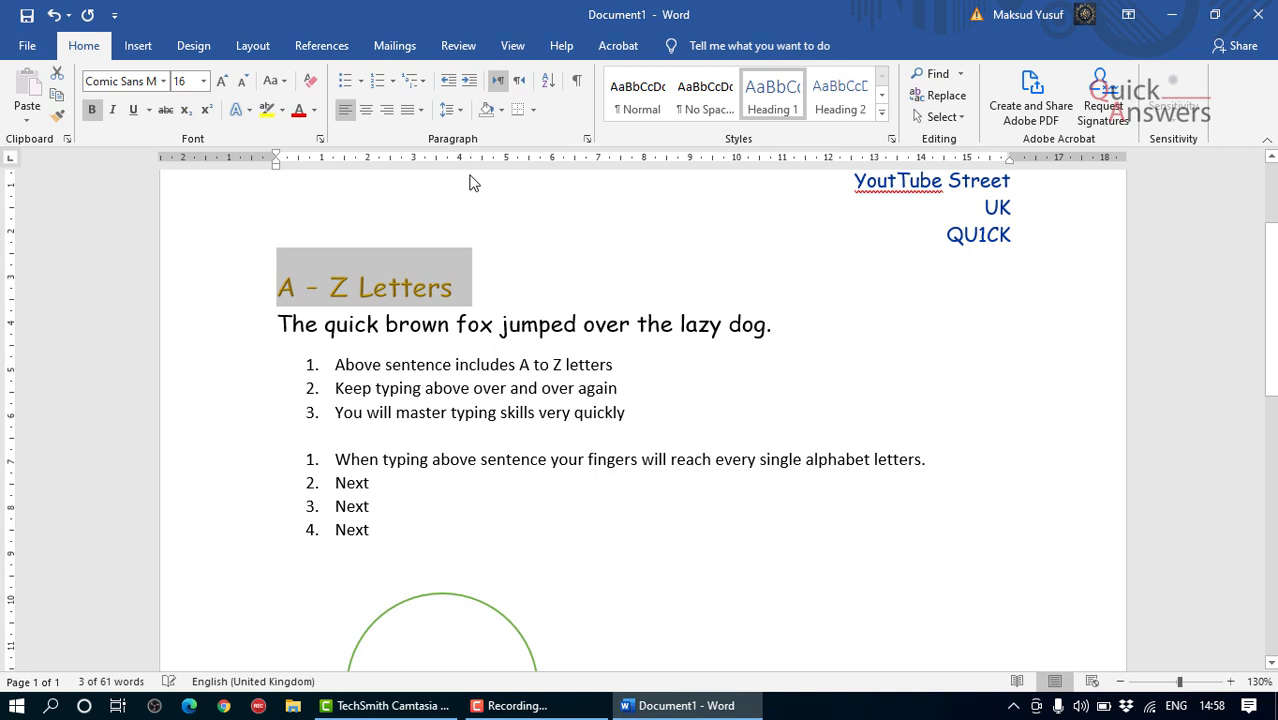
left_click(455, 313)
Step: Apply the blue gradient text effect with reflection to the "A – Z Letters" heading and deselect it
left_click_drag(428, 295, 274, 285)
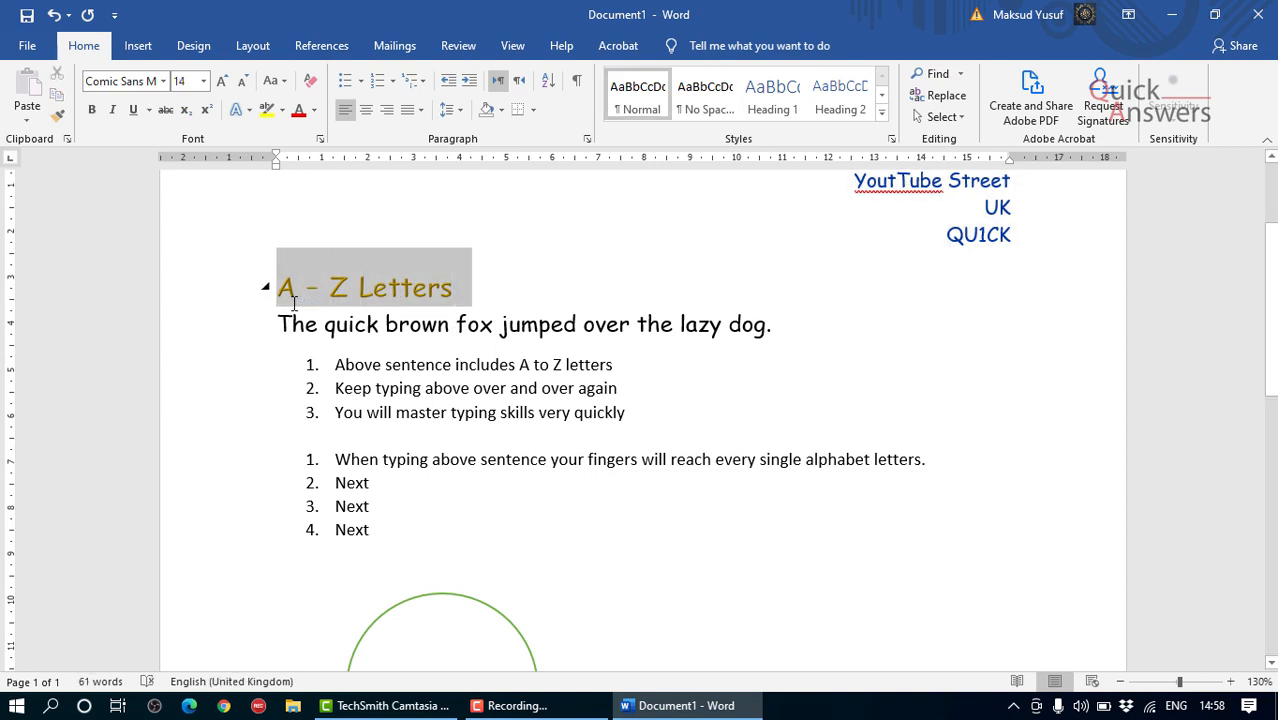
left_click(250, 110)
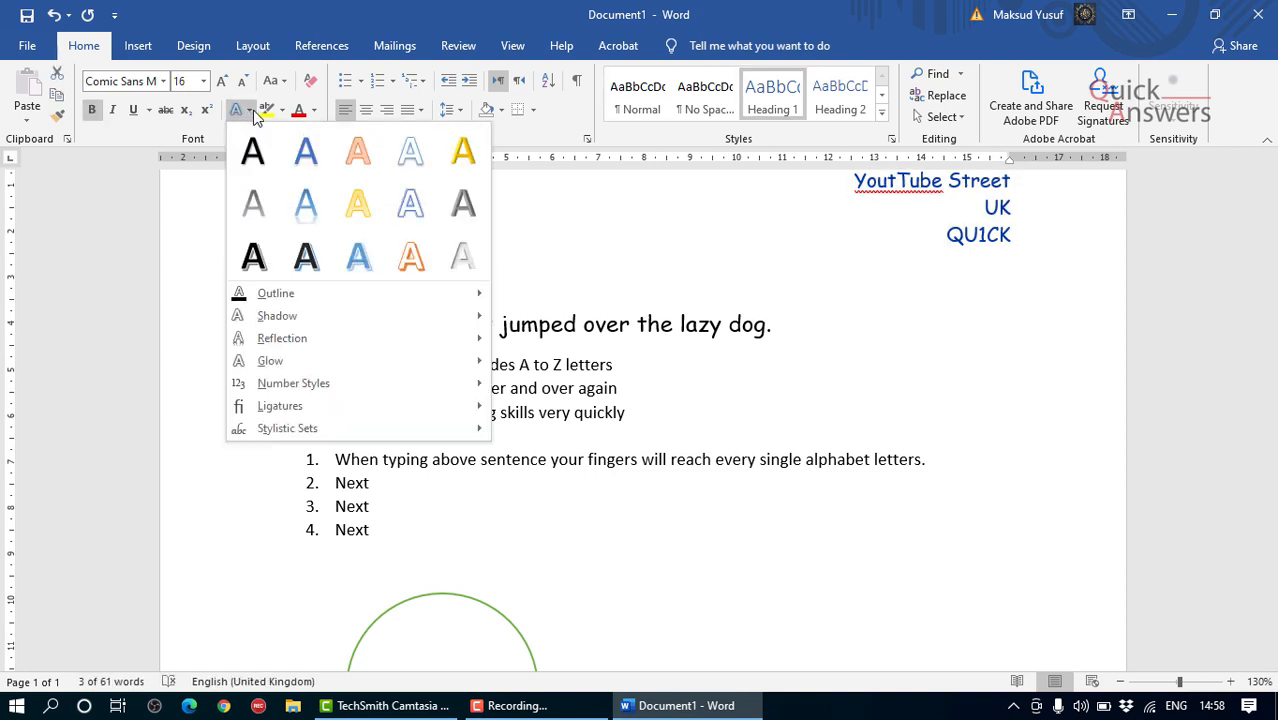
left_click(318, 230)
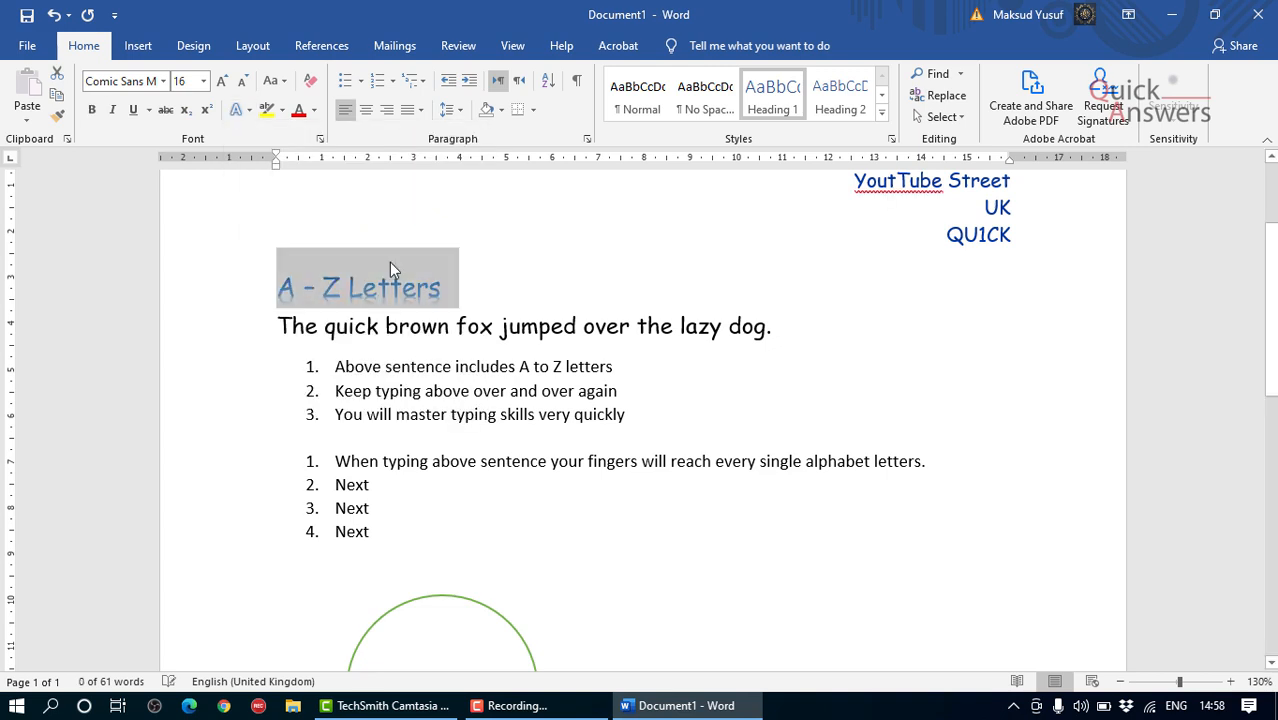
left_click(459, 332)
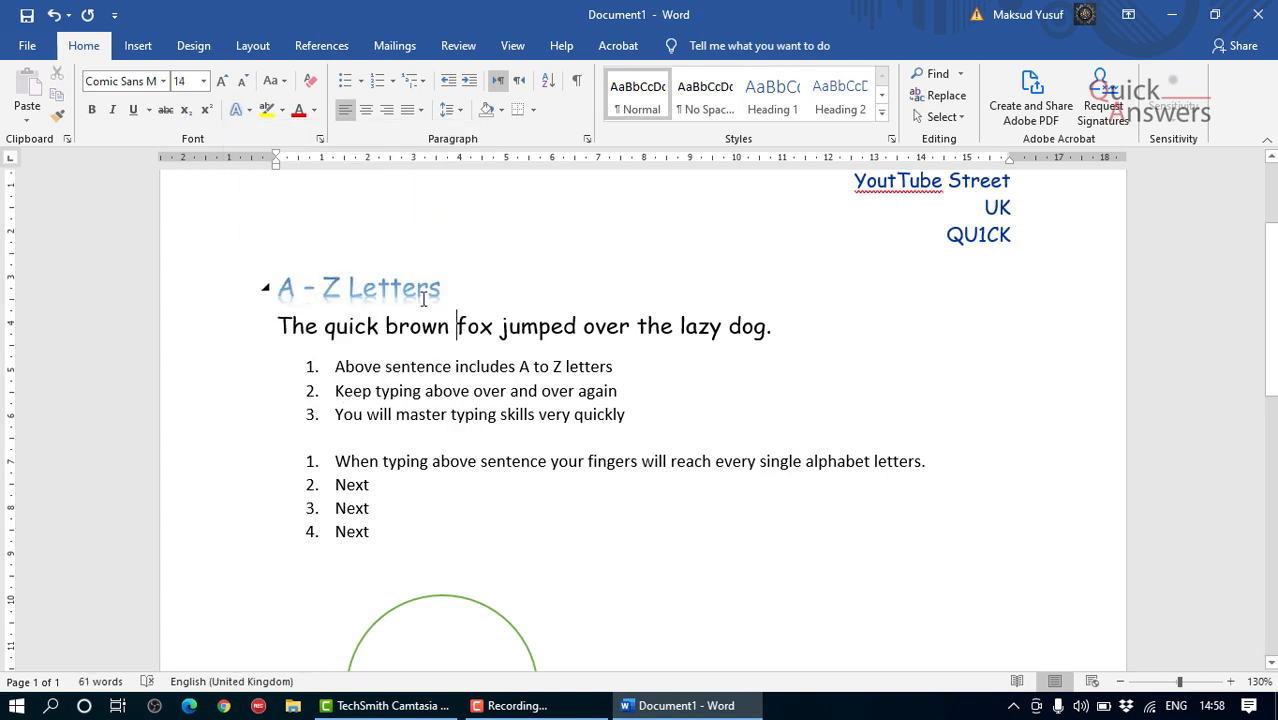
Step: Move the green-outlined circle slightly left and up beneath the second numbered list and deselect it
scroll(426, 310, "down", 3)
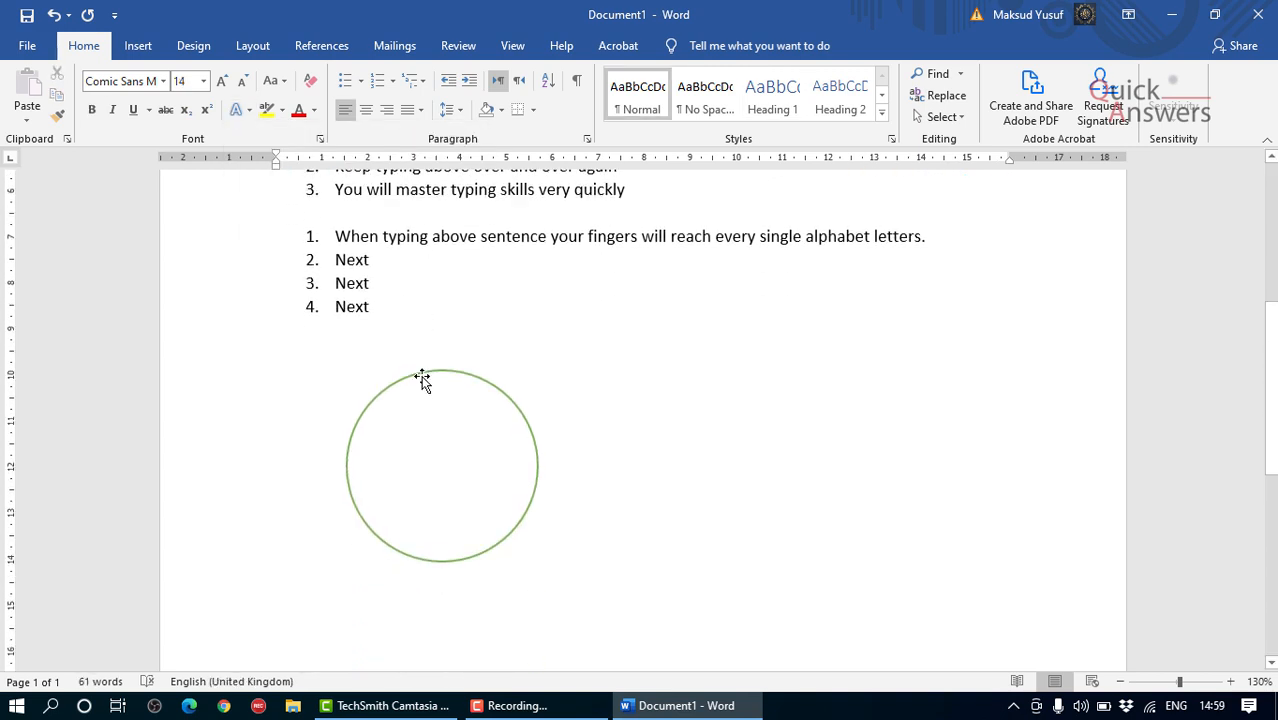
left_click(422, 380)
scroll(422, 378, "down", 1)
scroll(422, 380, "up", 1)
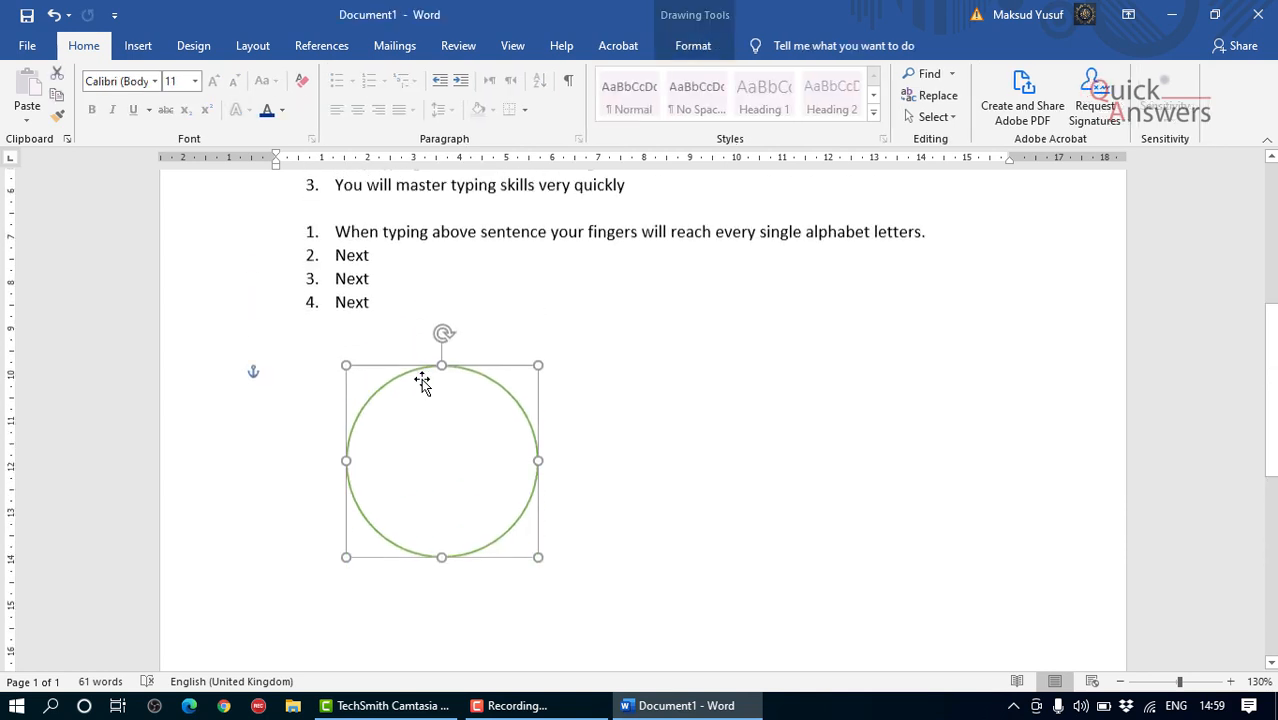
left_click_drag(422, 380, 379, 361)
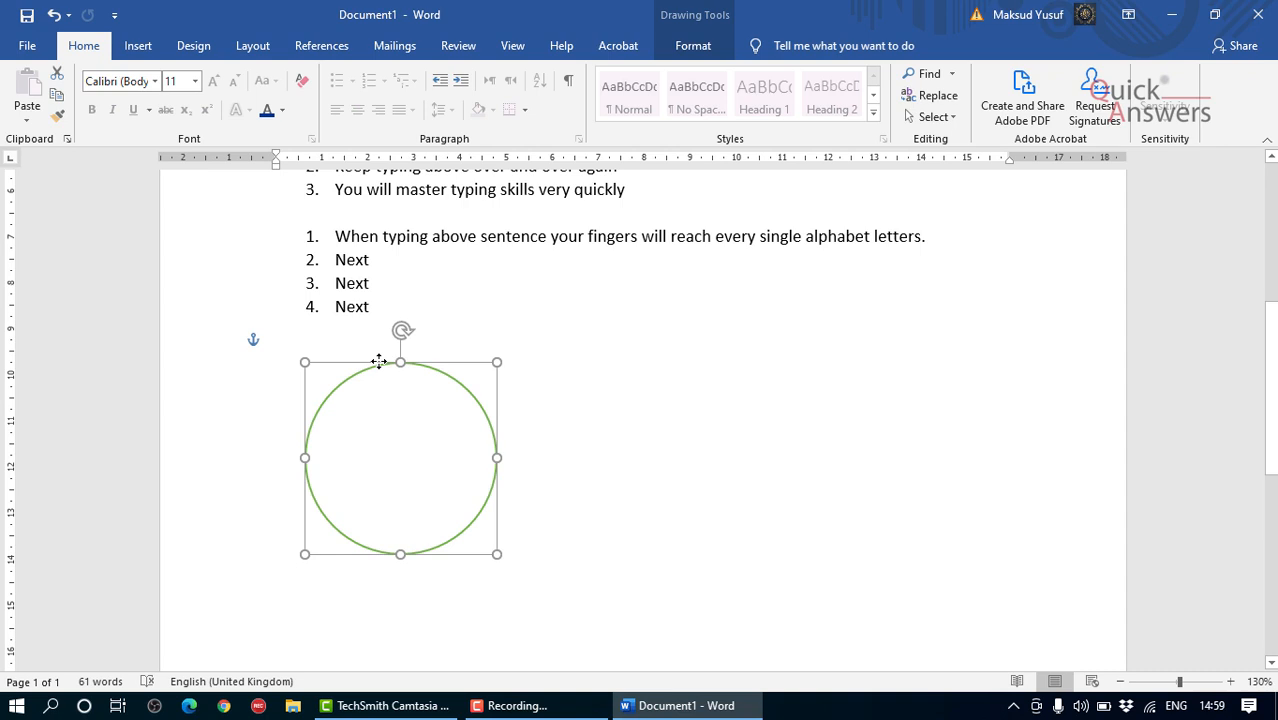
left_click(540, 347)
scroll(538, 343, "up", 3)
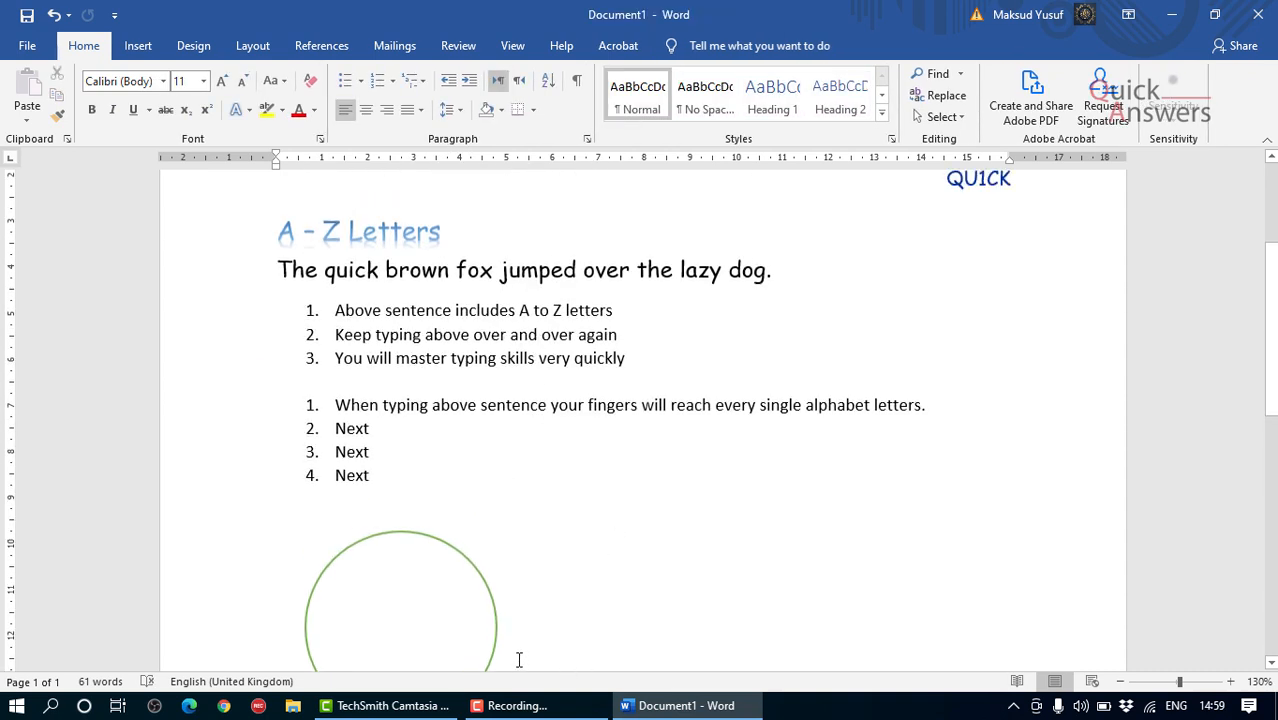
left_click(530, 706)
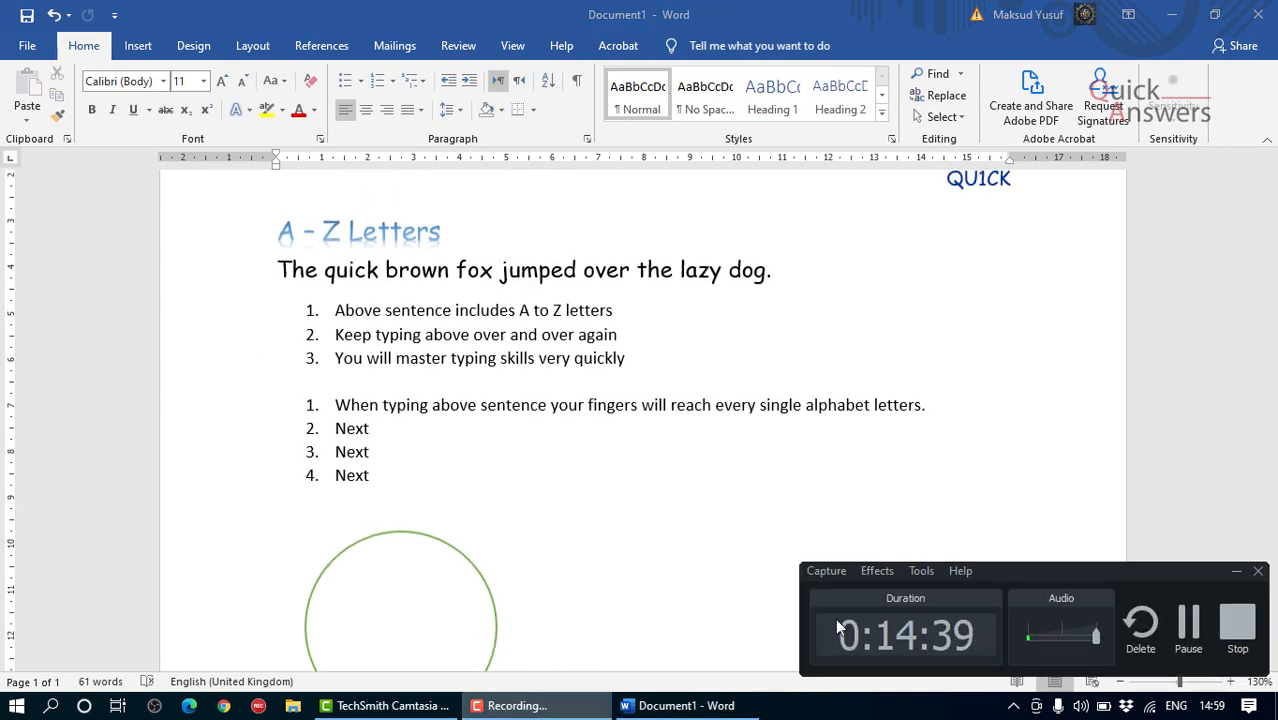